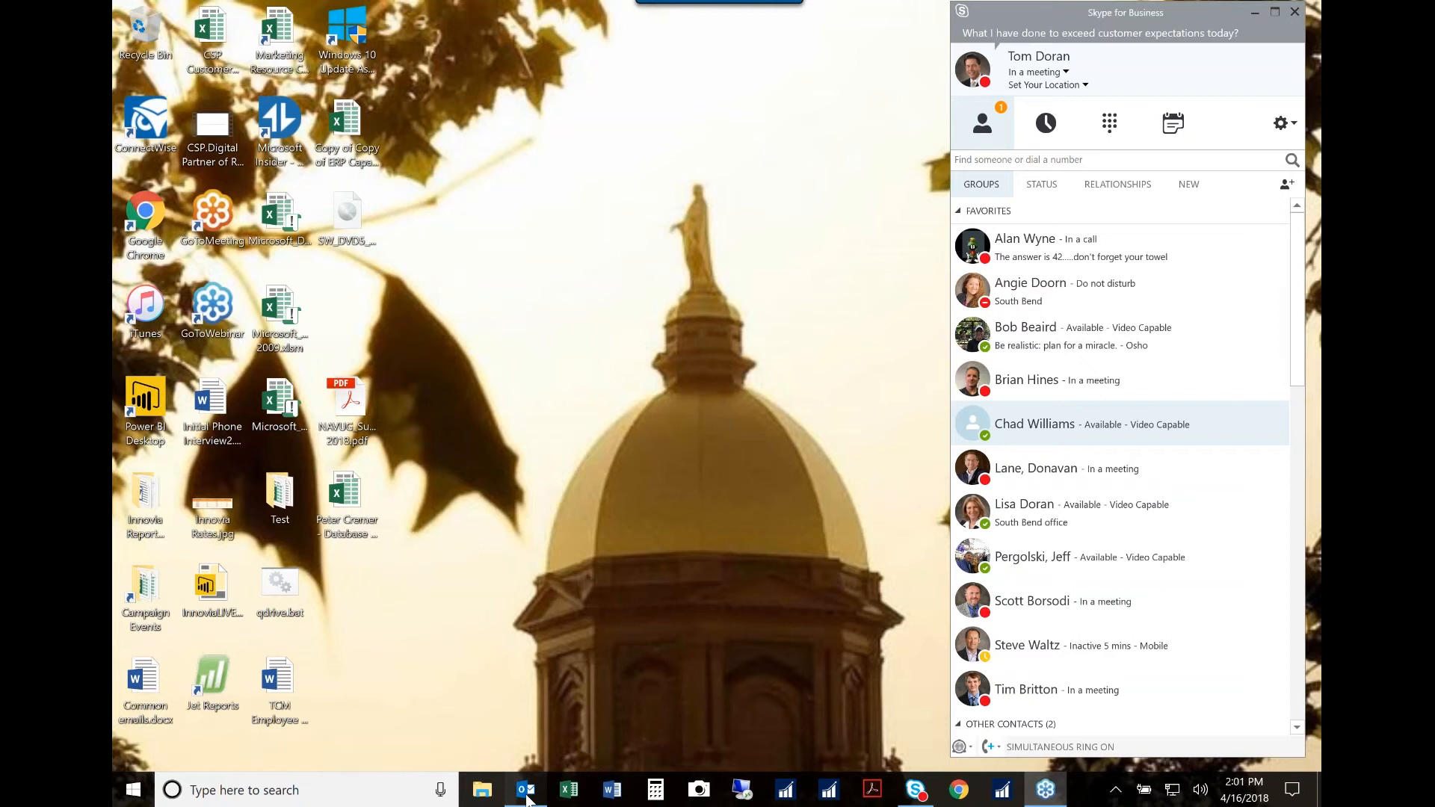
Step: Switch to Outlook and open the sales quote PDF attached to the CRONUS USA, Inc. quote email
click(527, 793)
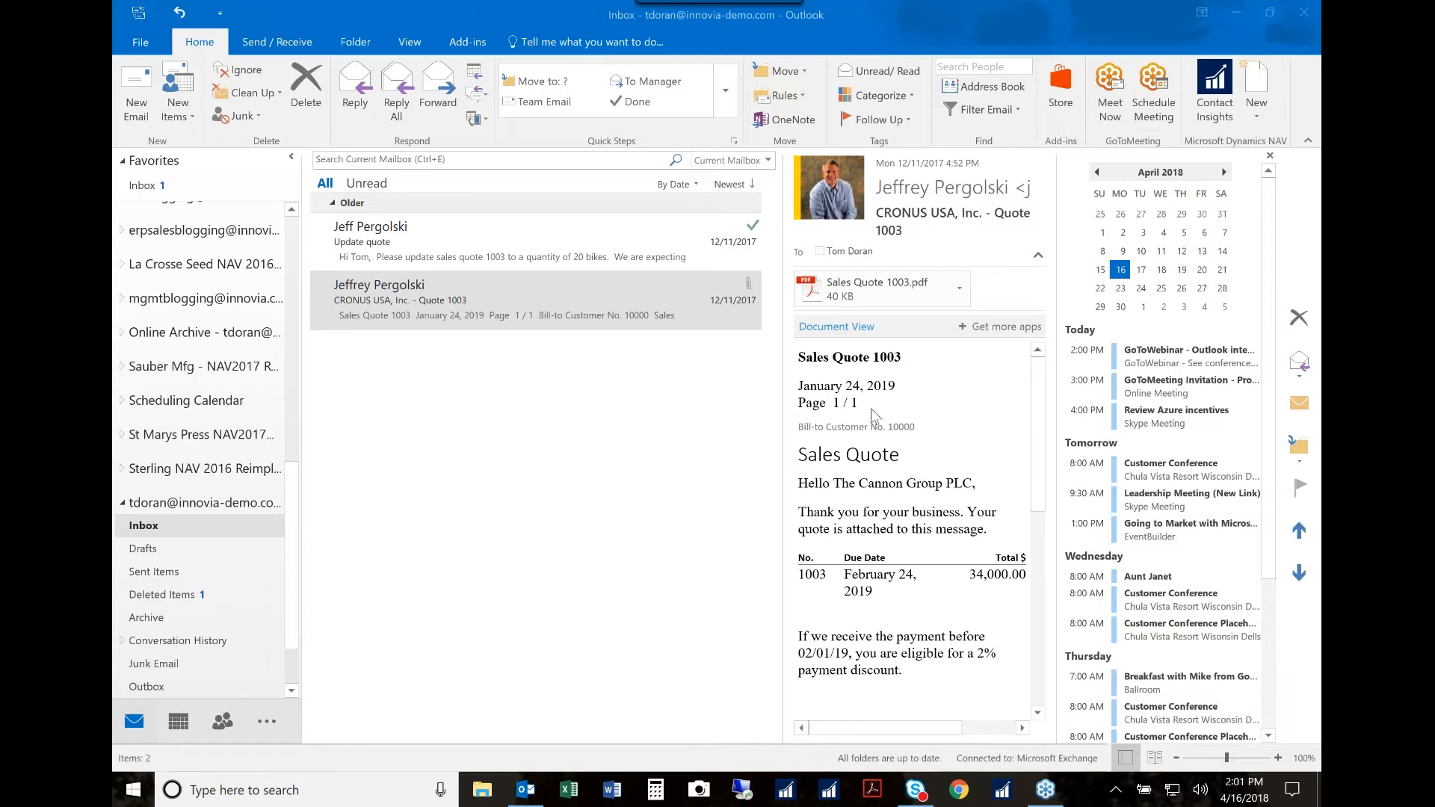
click(422, 299)
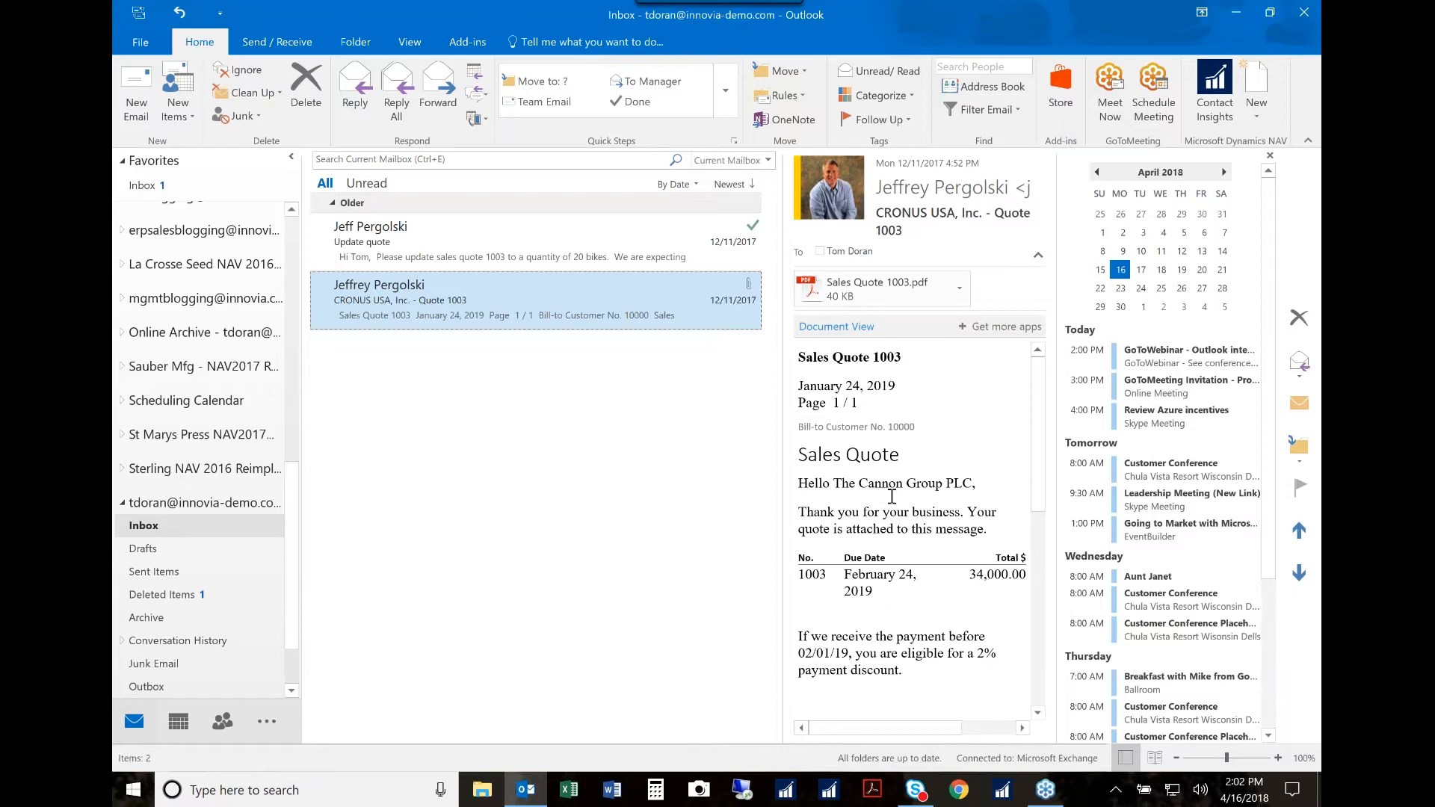
click(860, 294)
double_click(864, 299)
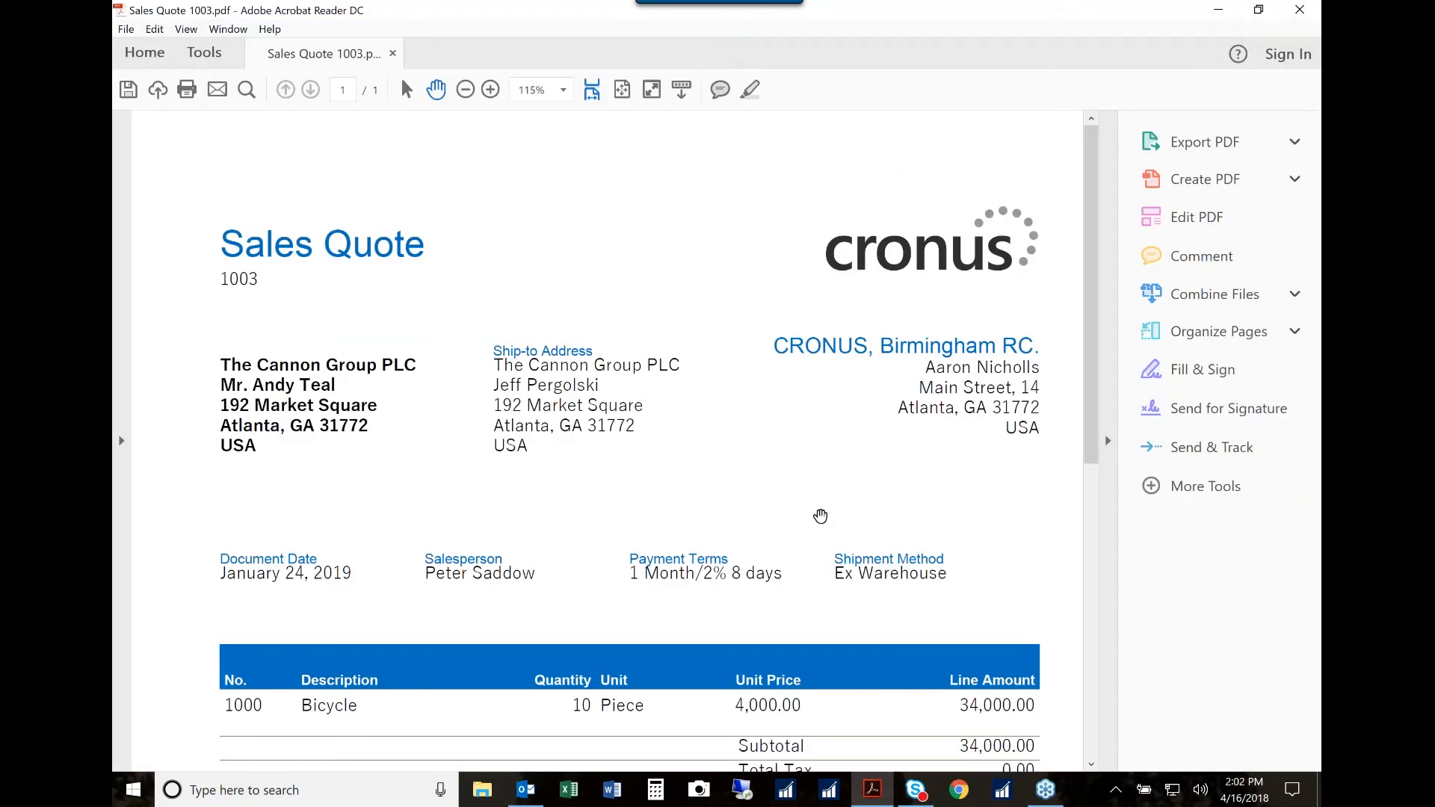
Step: Read through the bicycle line and totals in the sales quote PDF, and close it
scroll(820, 516, down, 5)
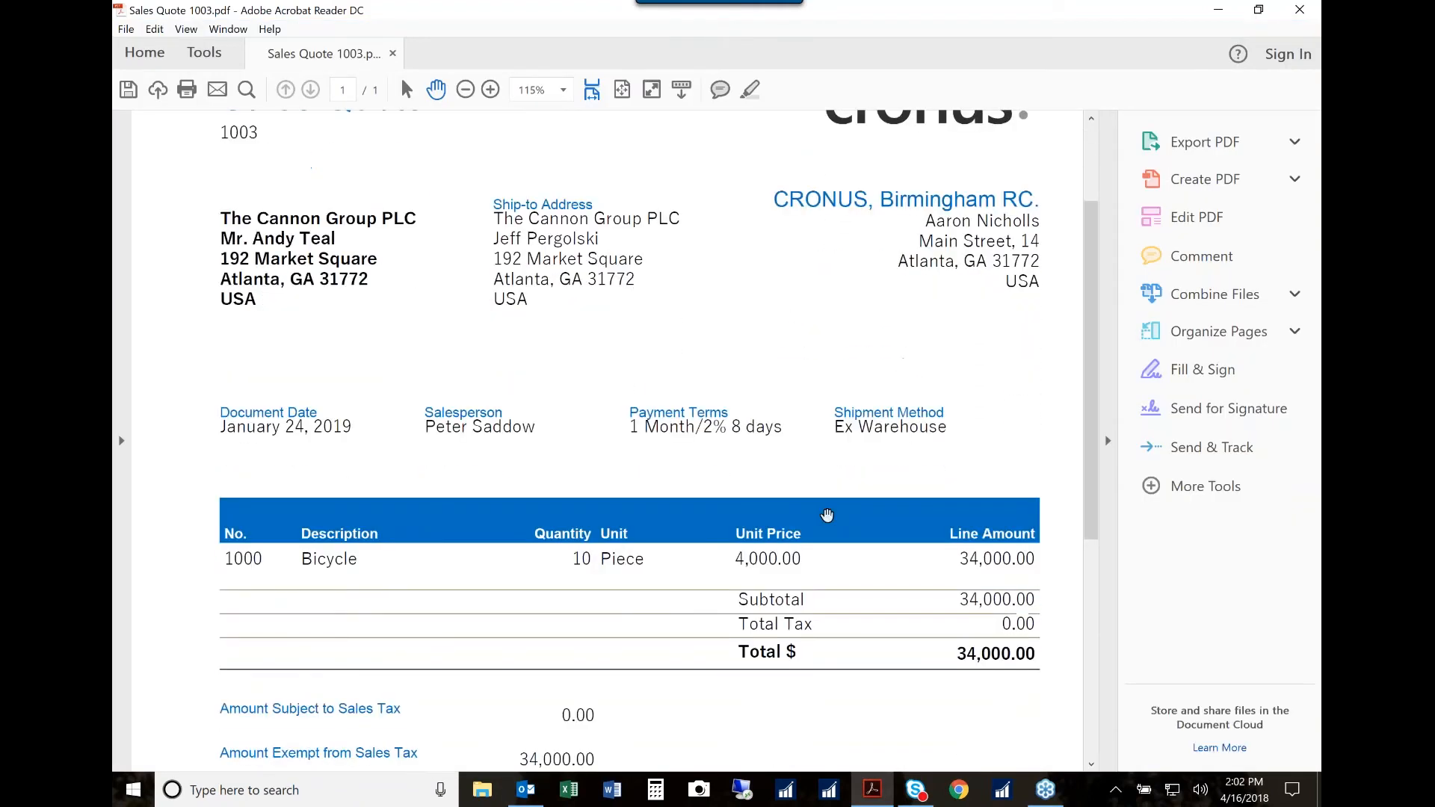
scroll(827, 516, down, 5)
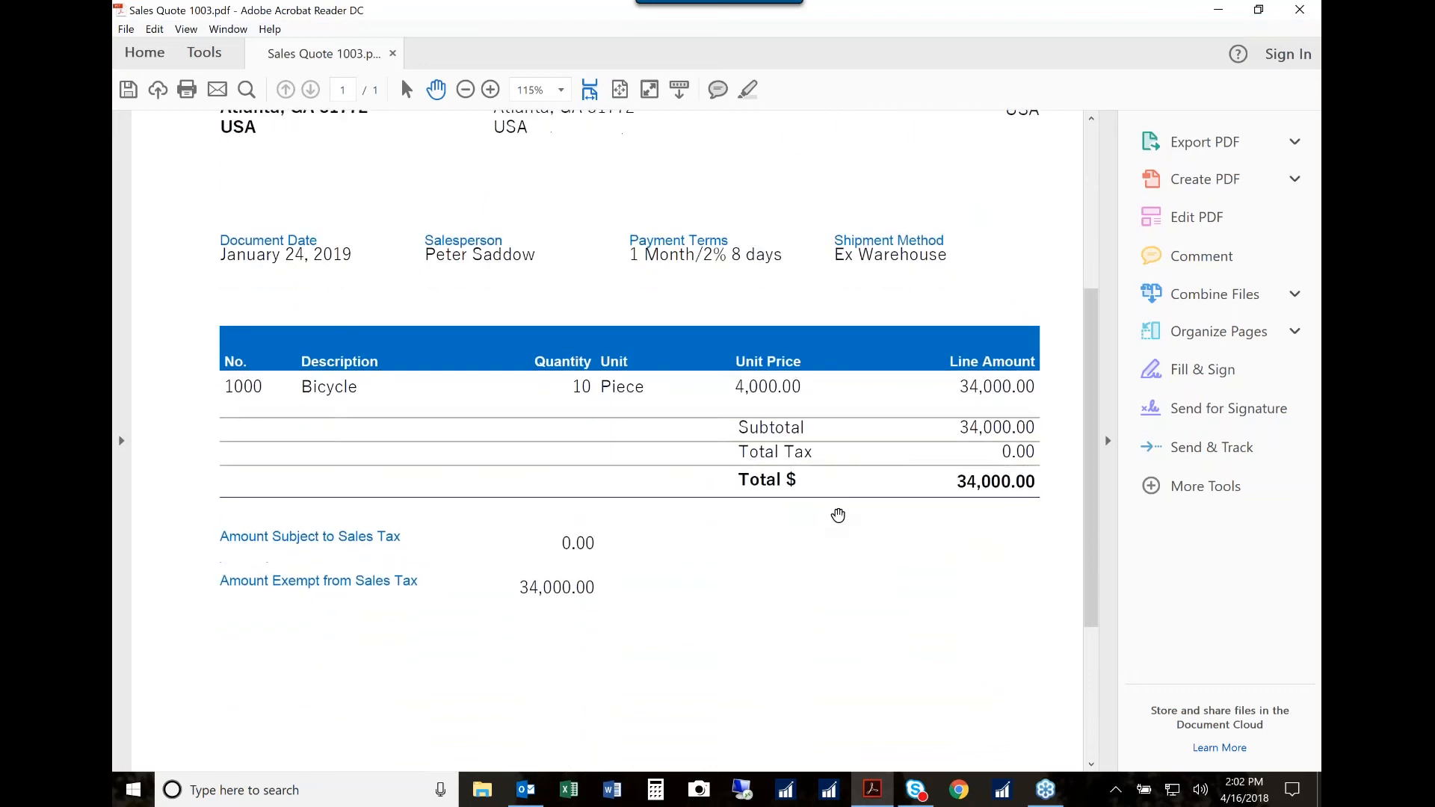
scroll(838, 515, up, 7)
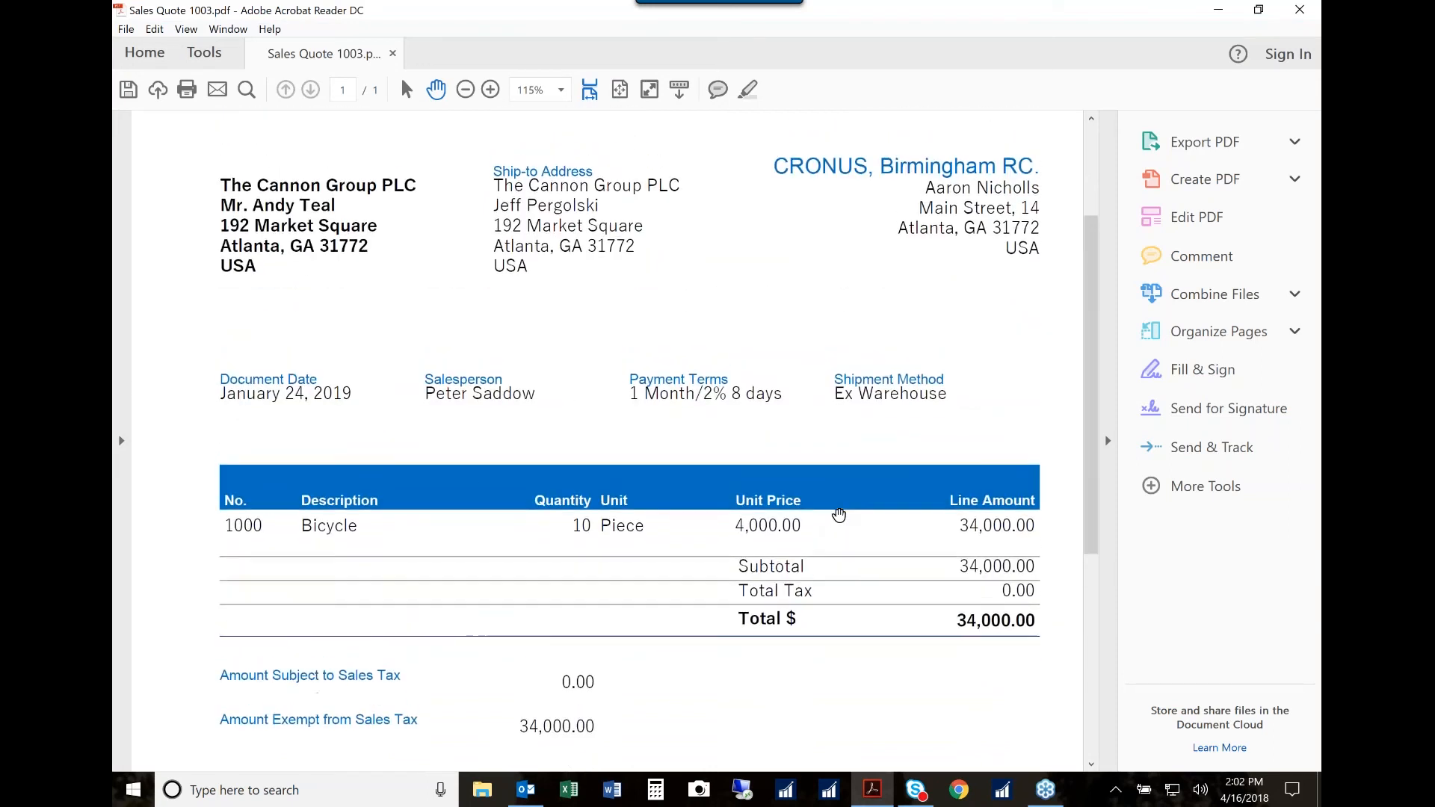
scroll(839, 516, up, 3)
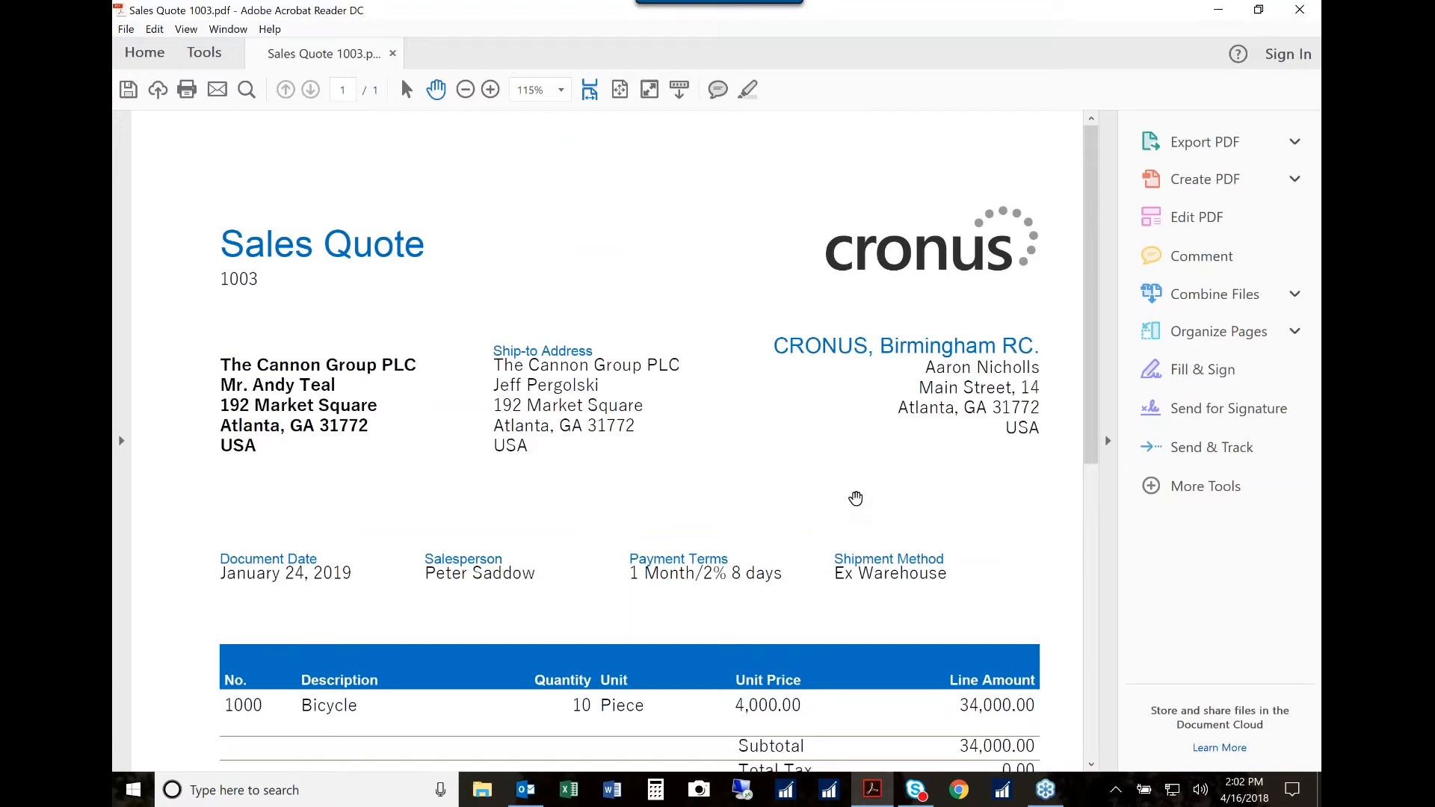
scroll(858, 497, down, 3)
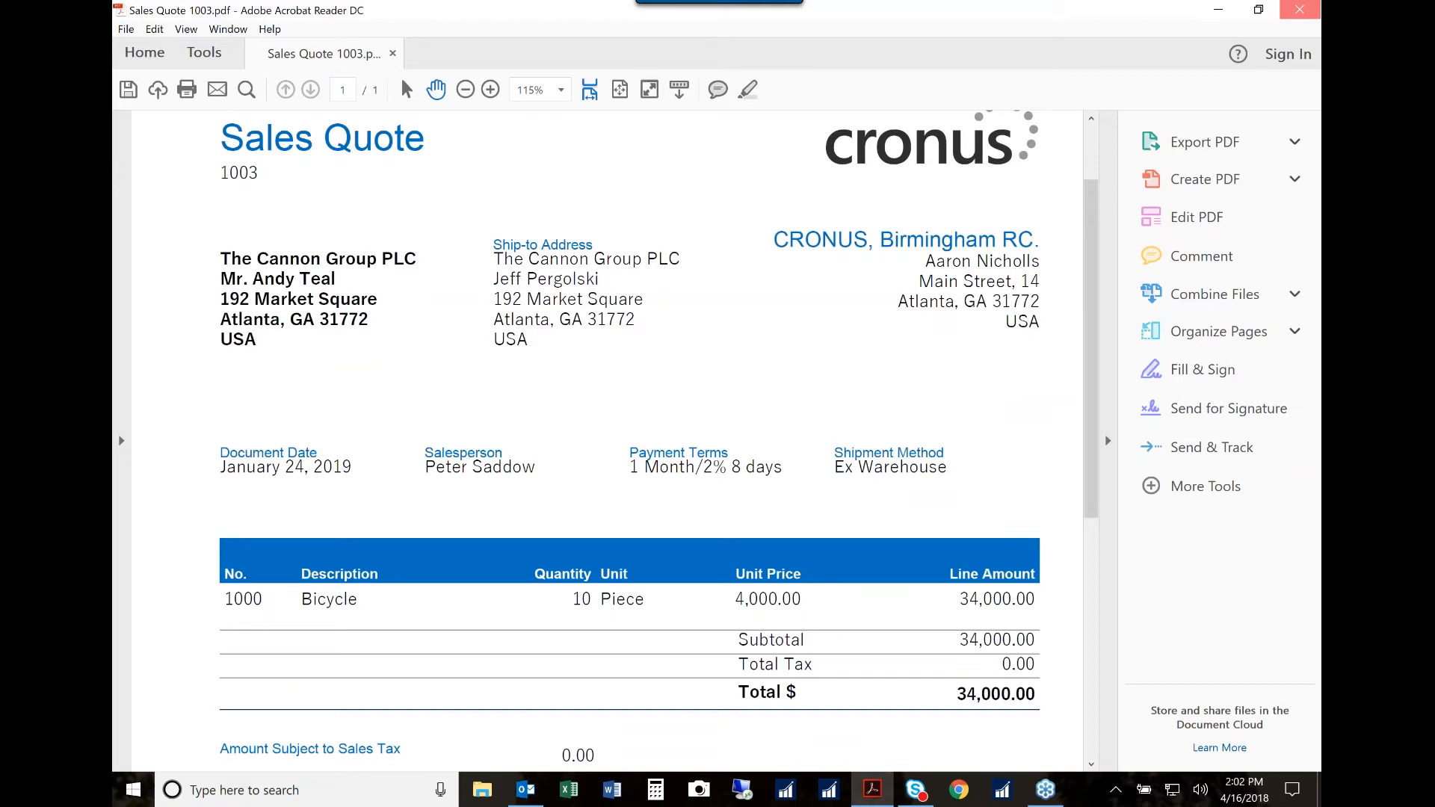
click(1300, 9)
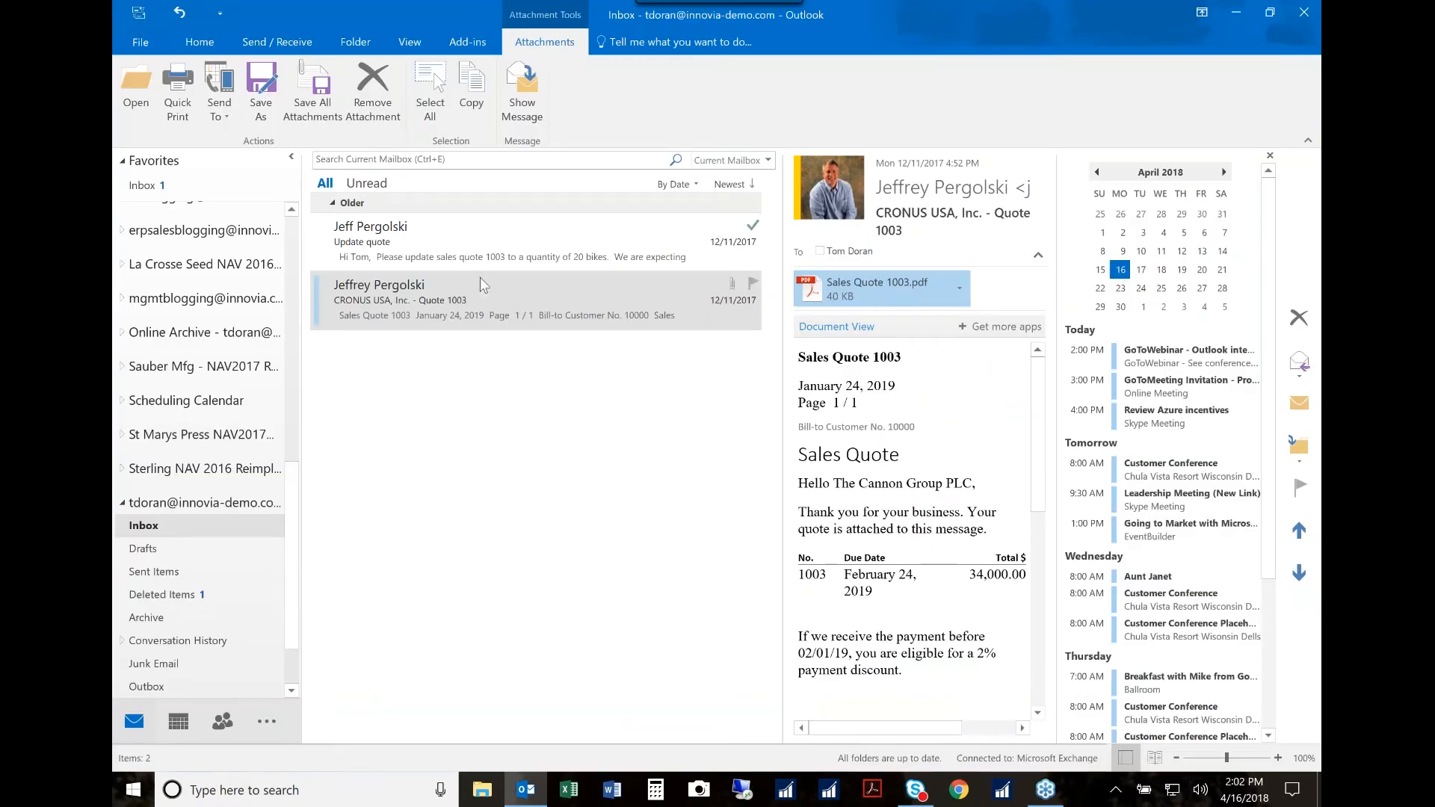
Step: From the "Update quote" email, load the referenced sales quote in Document View and open it in a maximized separate window
click(430, 251)
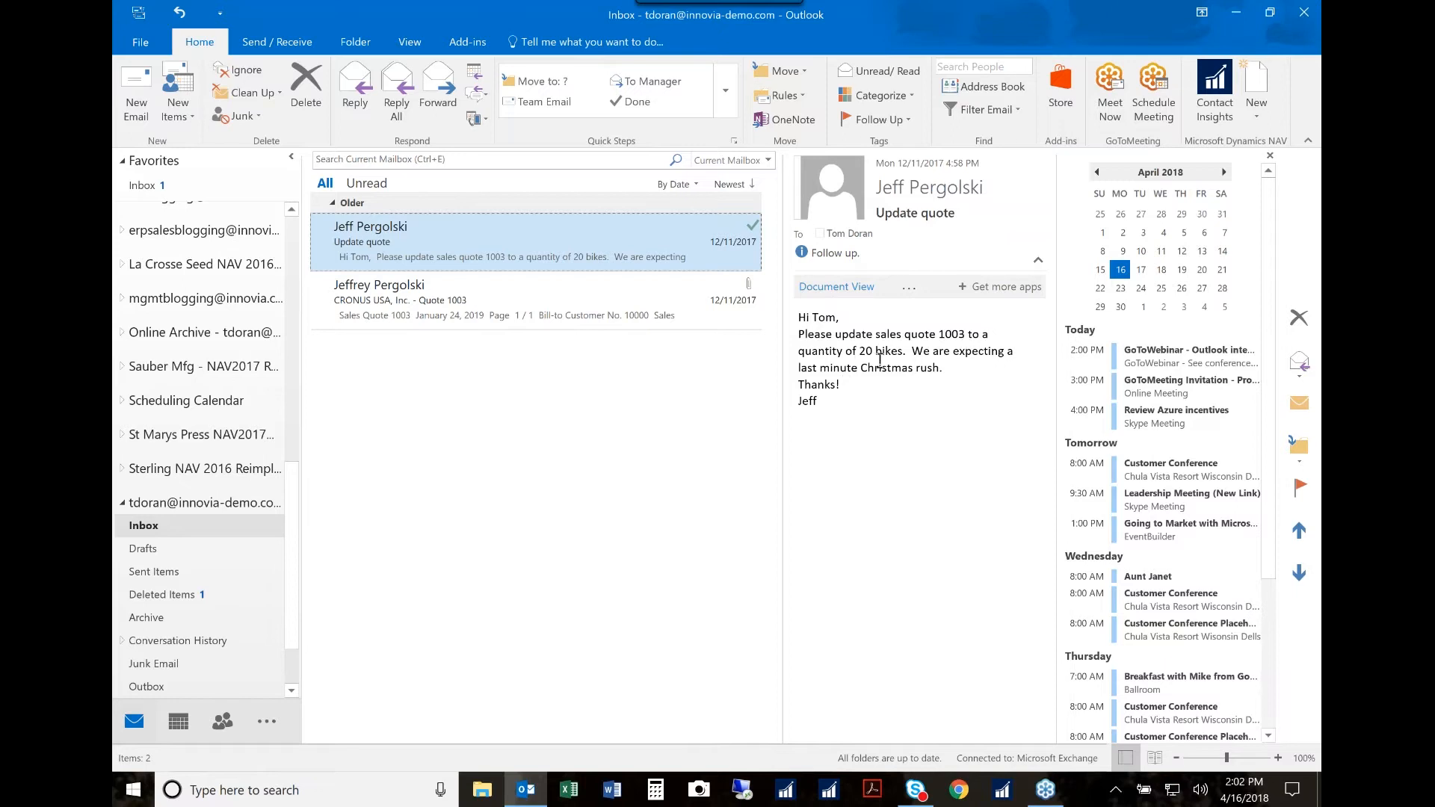
click(837, 291)
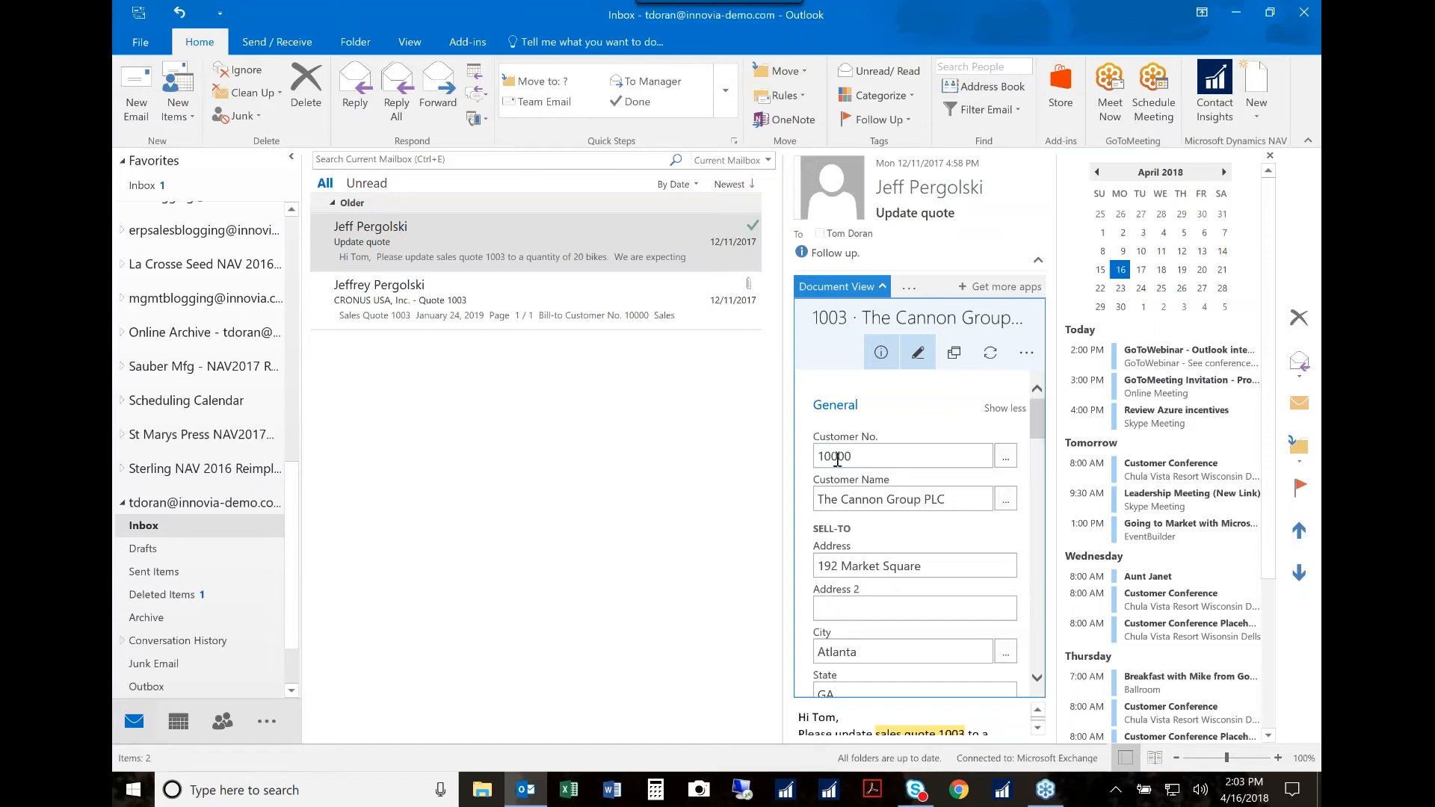
scroll(1011, 573, down, 6)
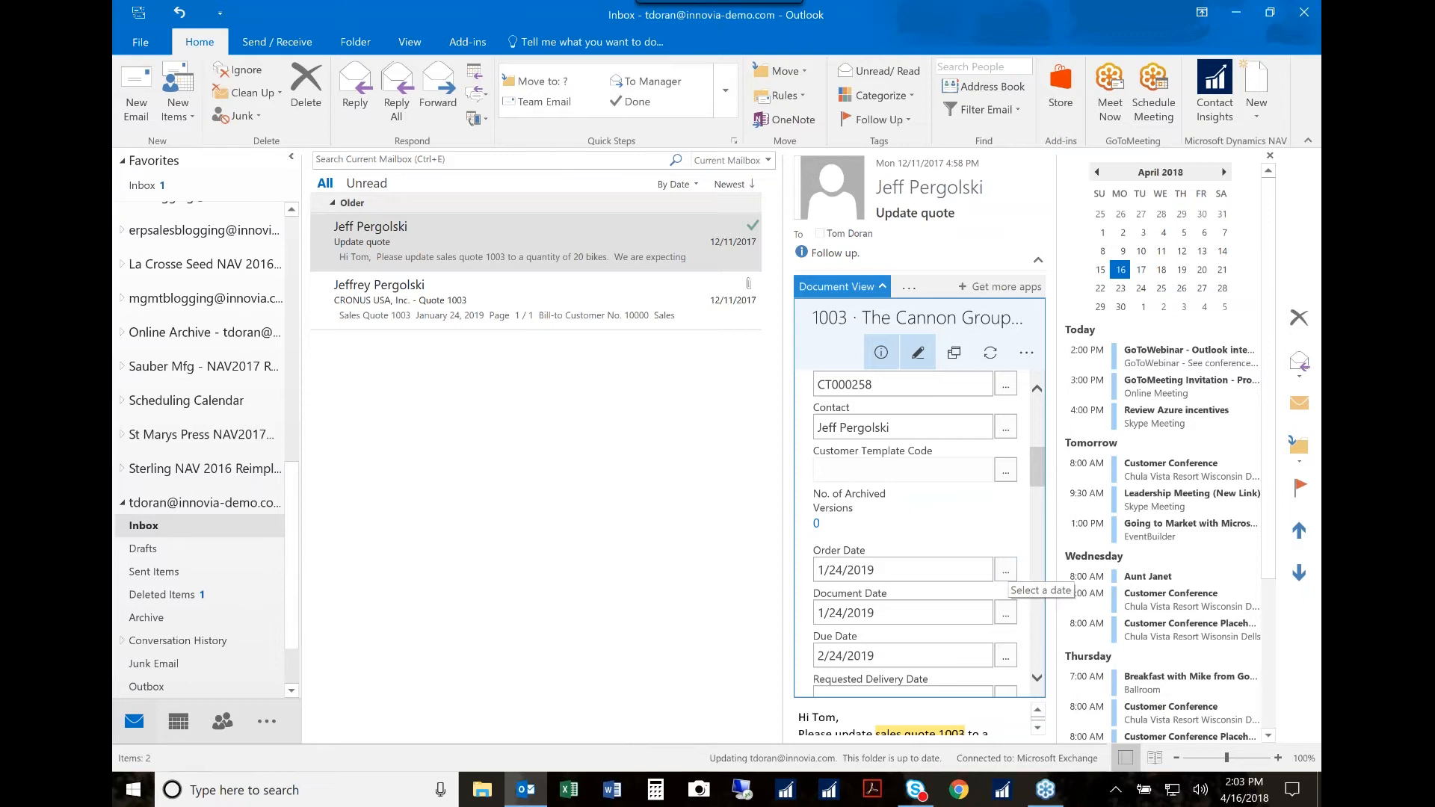
click(953, 354)
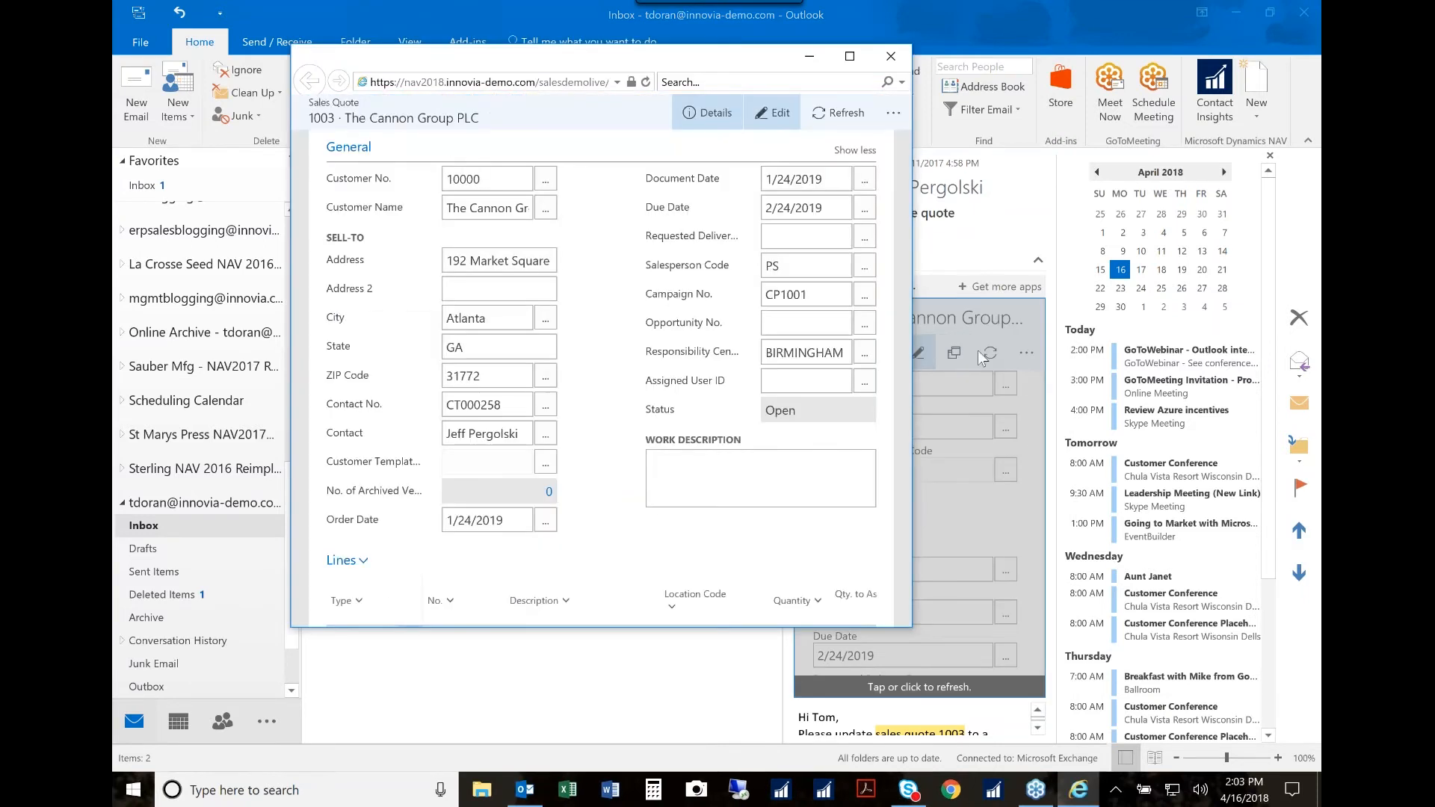
click(850, 58)
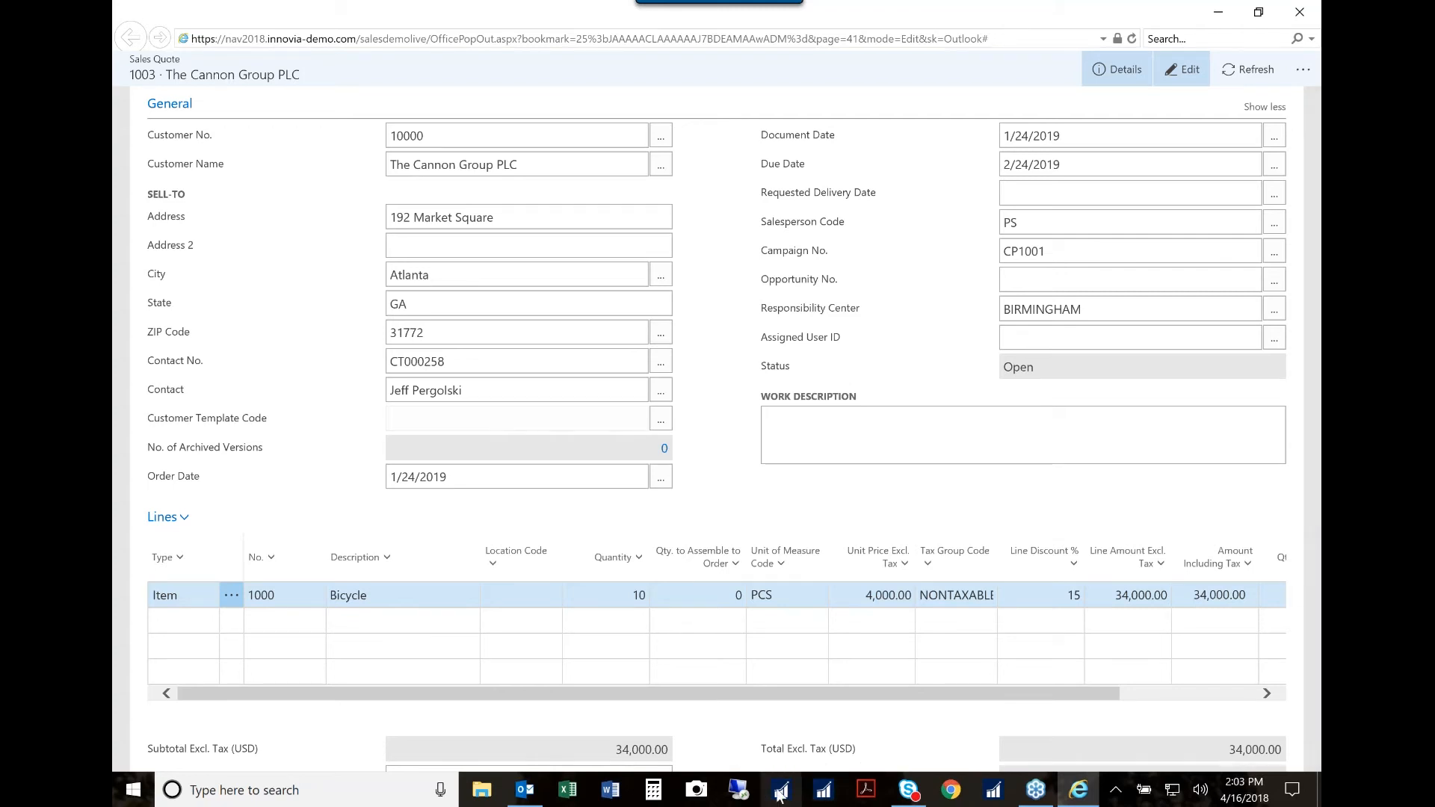
Step: Switch to Microsoft Dynamics NAV, list the sales quotes, and open the selected Cannon Group PLC quote for comparison
click(823, 794)
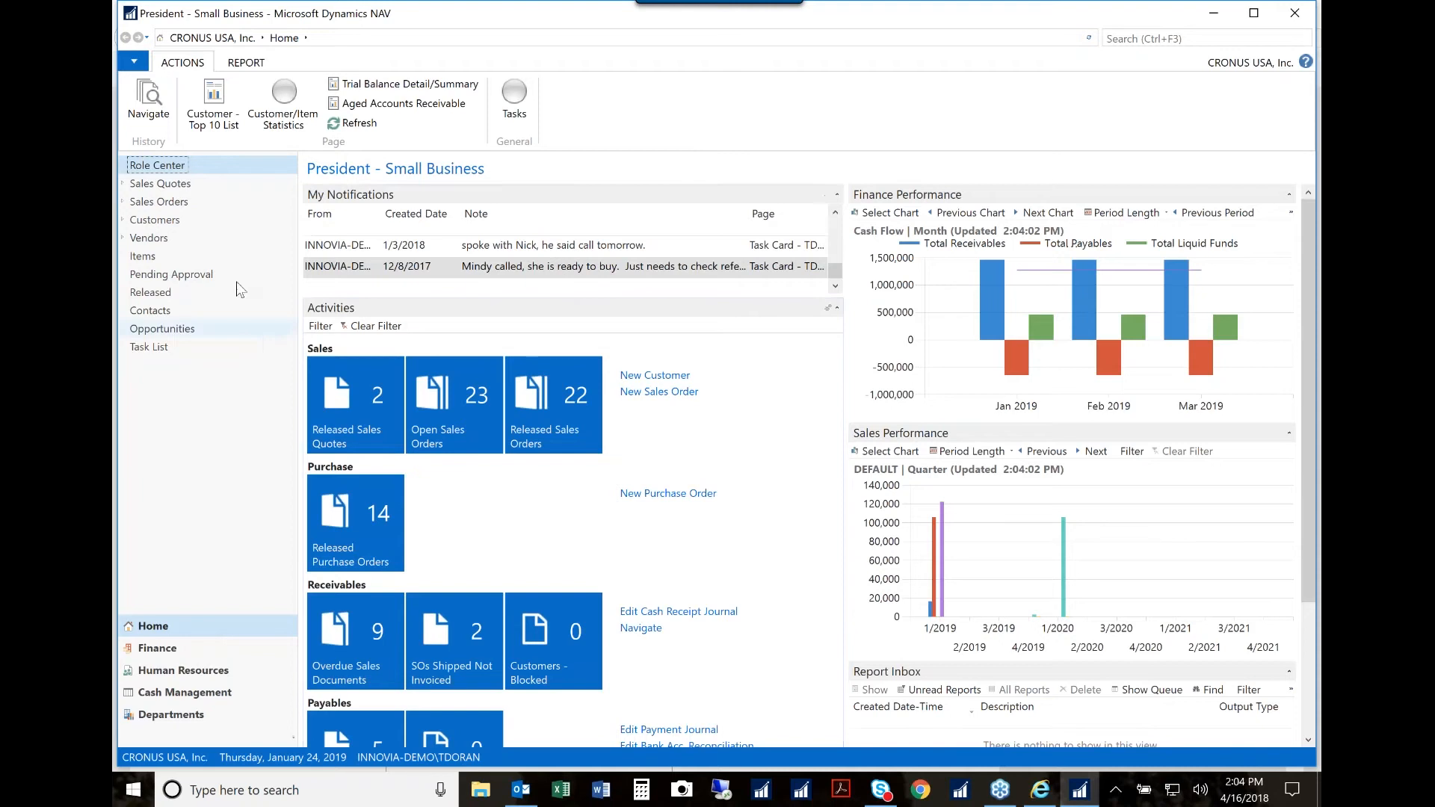
click(160, 184)
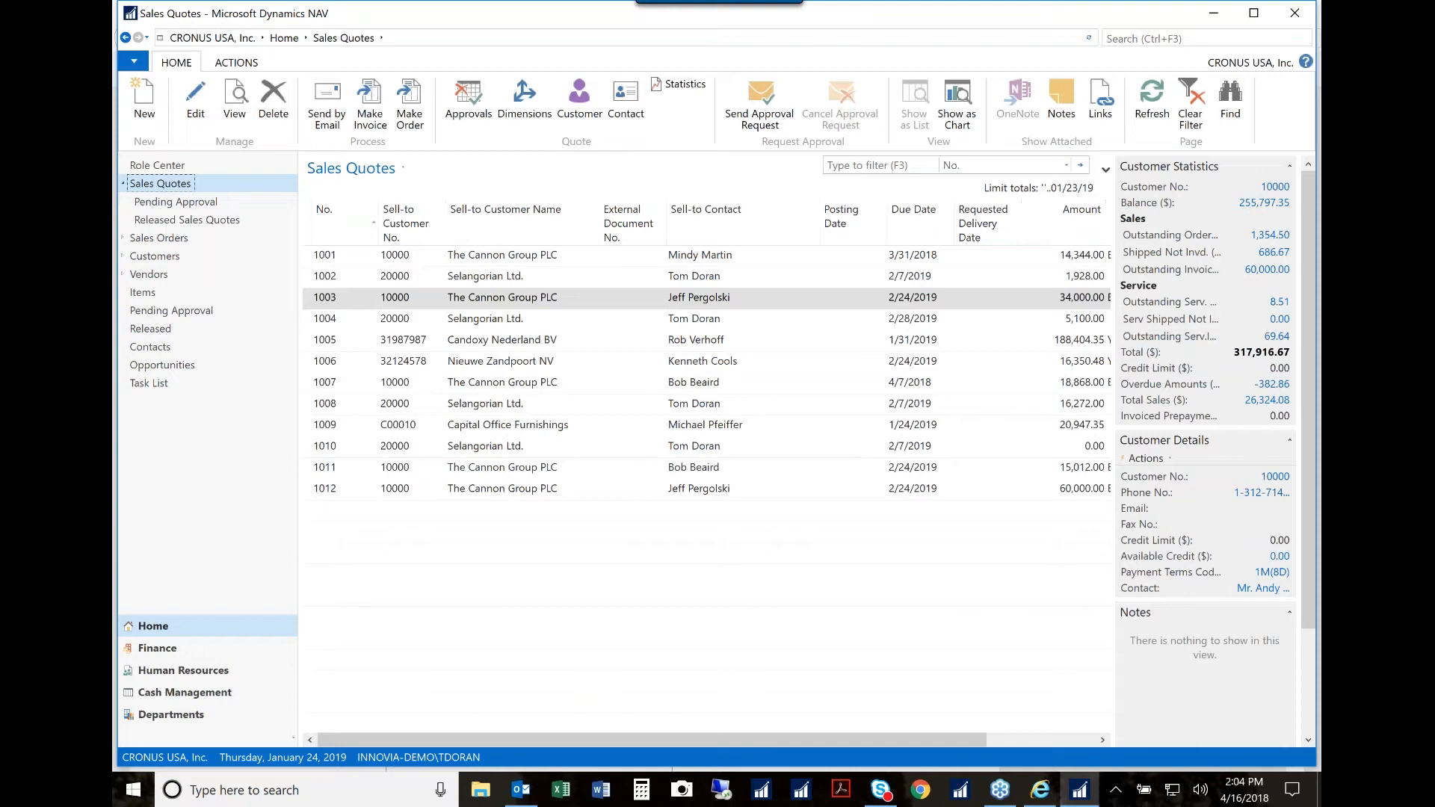
click(196, 104)
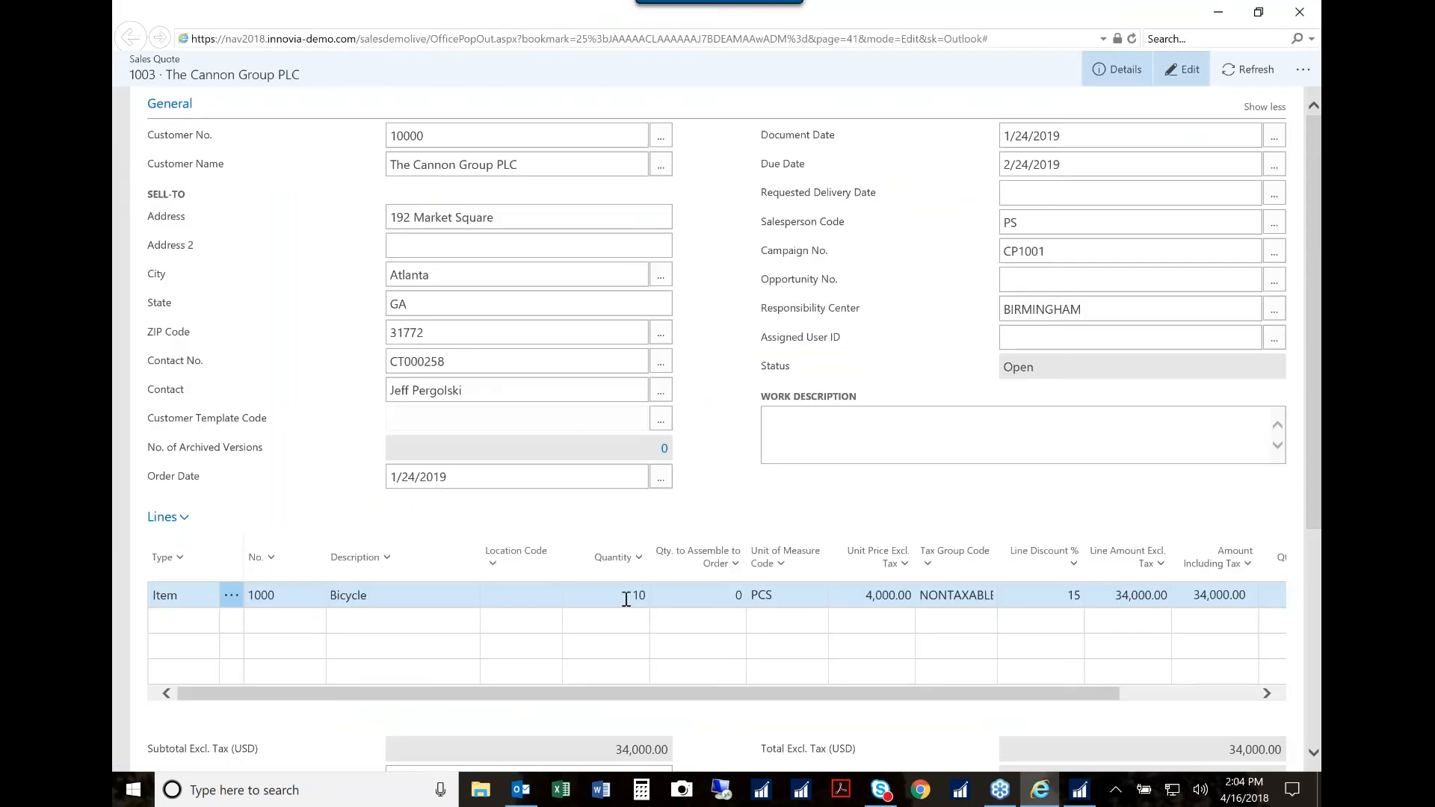
Step: Set the quantity of the Bicycle line to 20 in the sales quote opened from Outlook
click(626, 598)
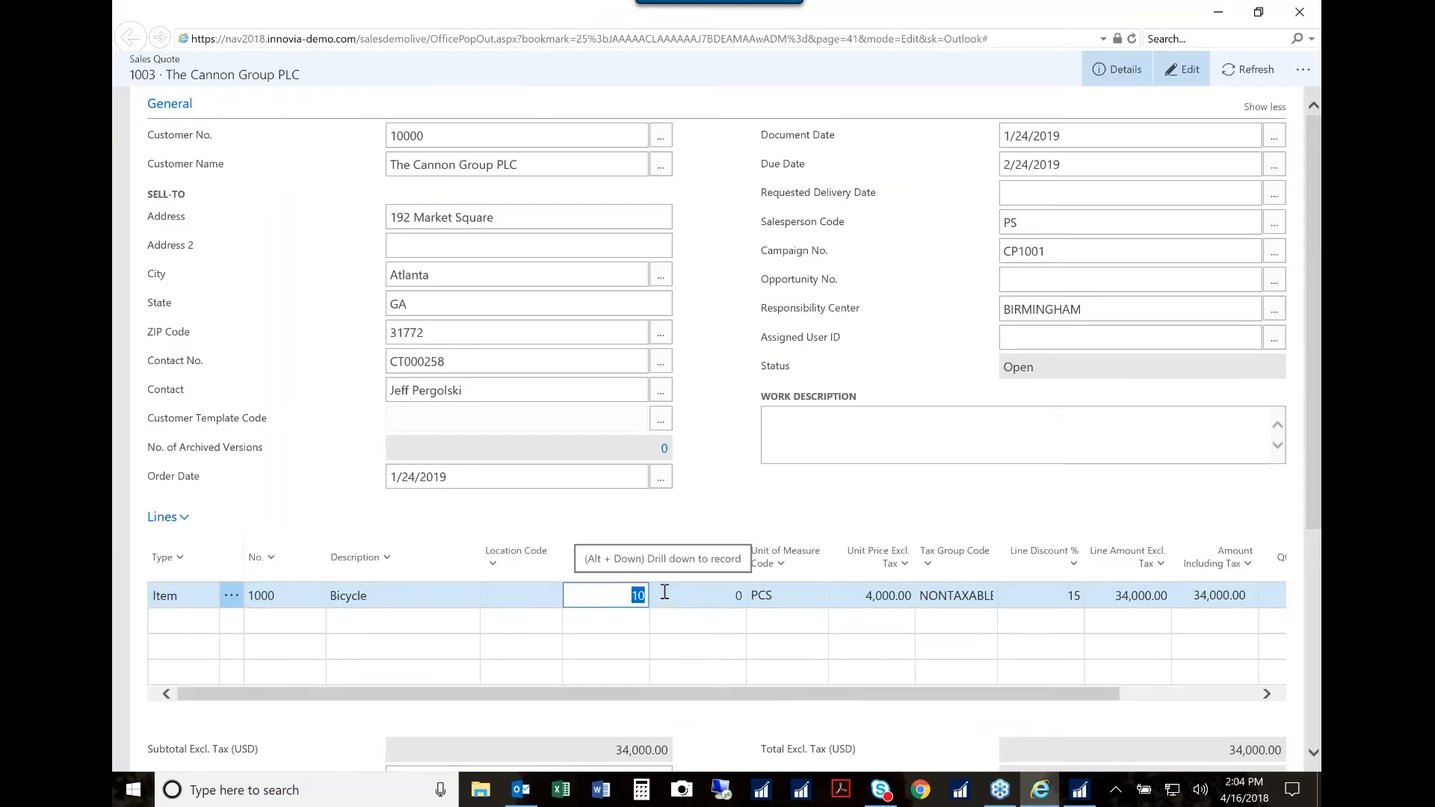
text(20)
click(664, 592)
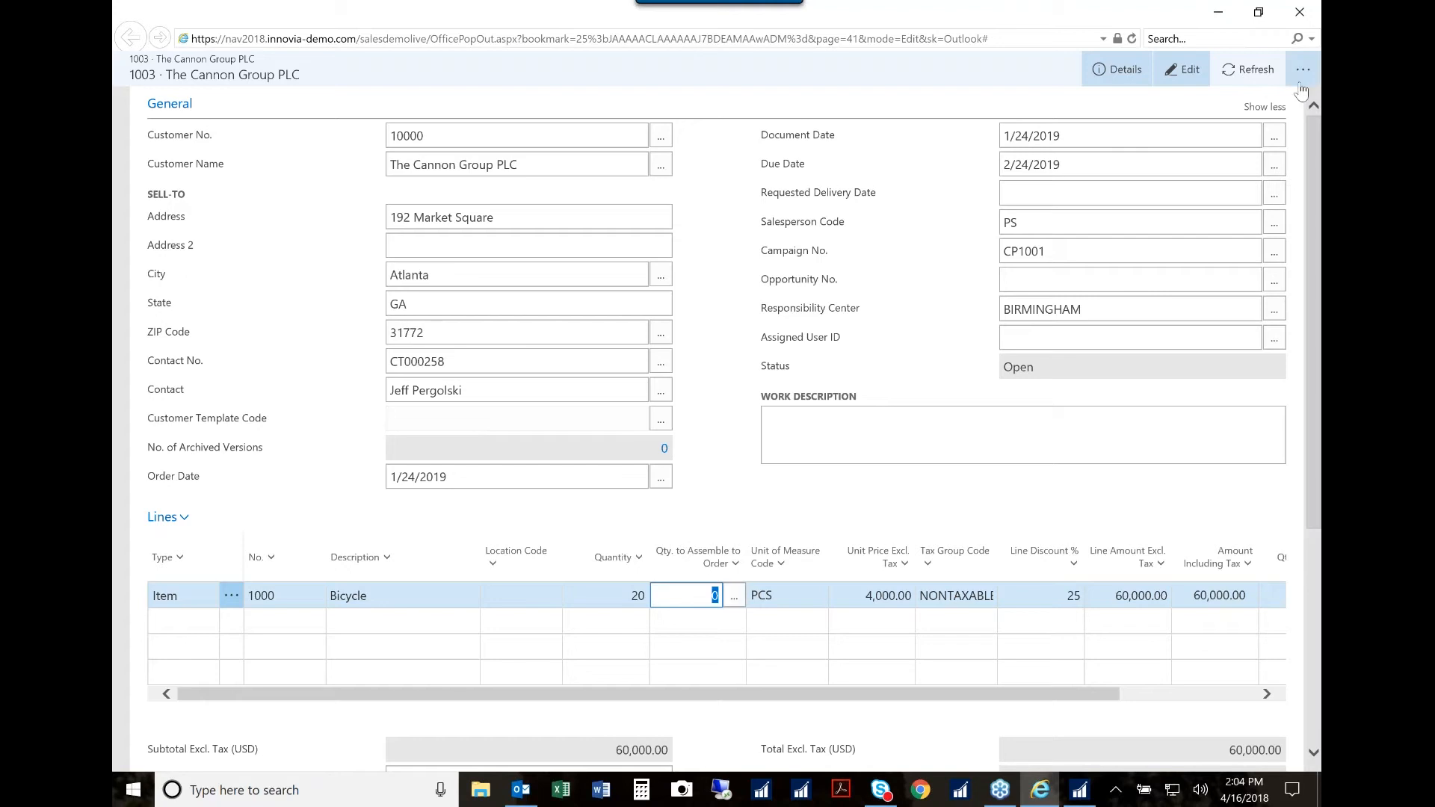
Step: Preview the email message prepared for sending the updated quote, and cancel it without sending
click(1302, 85)
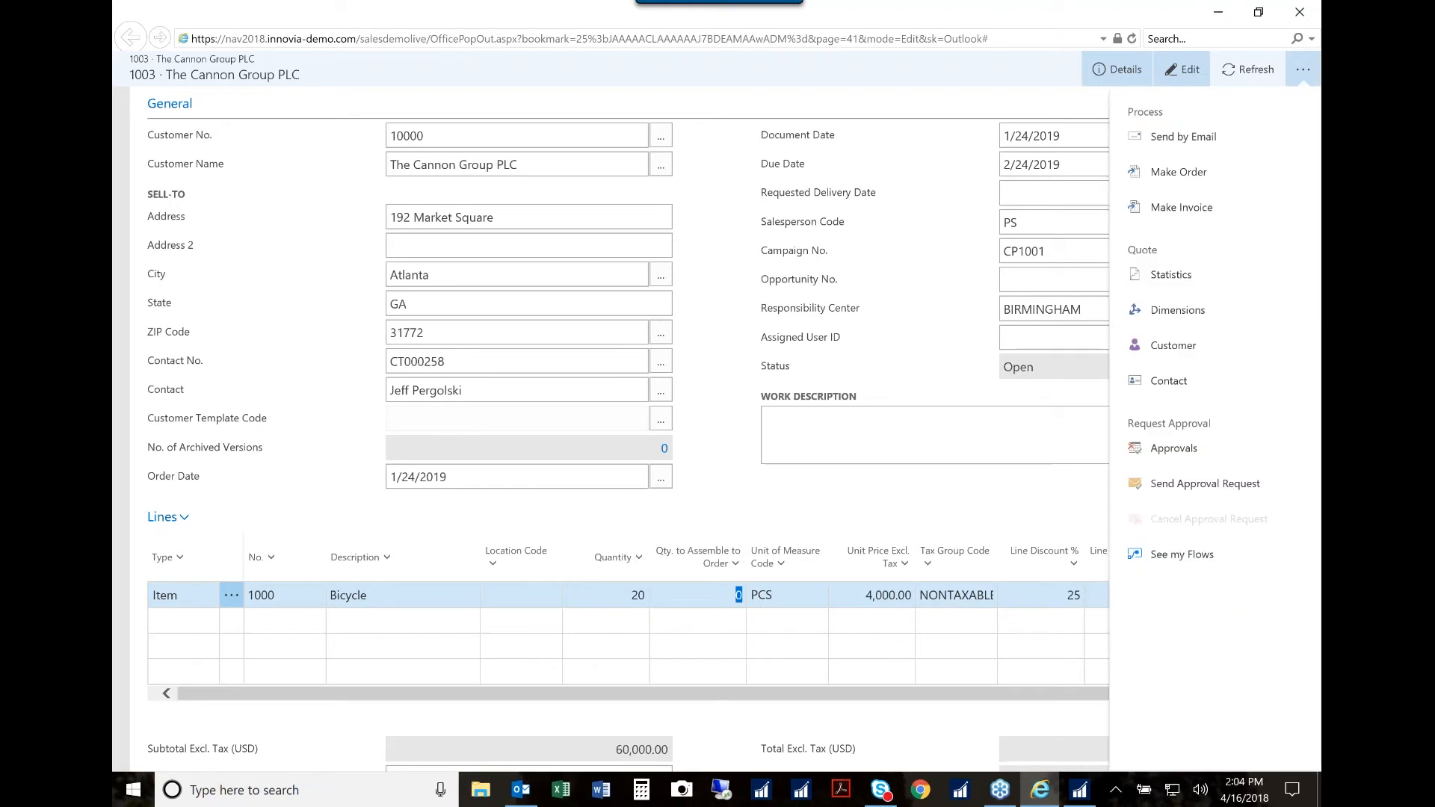
click(1184, 139)
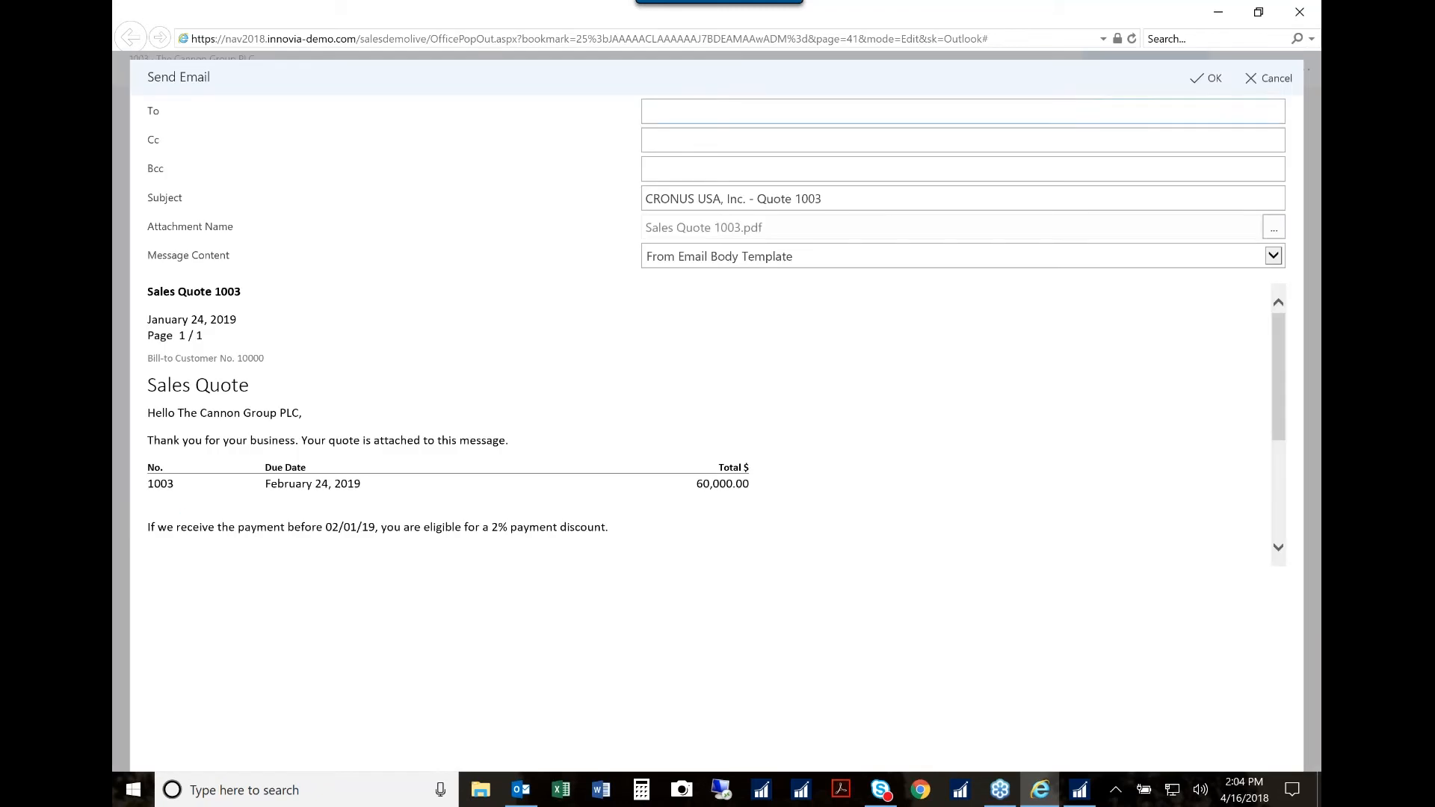
click(1273, 79)
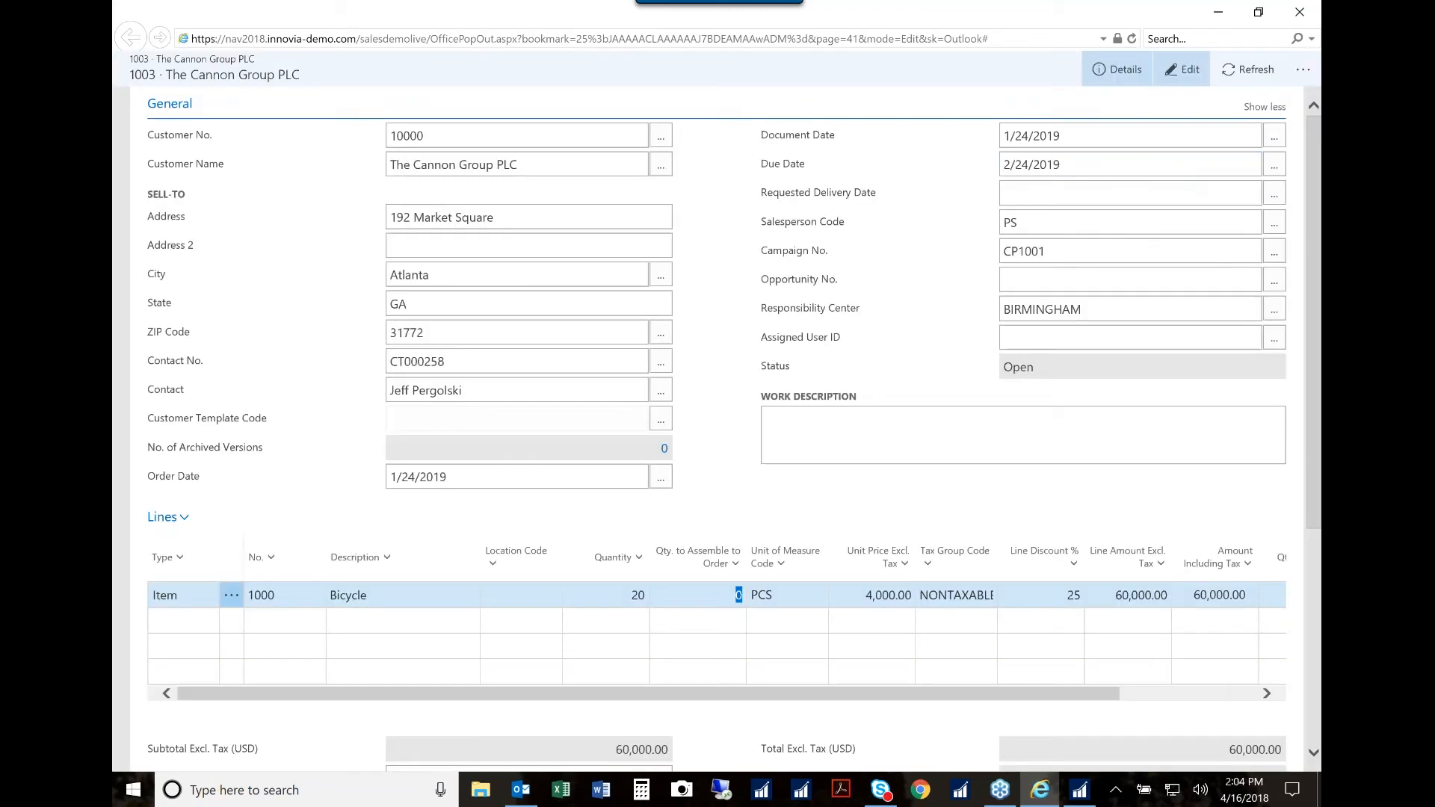
Step: View the sales quote's statistics, including its profit and tax lines, and close them
click(1303, 73)
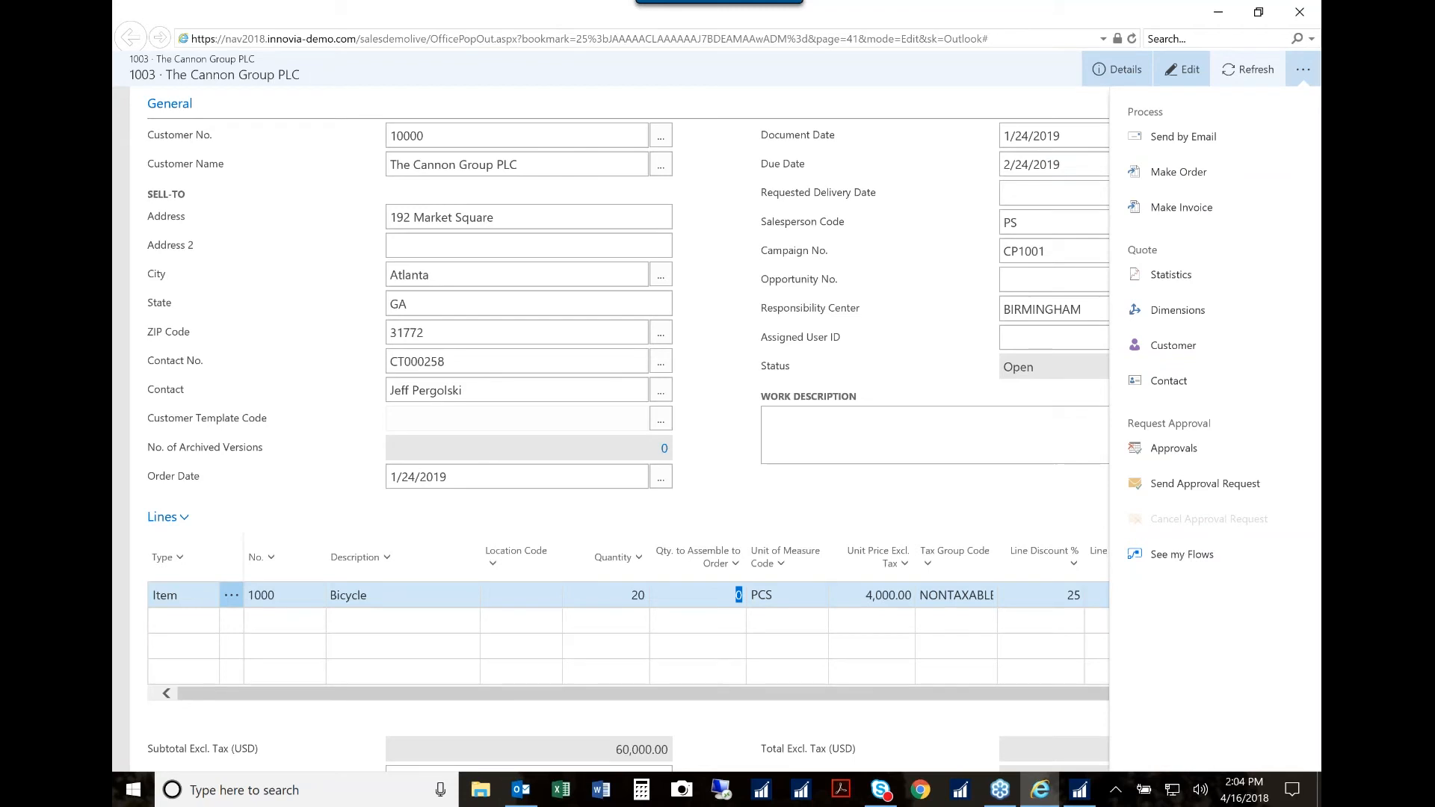
click(1180, 278)
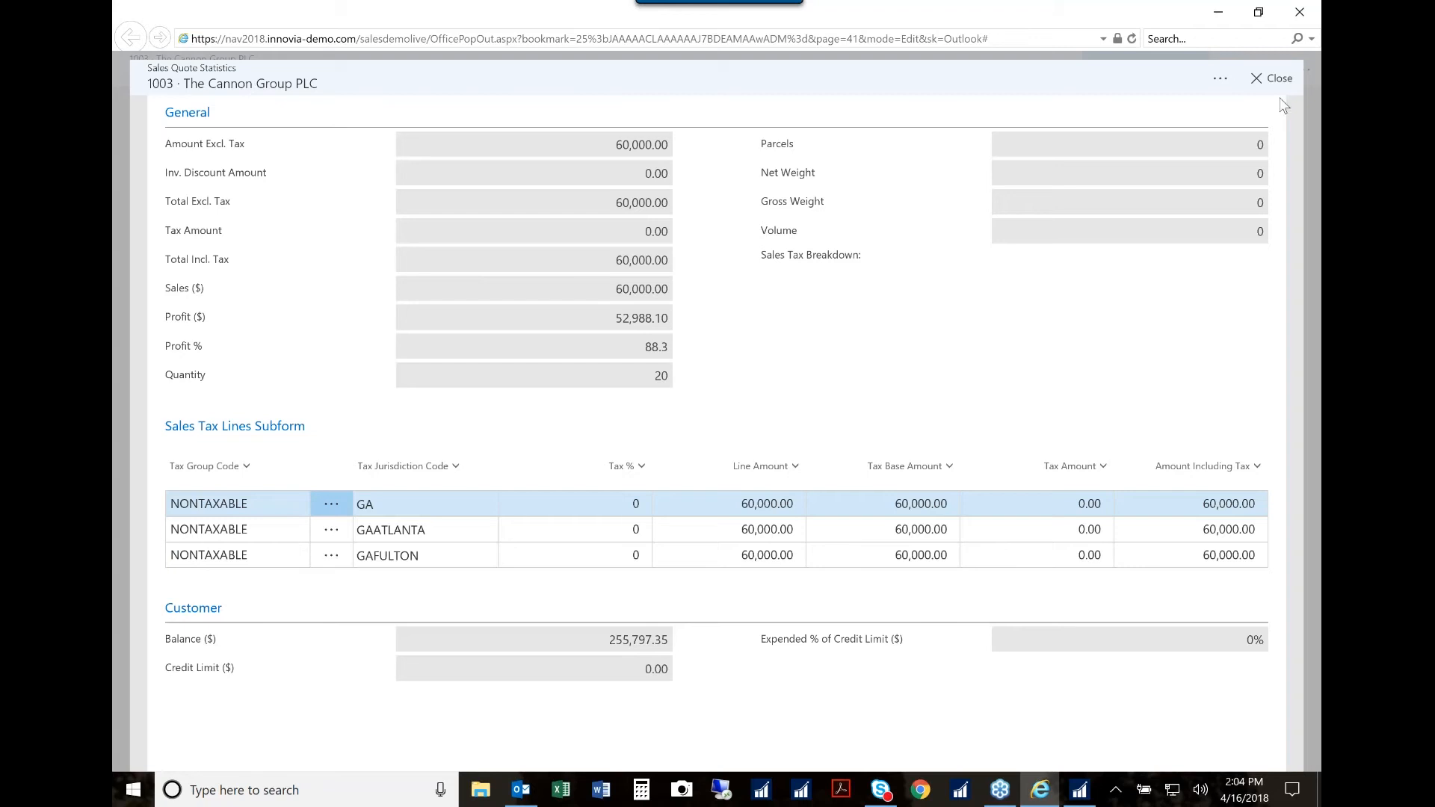
click(1278, 80)
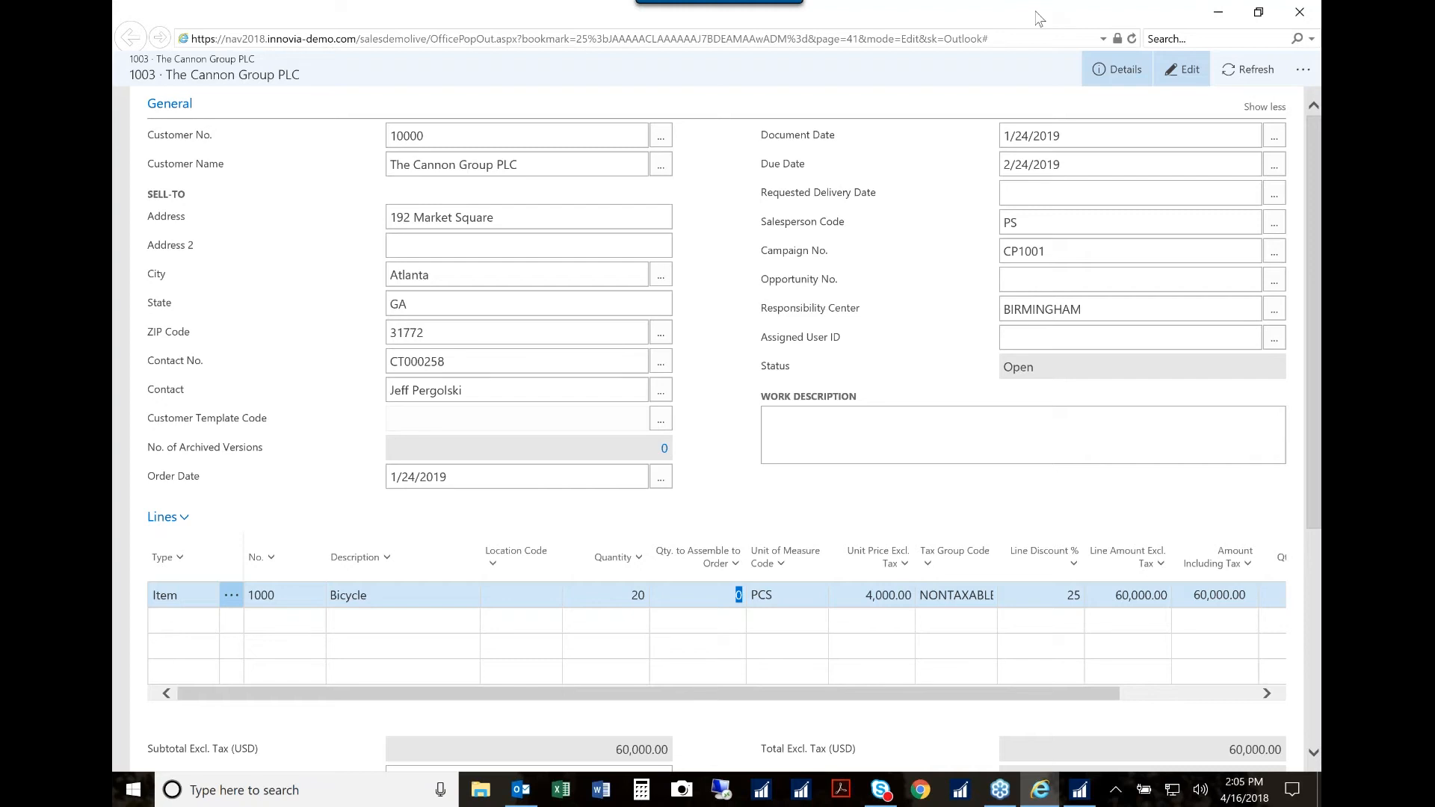
drag(1037, 17, 673, 57)
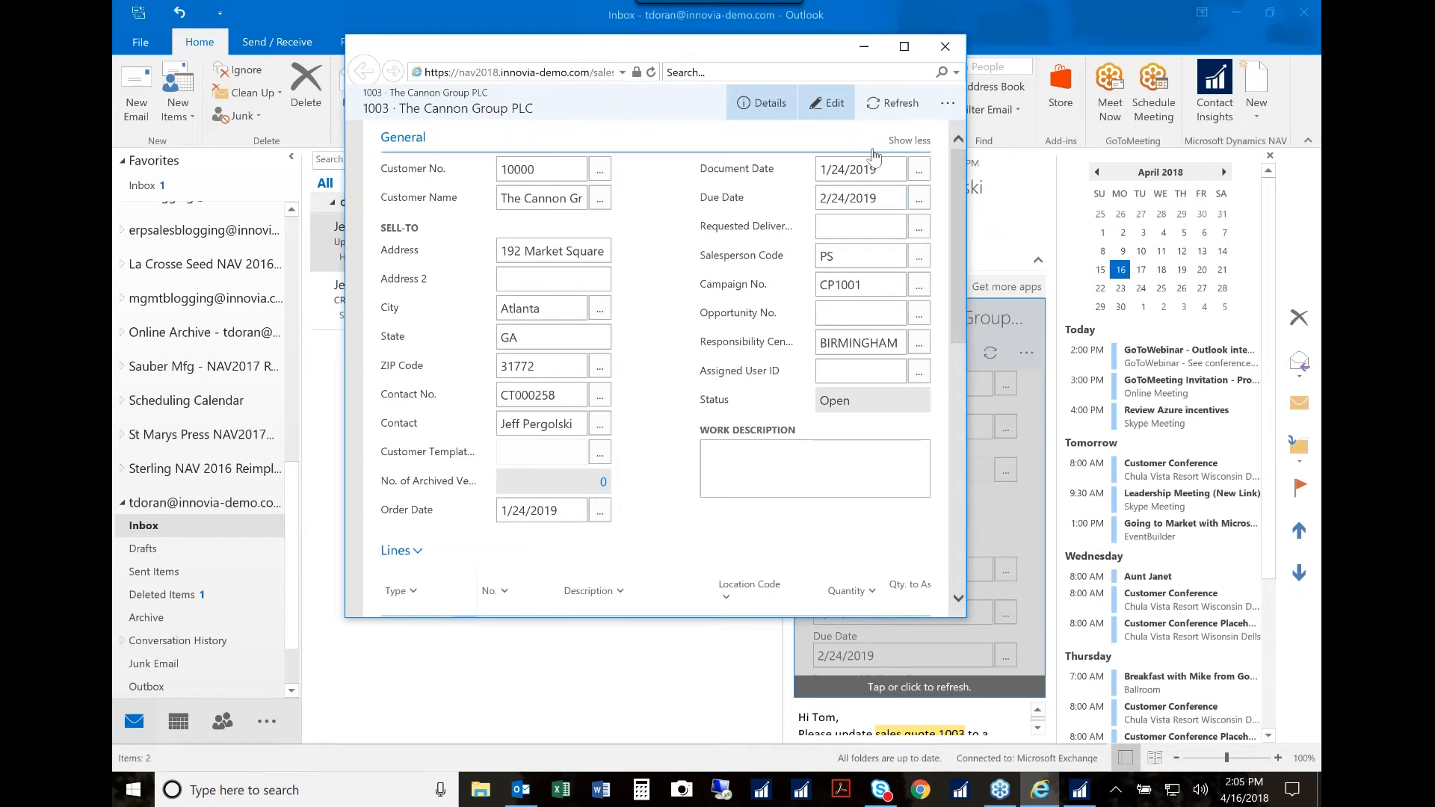
click(904, 47)
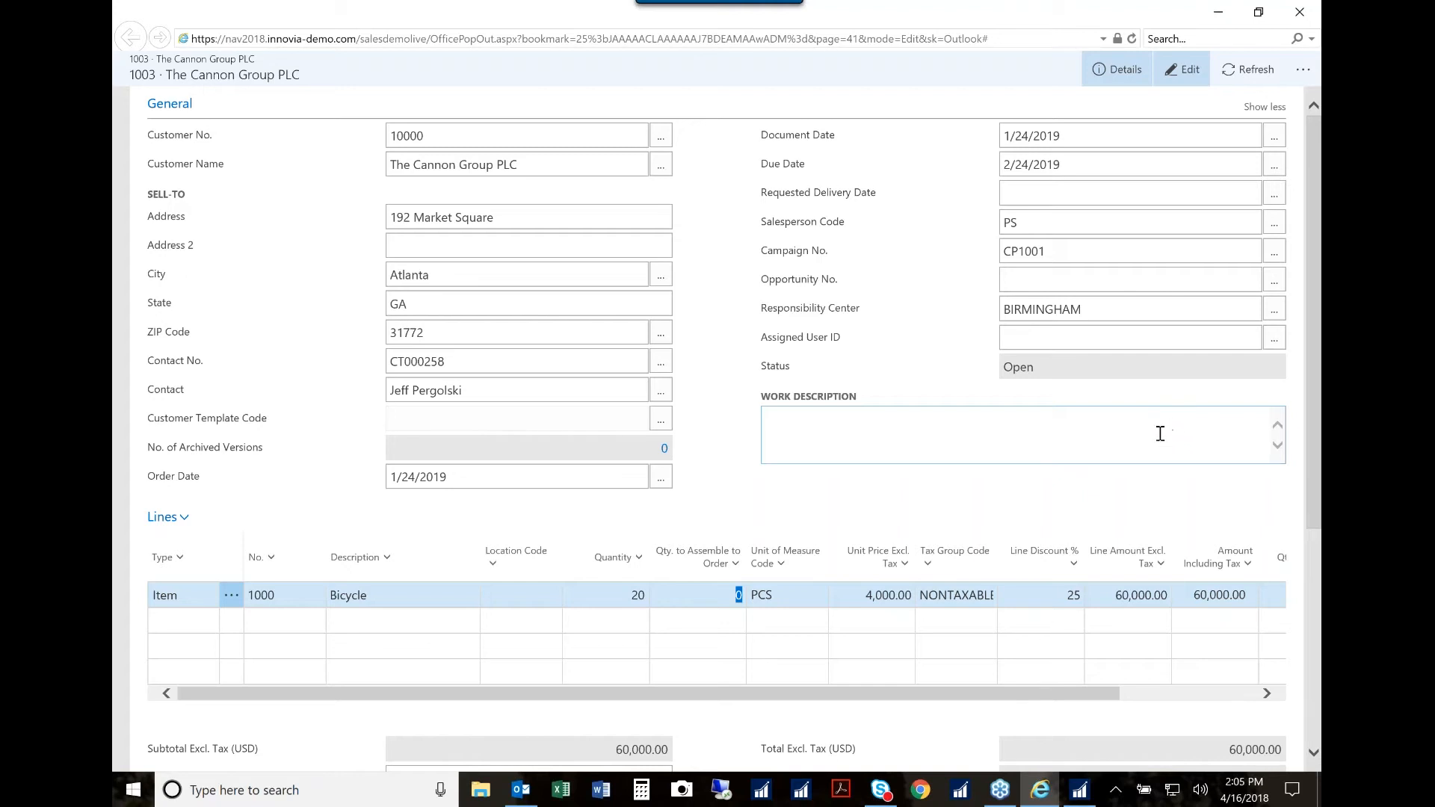
Step: Switch to Microsoft Dynamics NAV, check the Bicycle quantity in the same Cannon Group PLC quote, and put the program away
click(1082, 792)
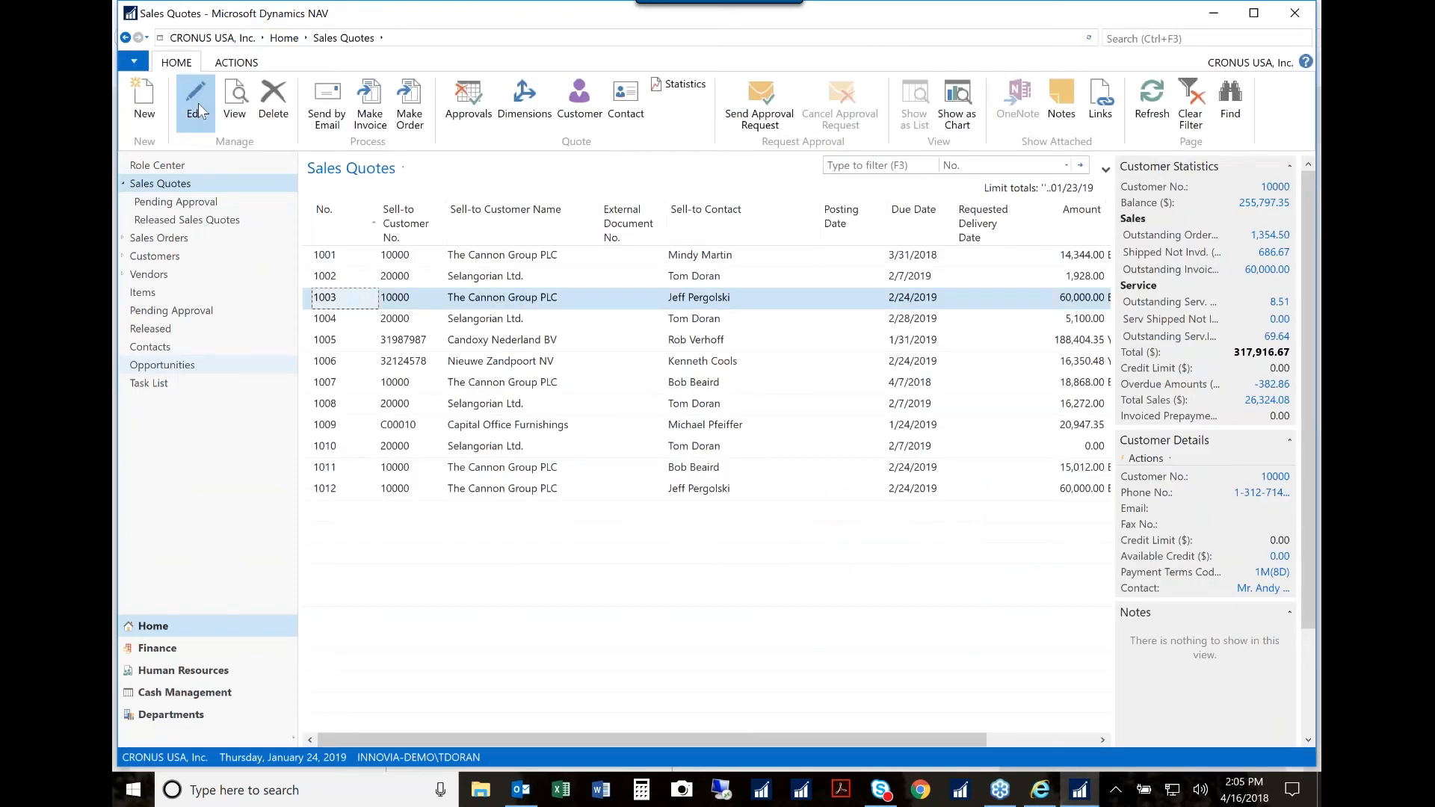
click(196, 104)
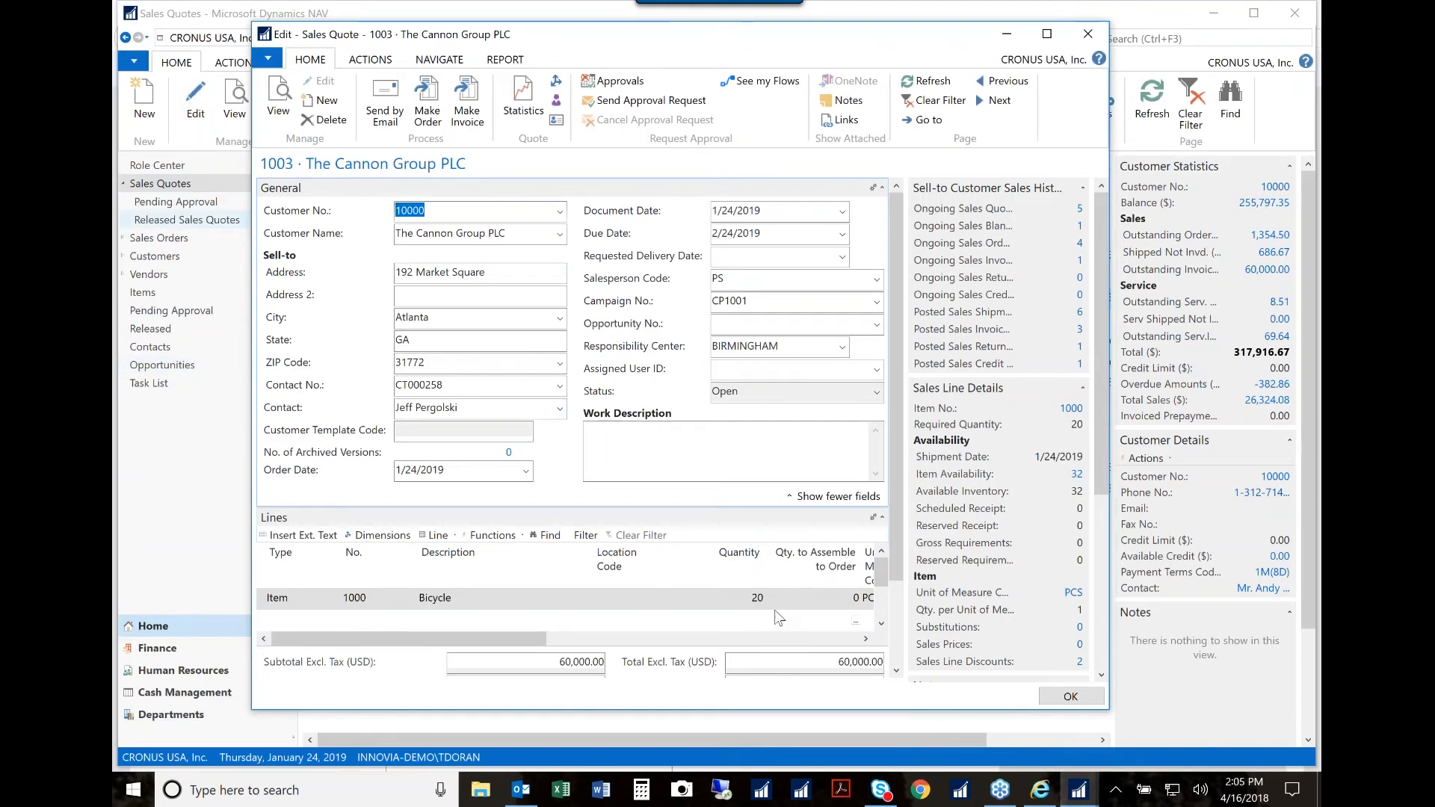
click(1089, 39)
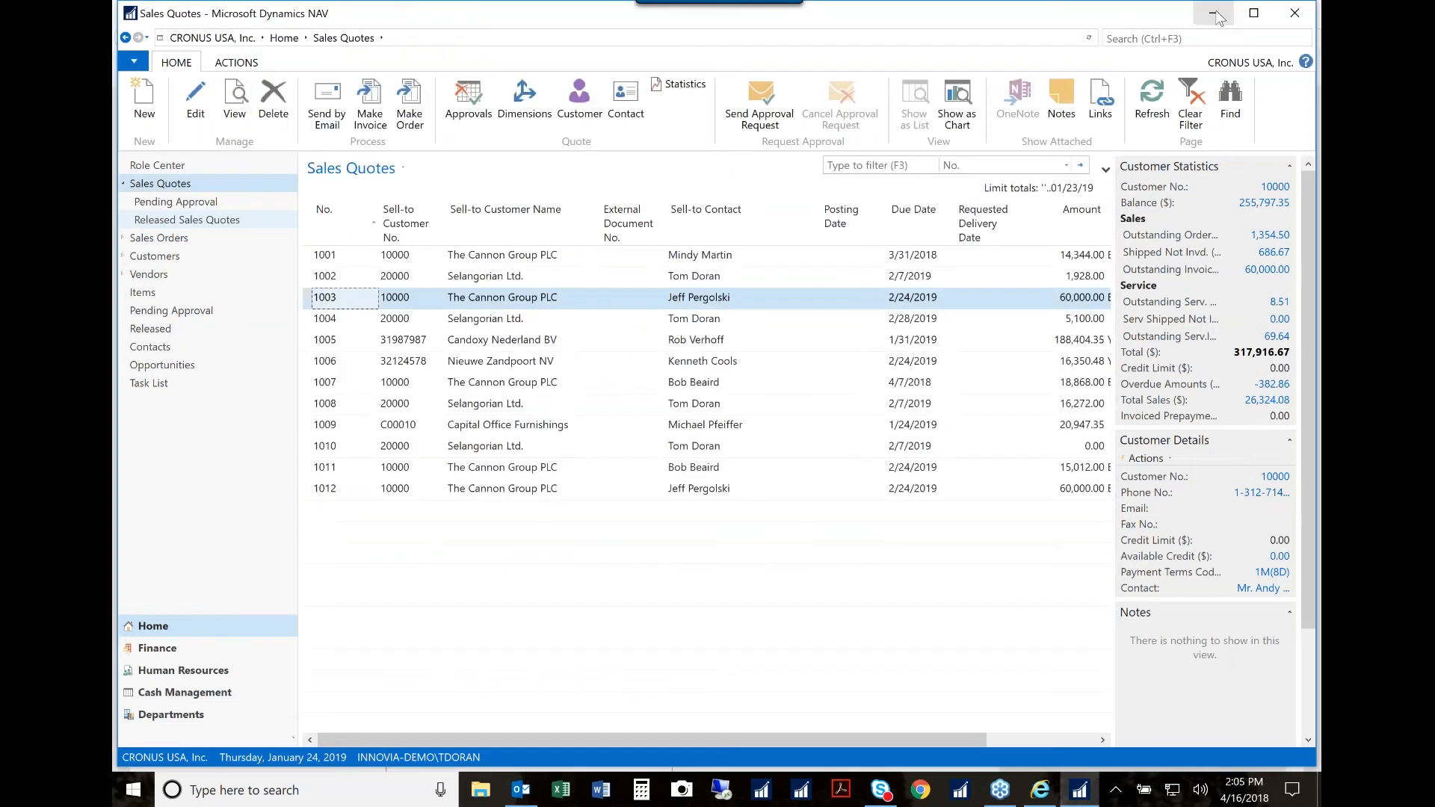
click(1216, 14)
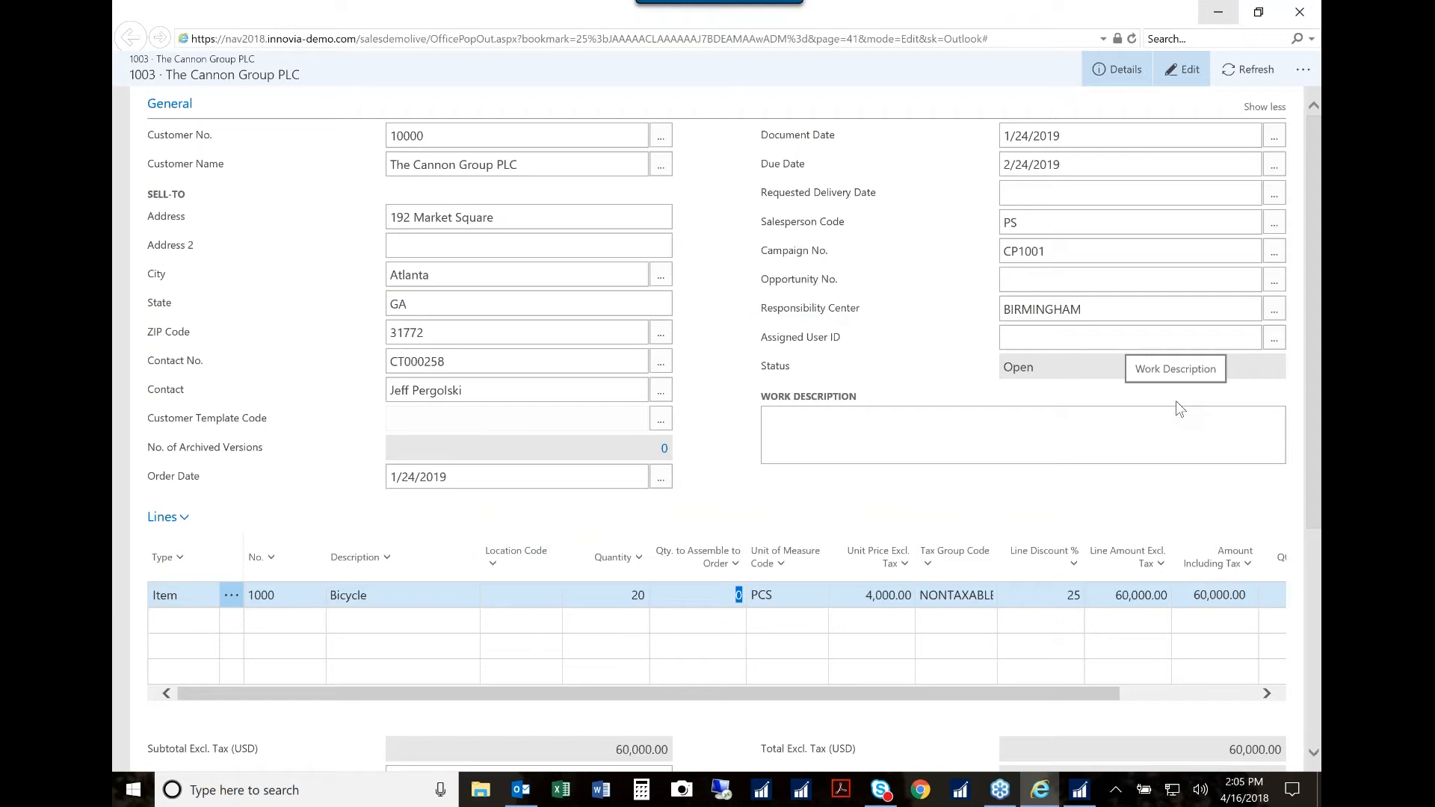
Step: Close the quote window, reload the email's Document View, and reopen the quote in a separate, enlarged window
click(1308, 21)
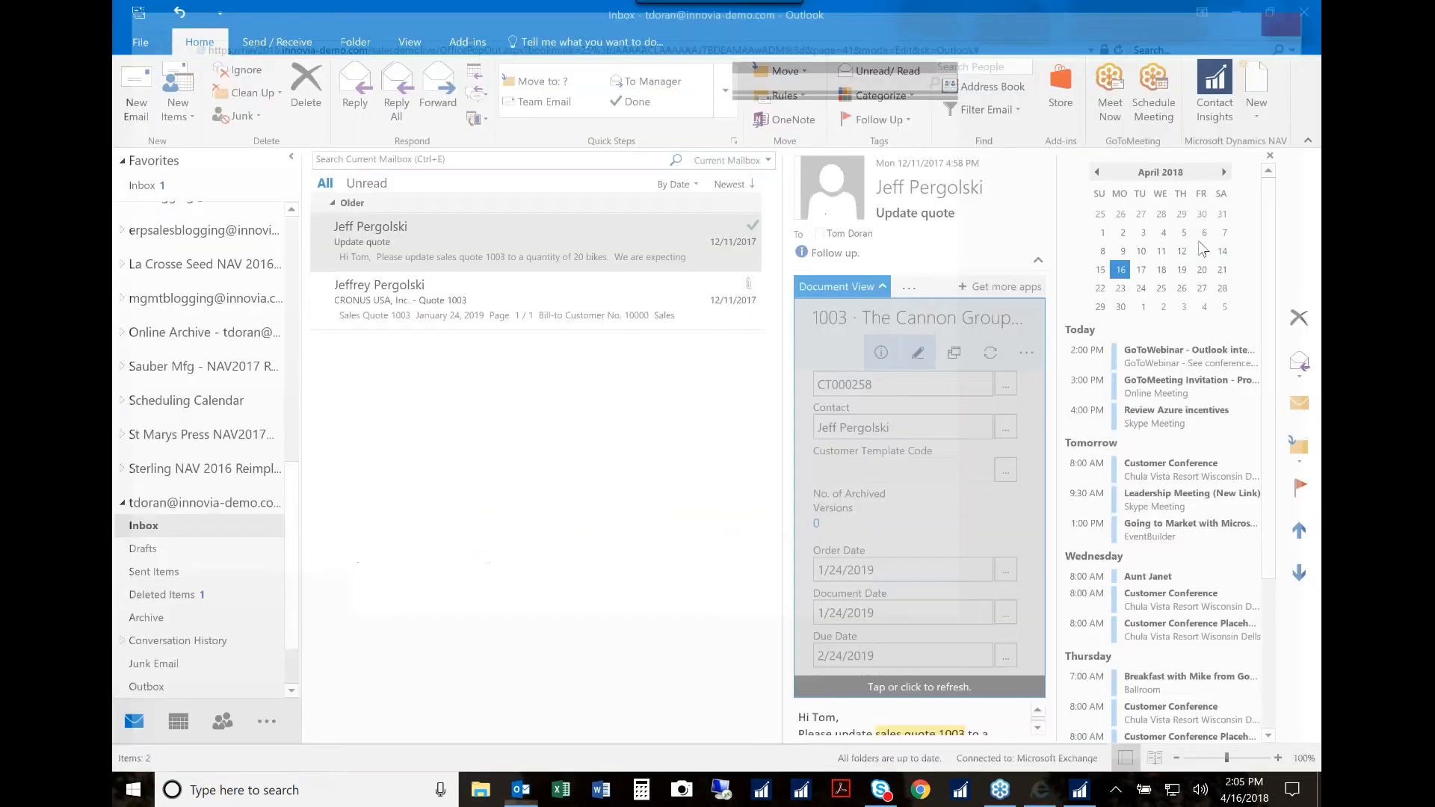
click(848, 286)
click(849, 287)
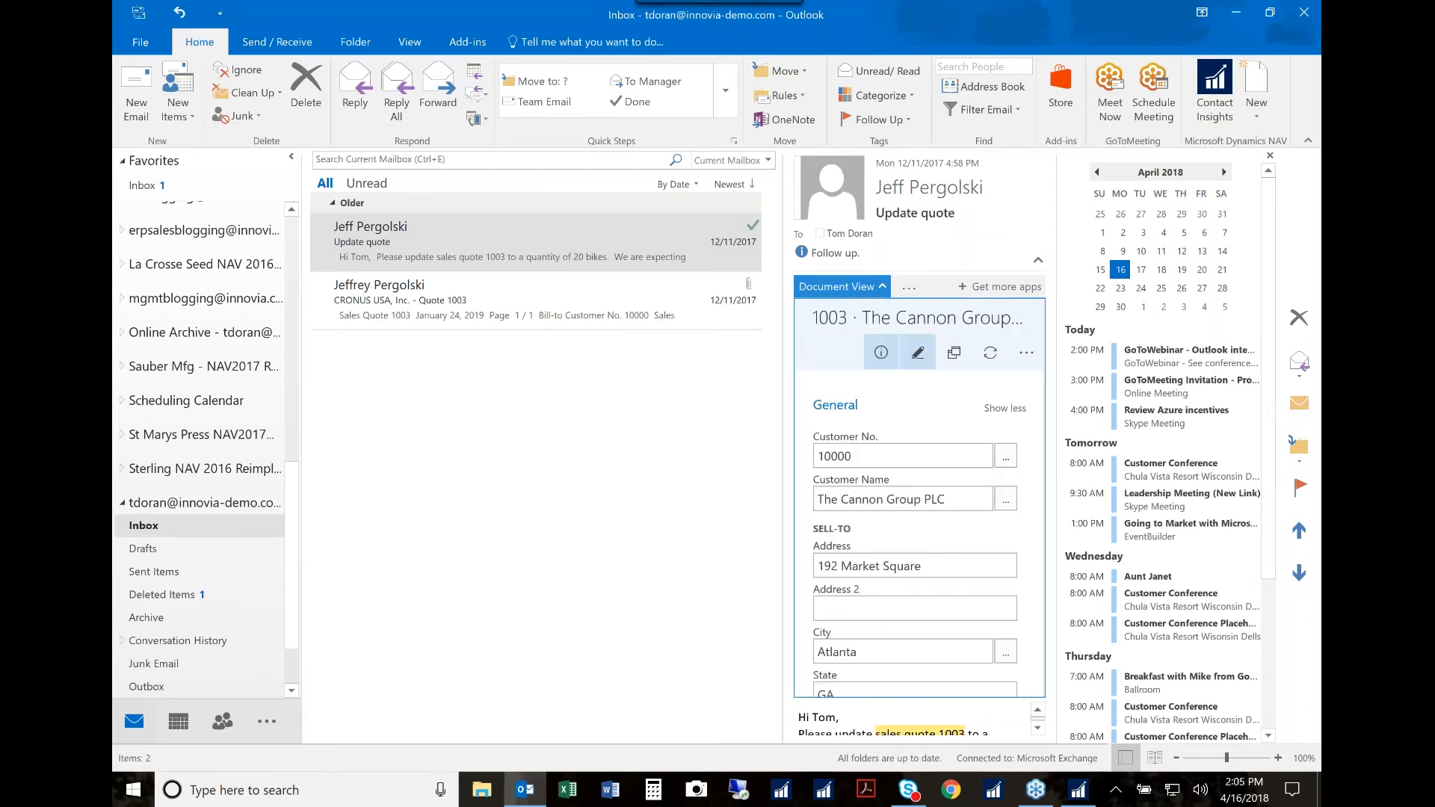
click(955, 356)
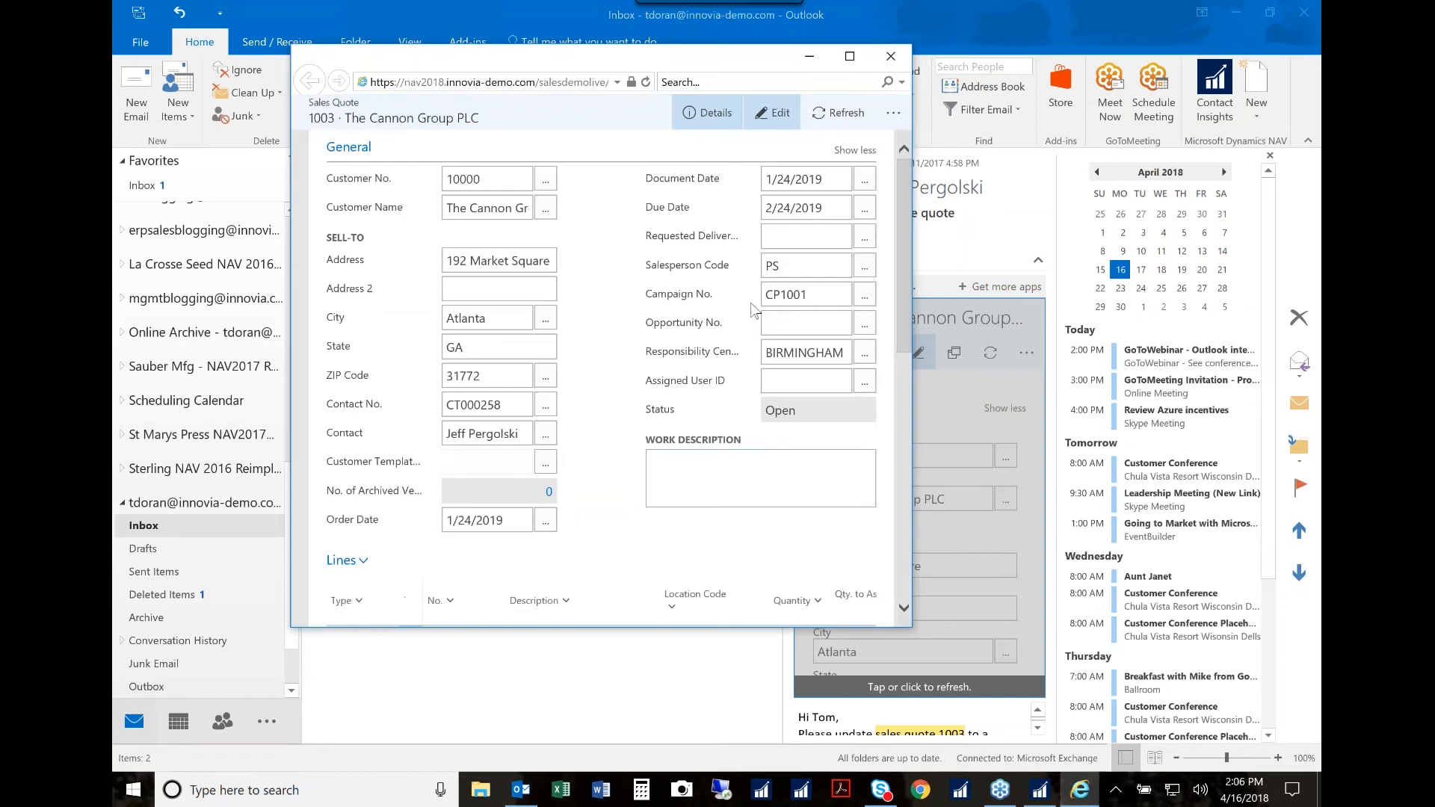
drag(910, 630, 1103, 688)
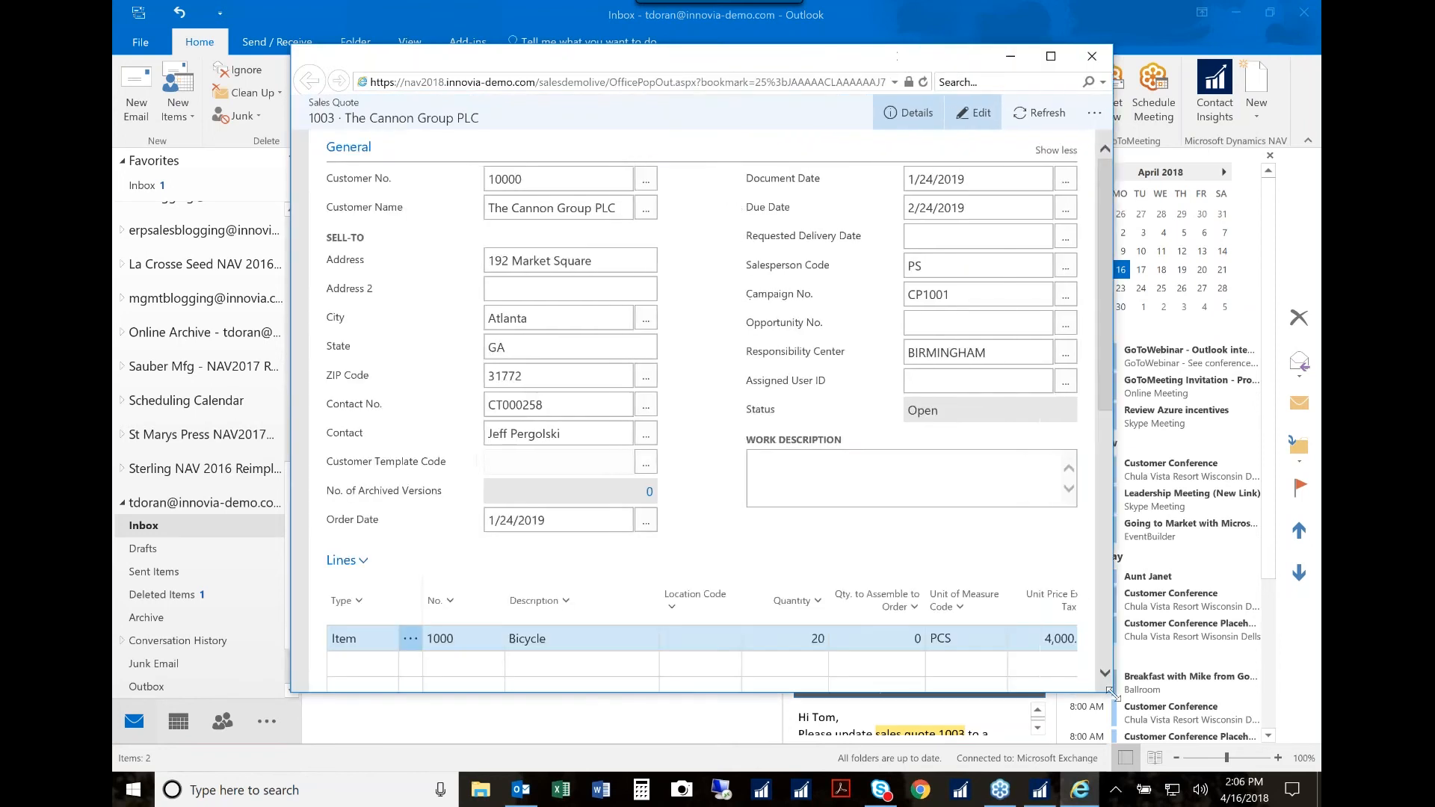
Step: Show the quote's customer sales history details and open the ongoing Cannon Group PLC sales invoice for editing
click(903, 116)
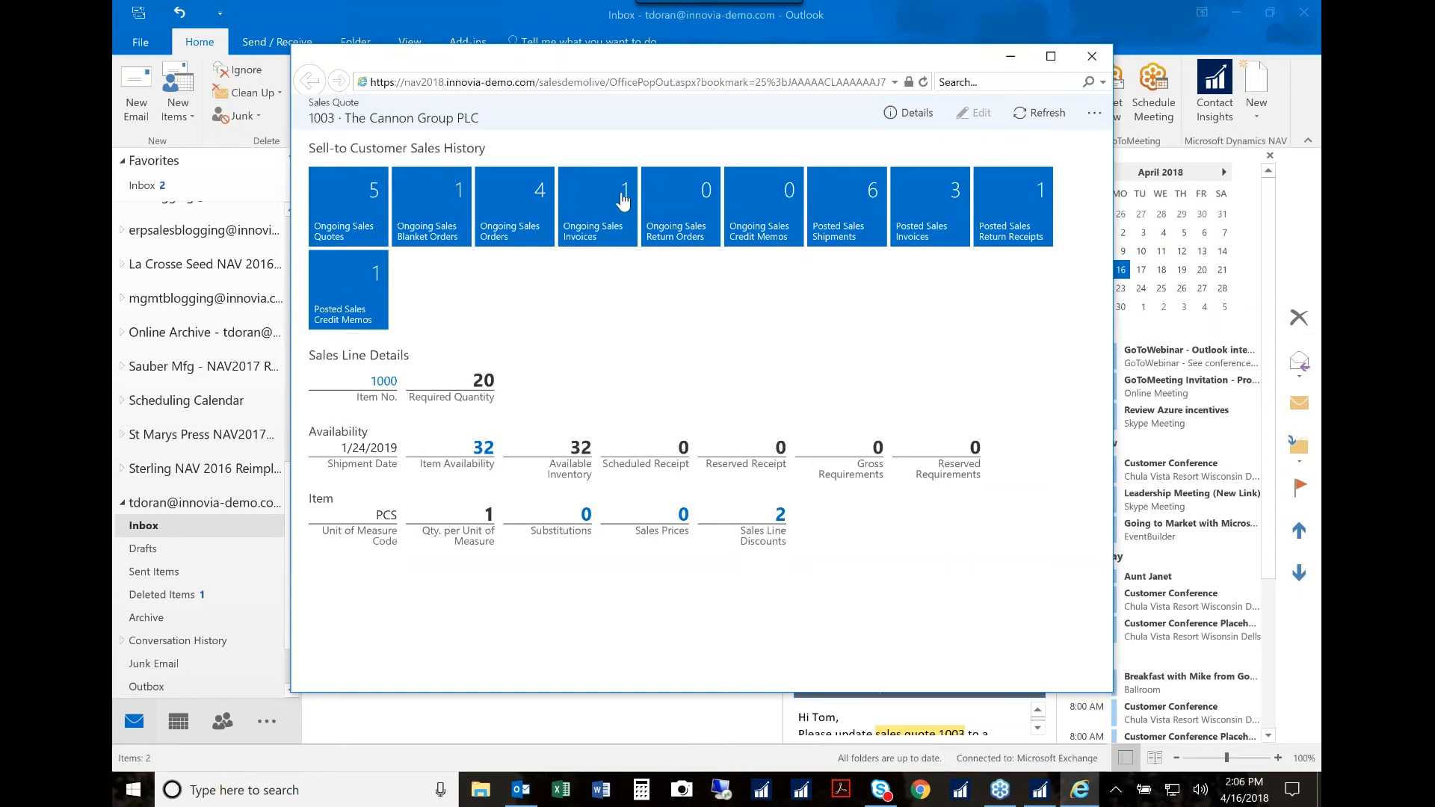
click(591, 224)
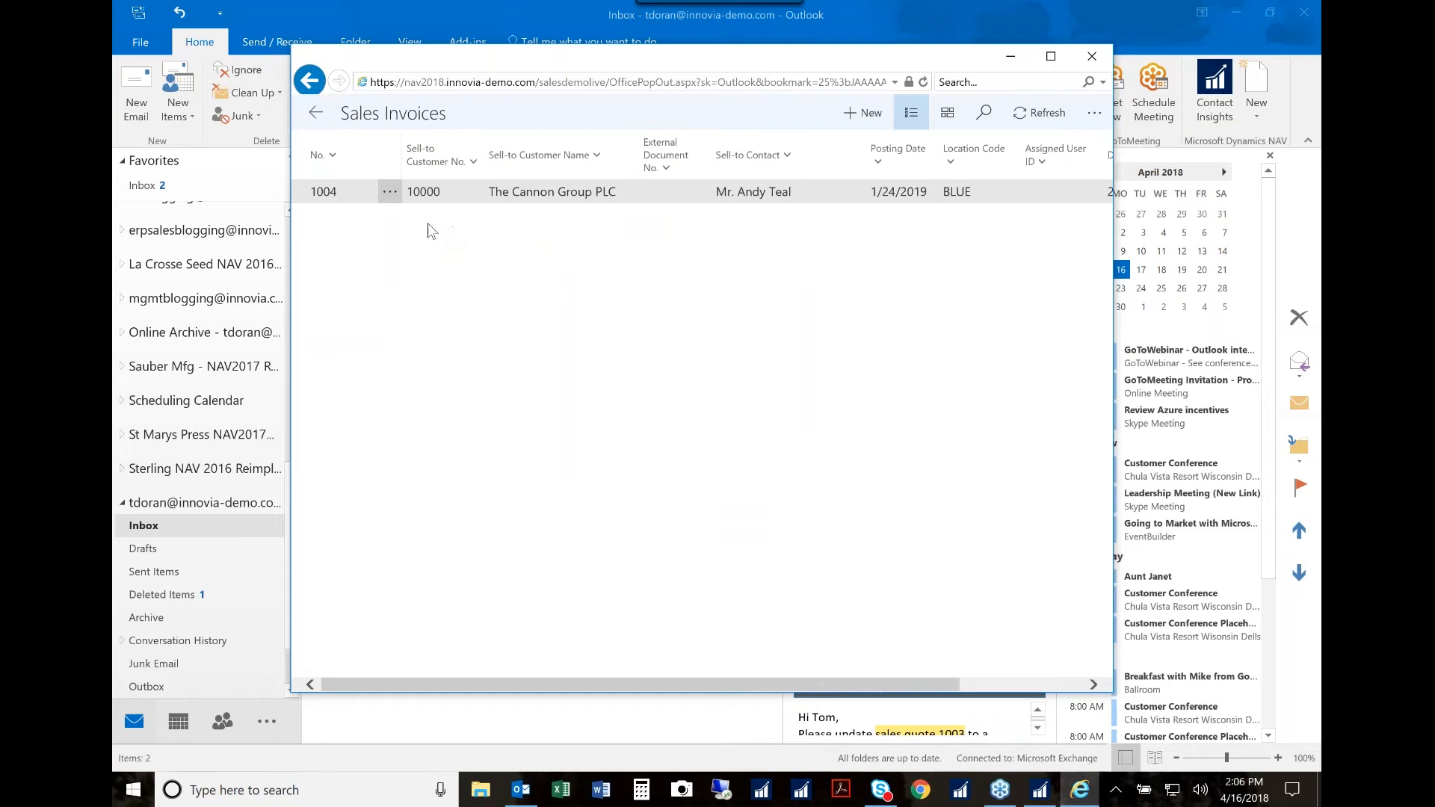
click(391, 193)
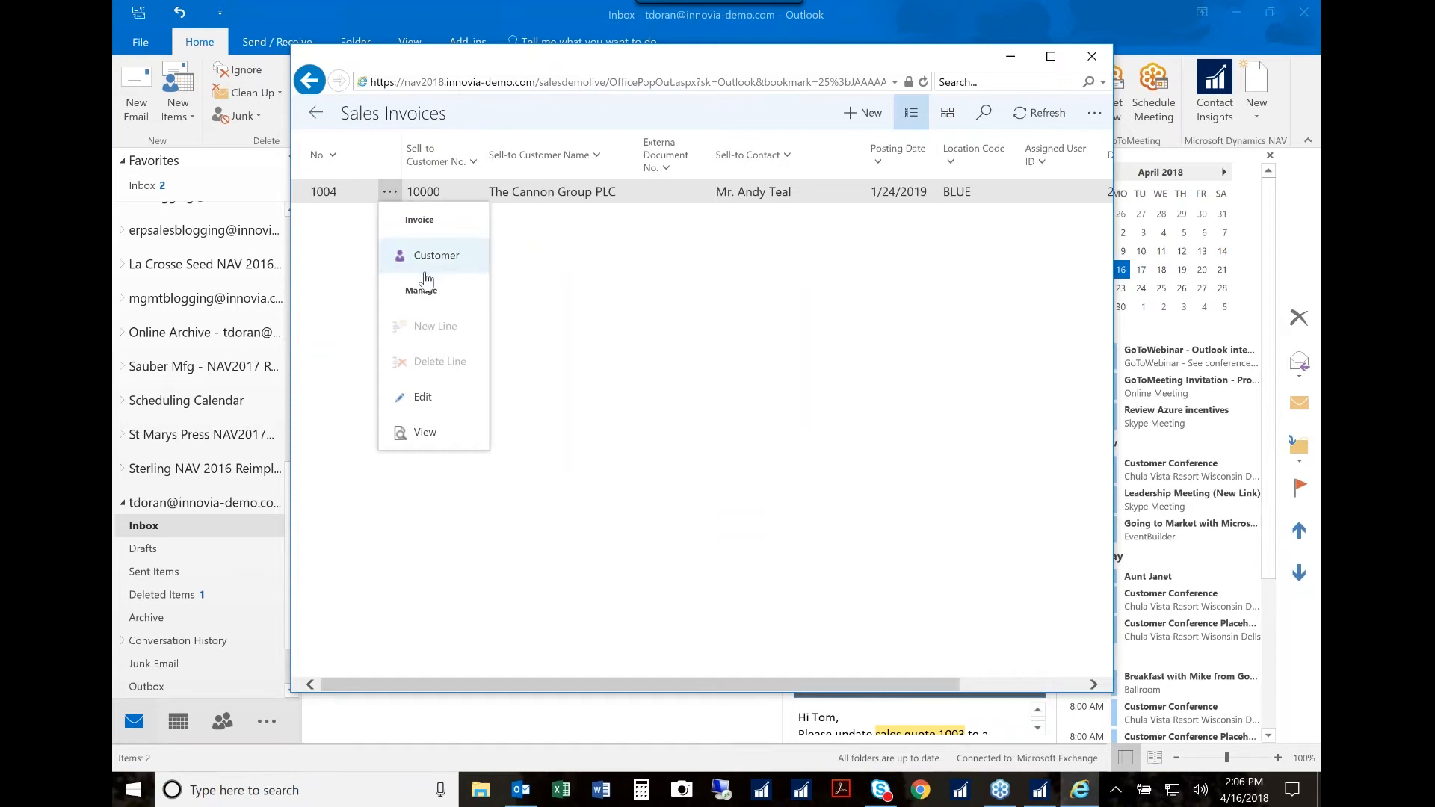
click(423, 398)
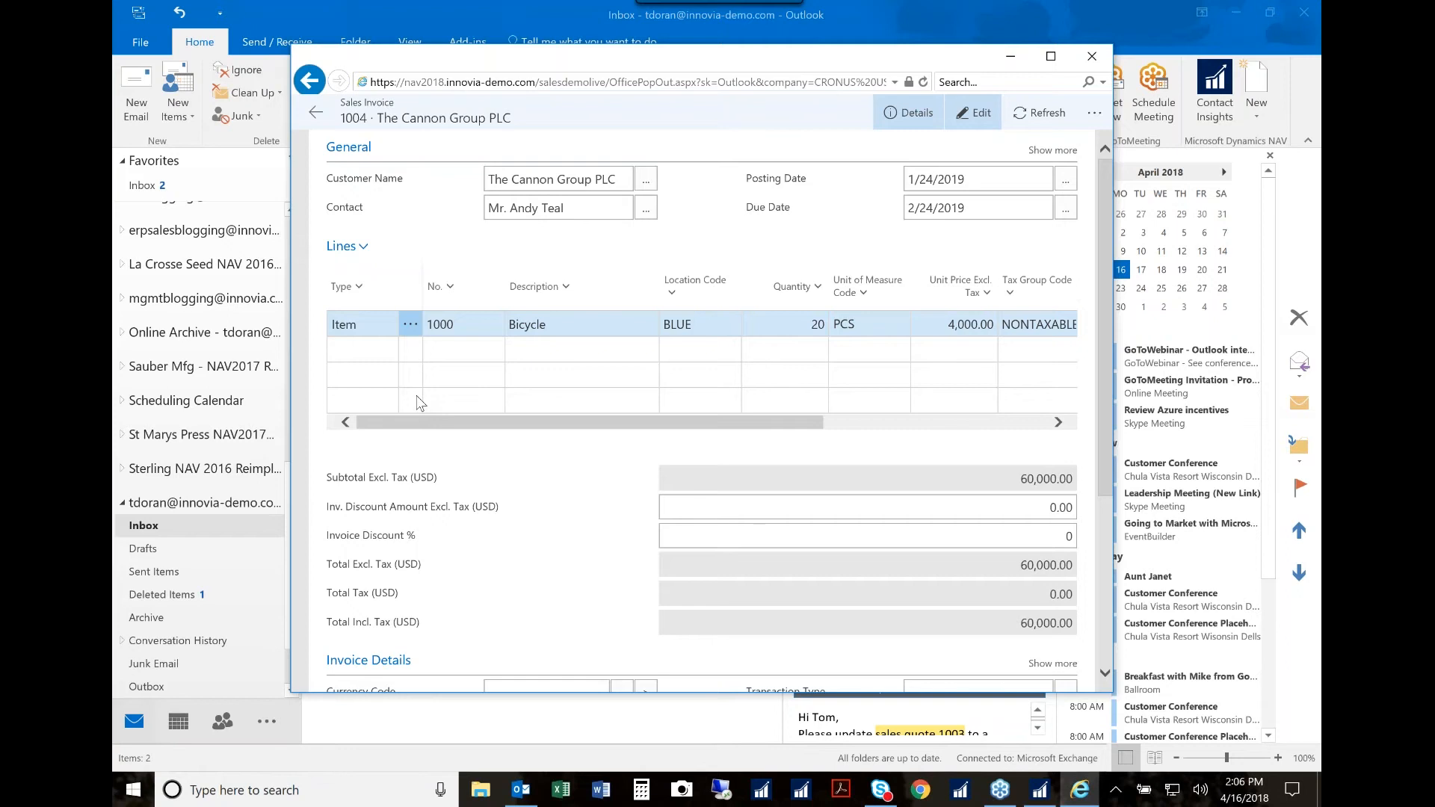
Step: Exit the sales invoice without posting it, return to the quote's details, and close the quote window
click(317, 85)
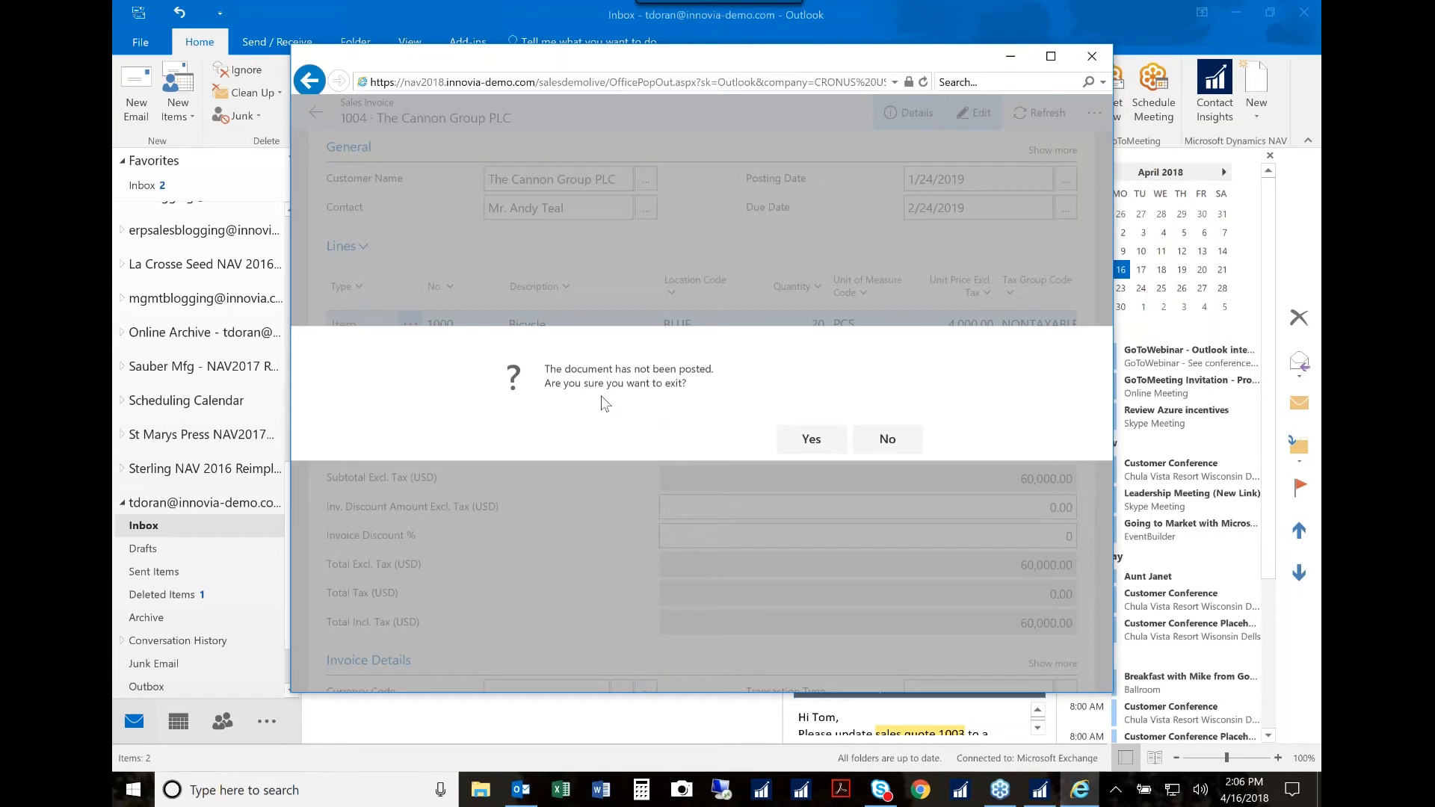
click(817, 451)
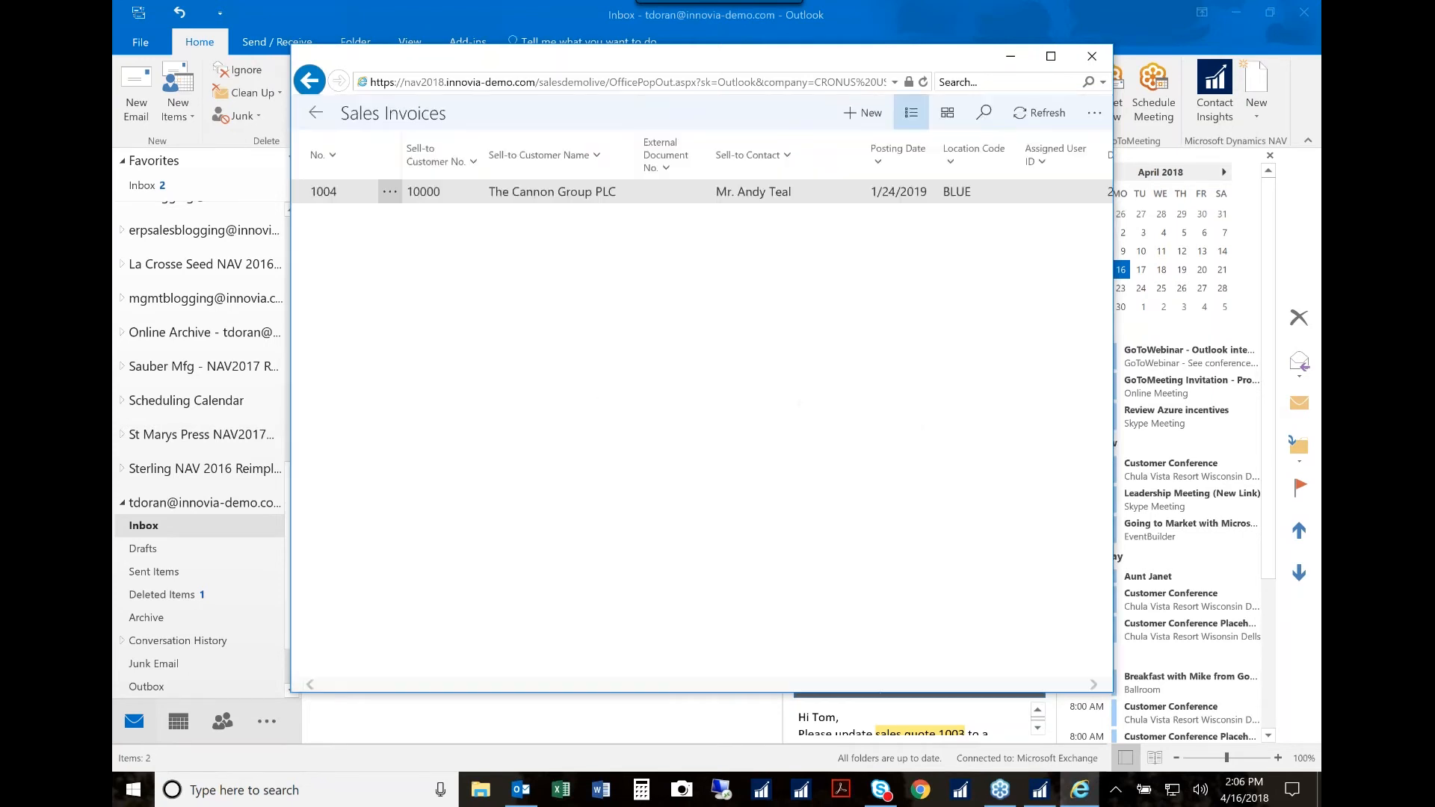
click(317, 114)
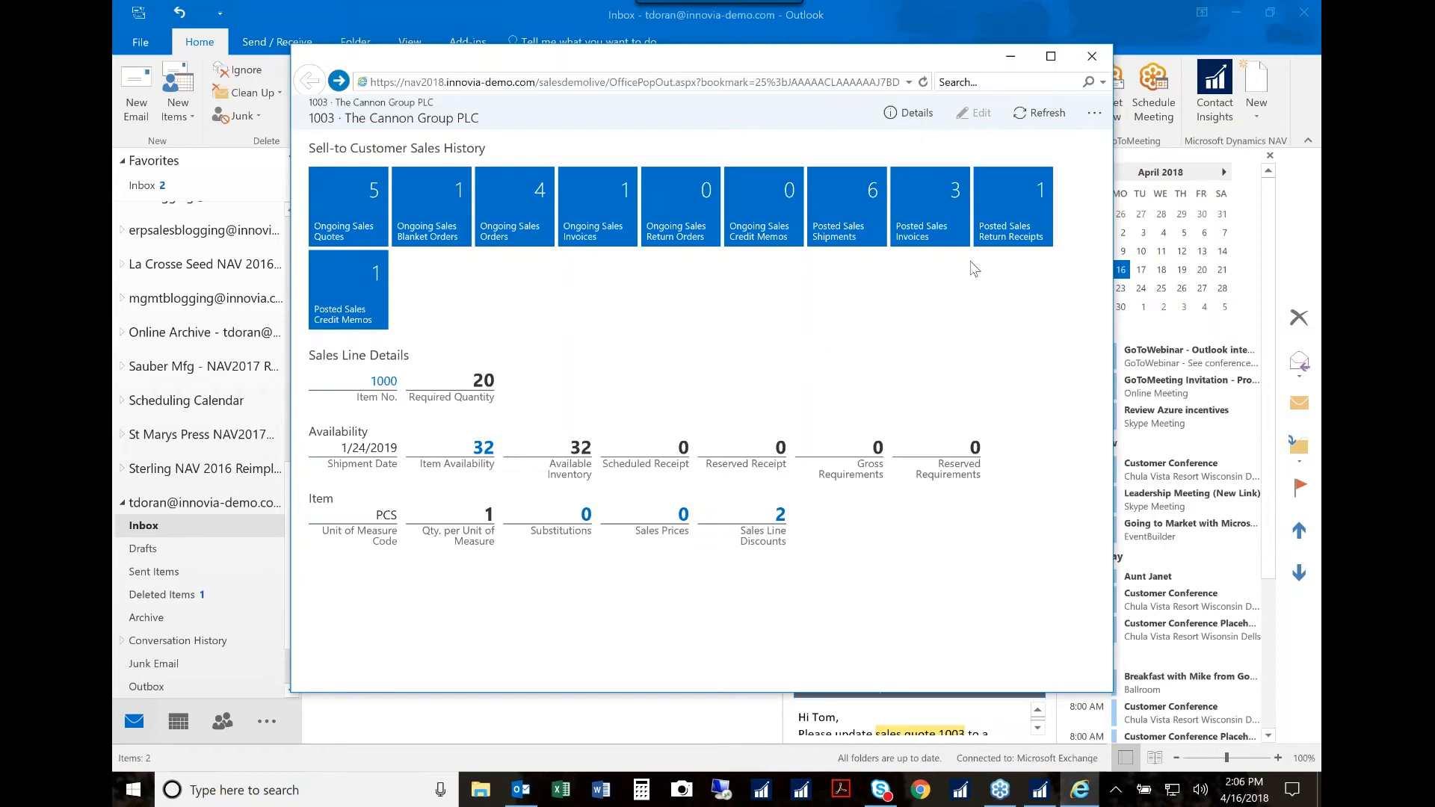
click(1092, 56)
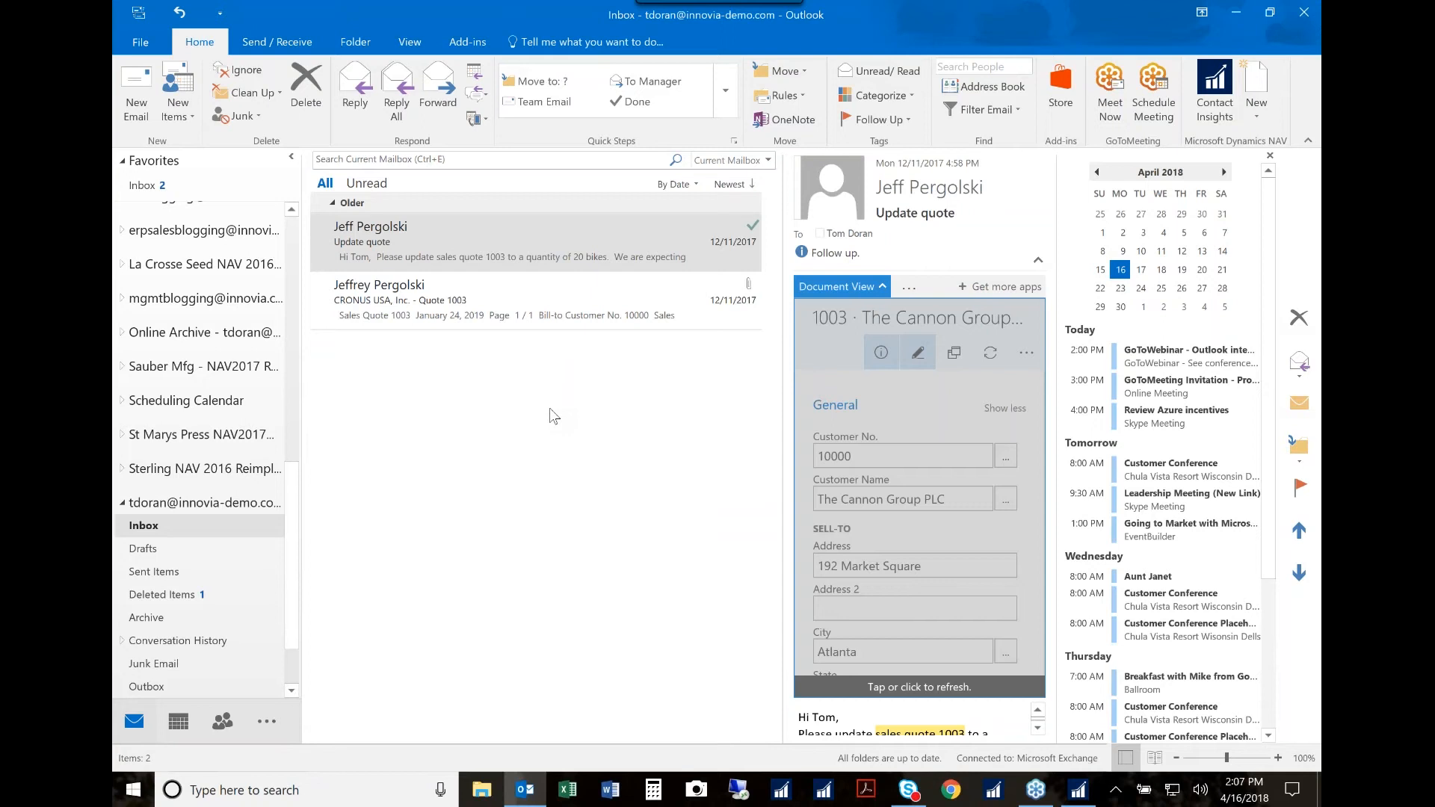
Step: Create a new sales invoice for The Cannon Group PLC from the customer's email, and ignore the incoming chat request
click(1260, 115)
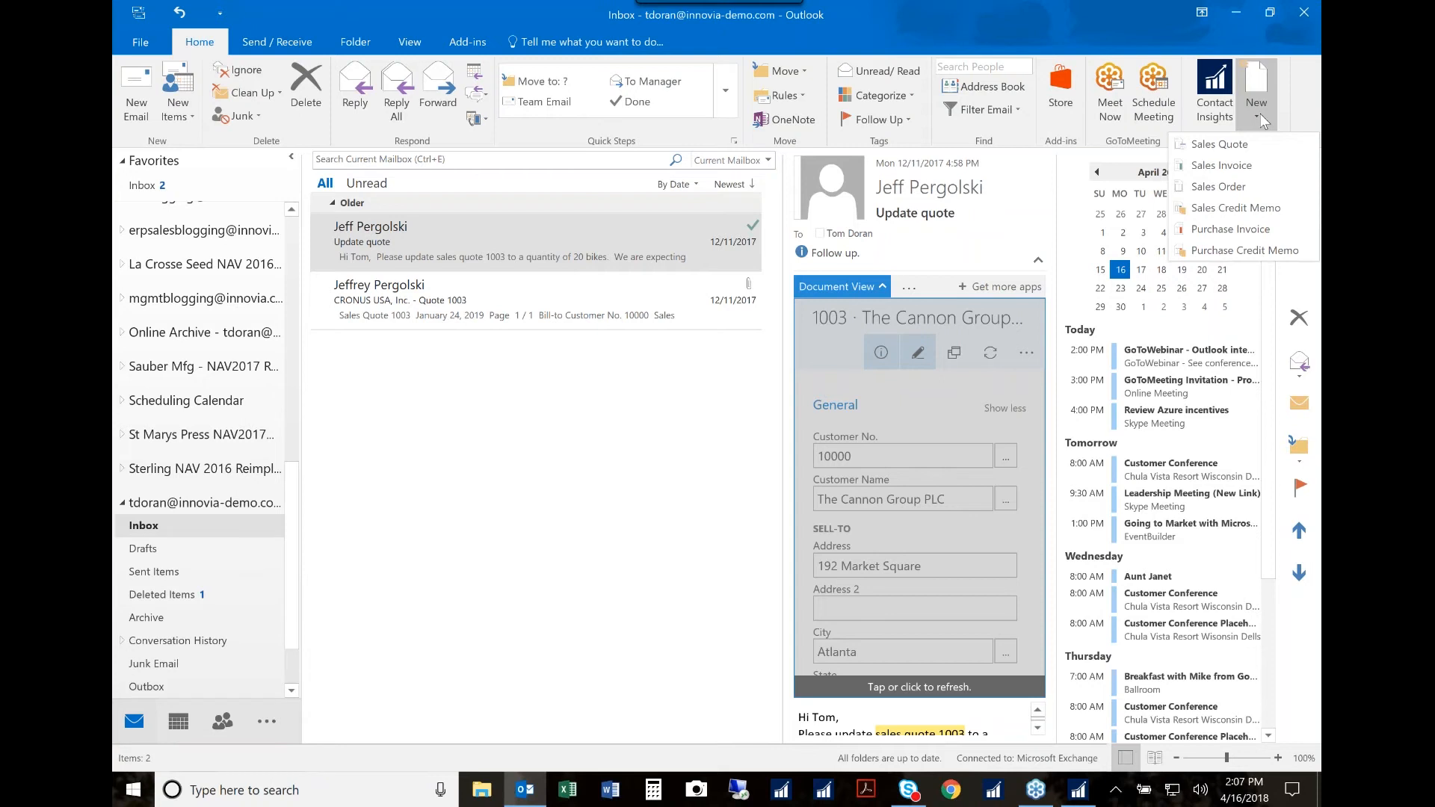
click(1227, 163)
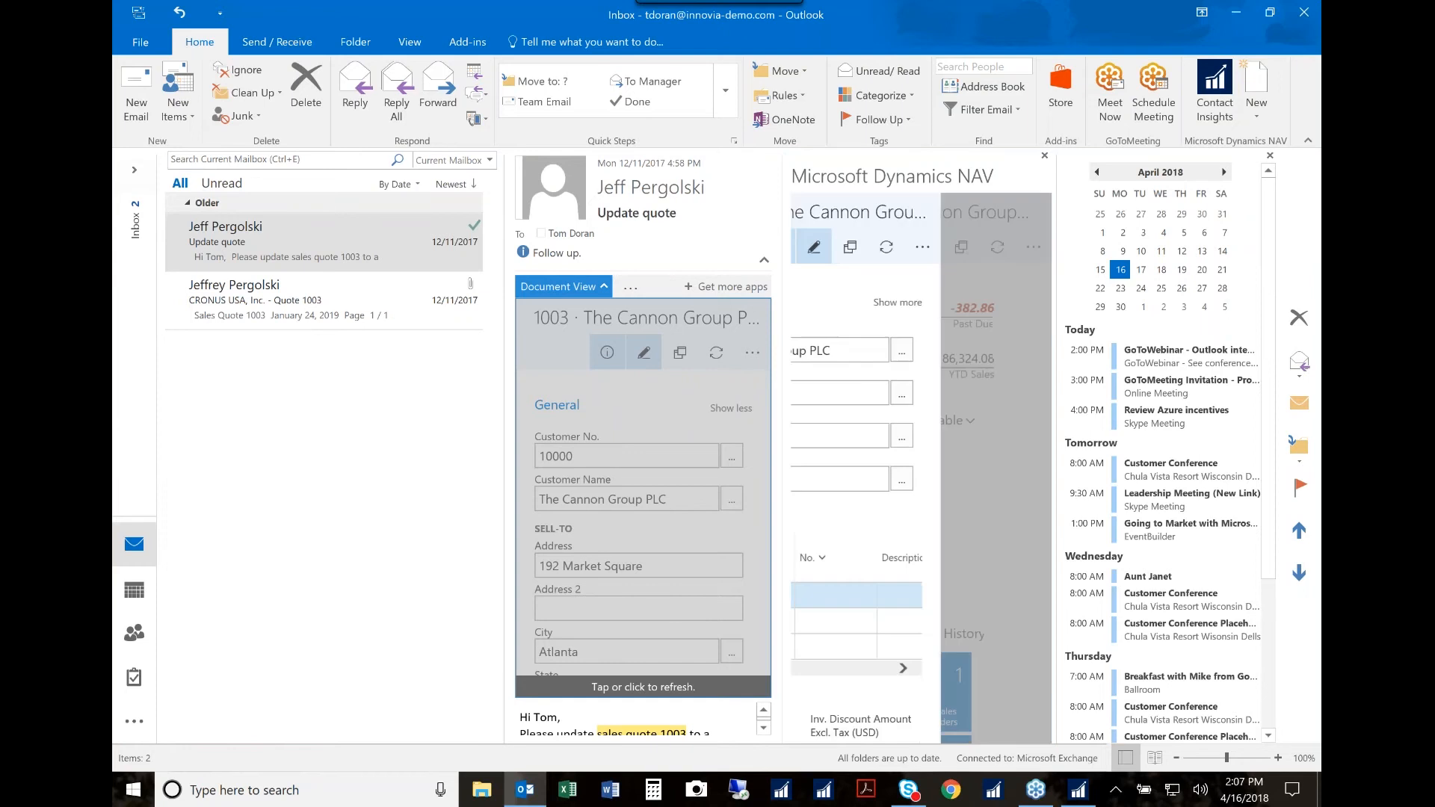
click(1256, 118)
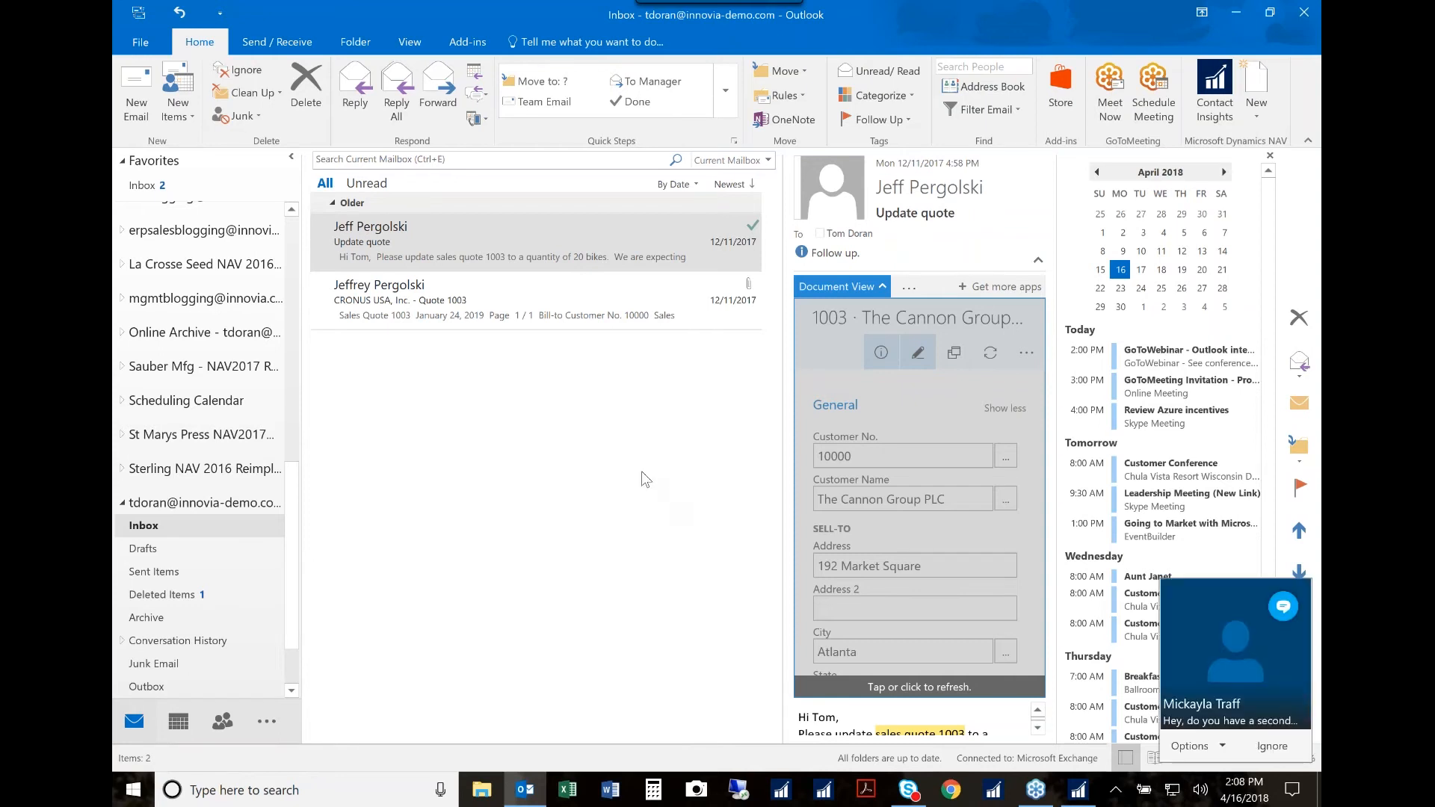
click(1272, 747)
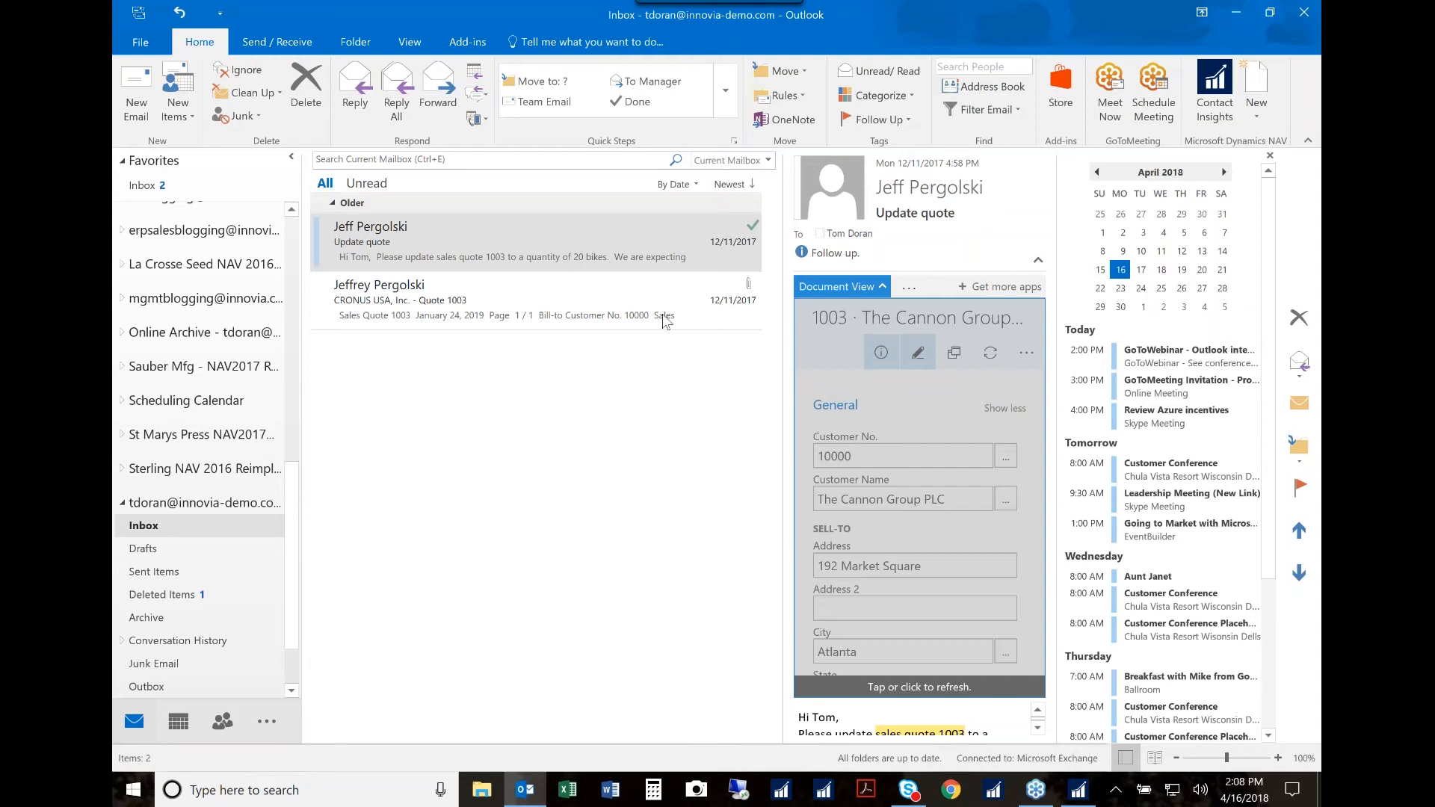
Step: Switch to Microsoft Dynamics NAV, search for "assisted", and open the Assisted Setup page
click(1080, 796)
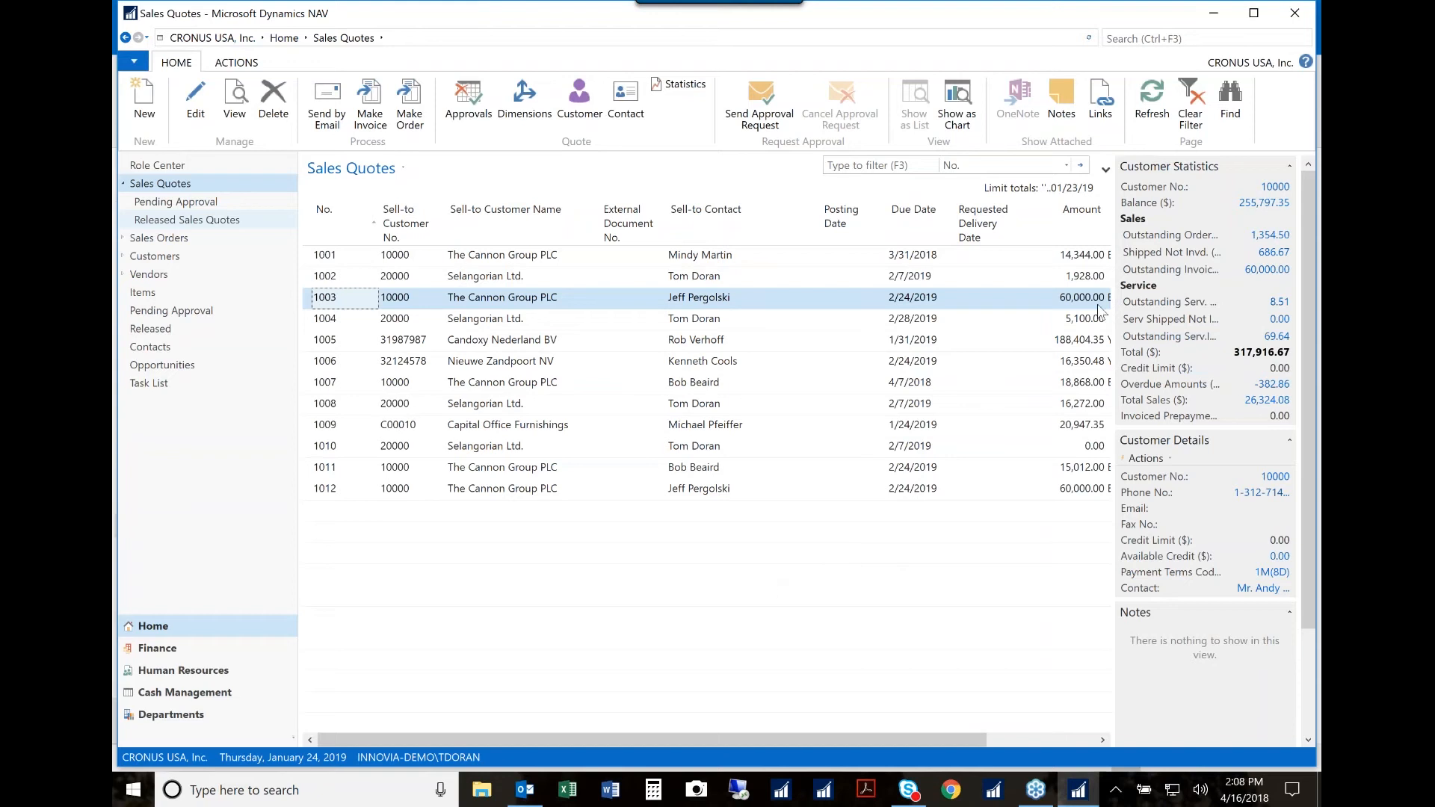
click(1136, 39)
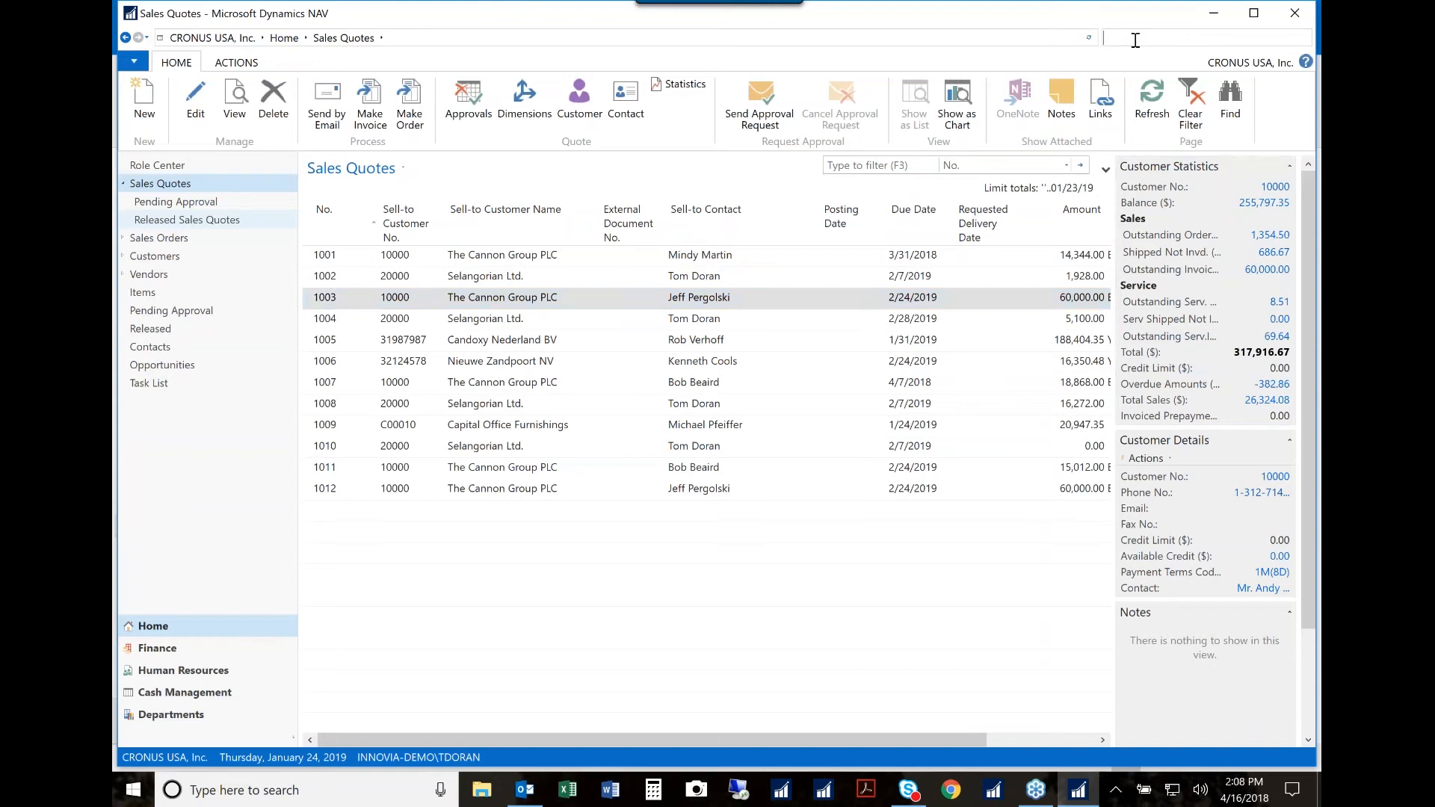
text(assisted)
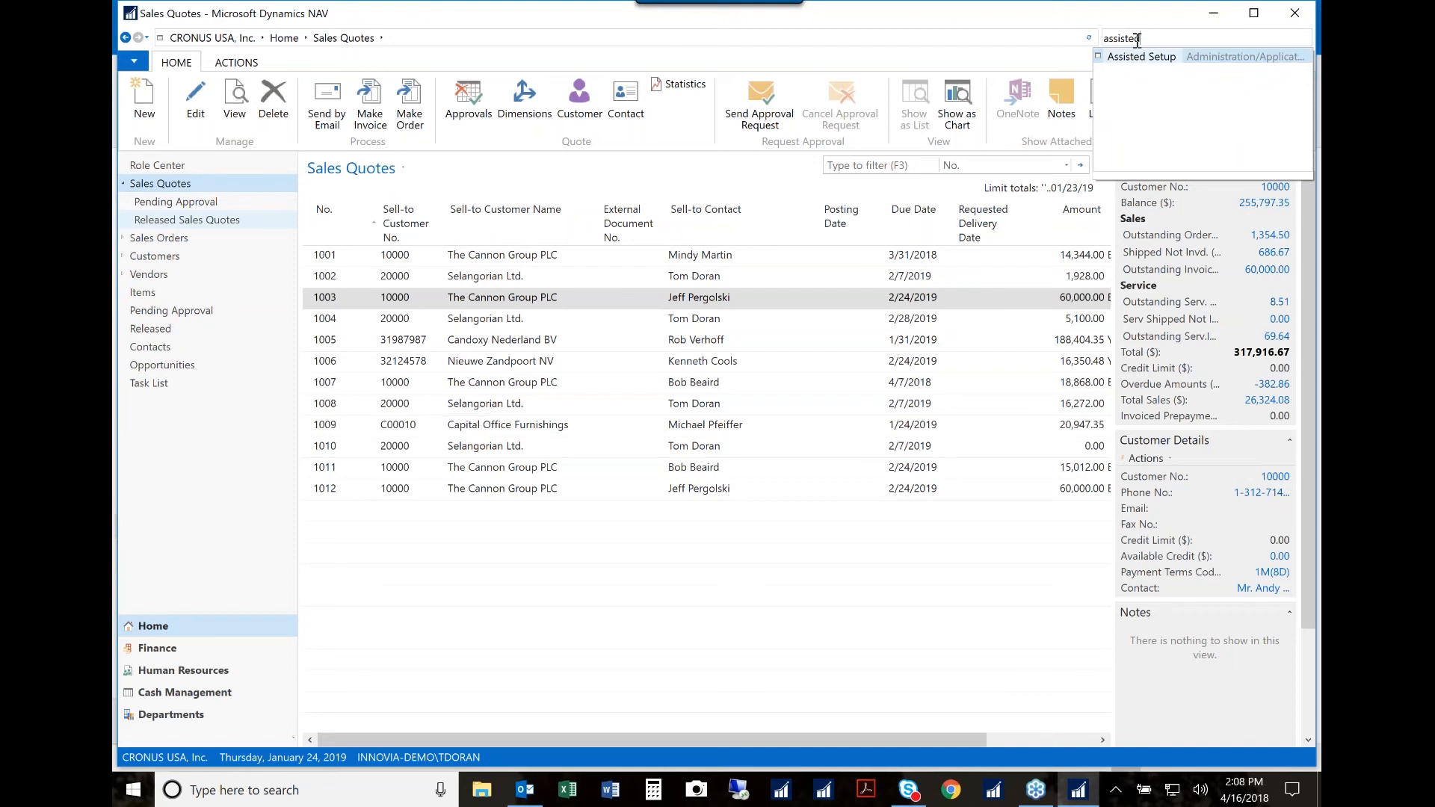
click(1139, 58)
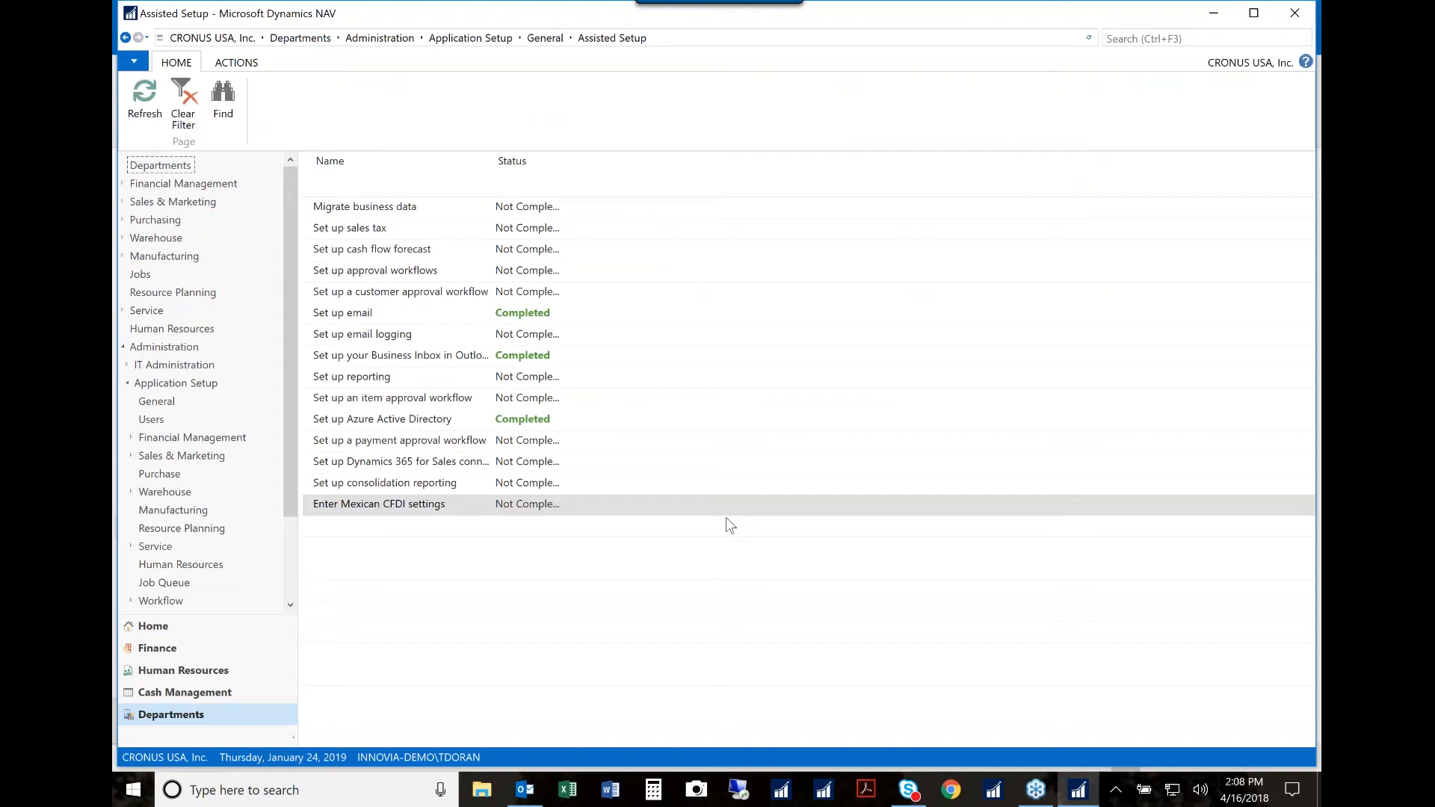
Step: Rerun the email setup guide, keeping Office 365 as the email provider and the stored account credentials
click(364, 317)
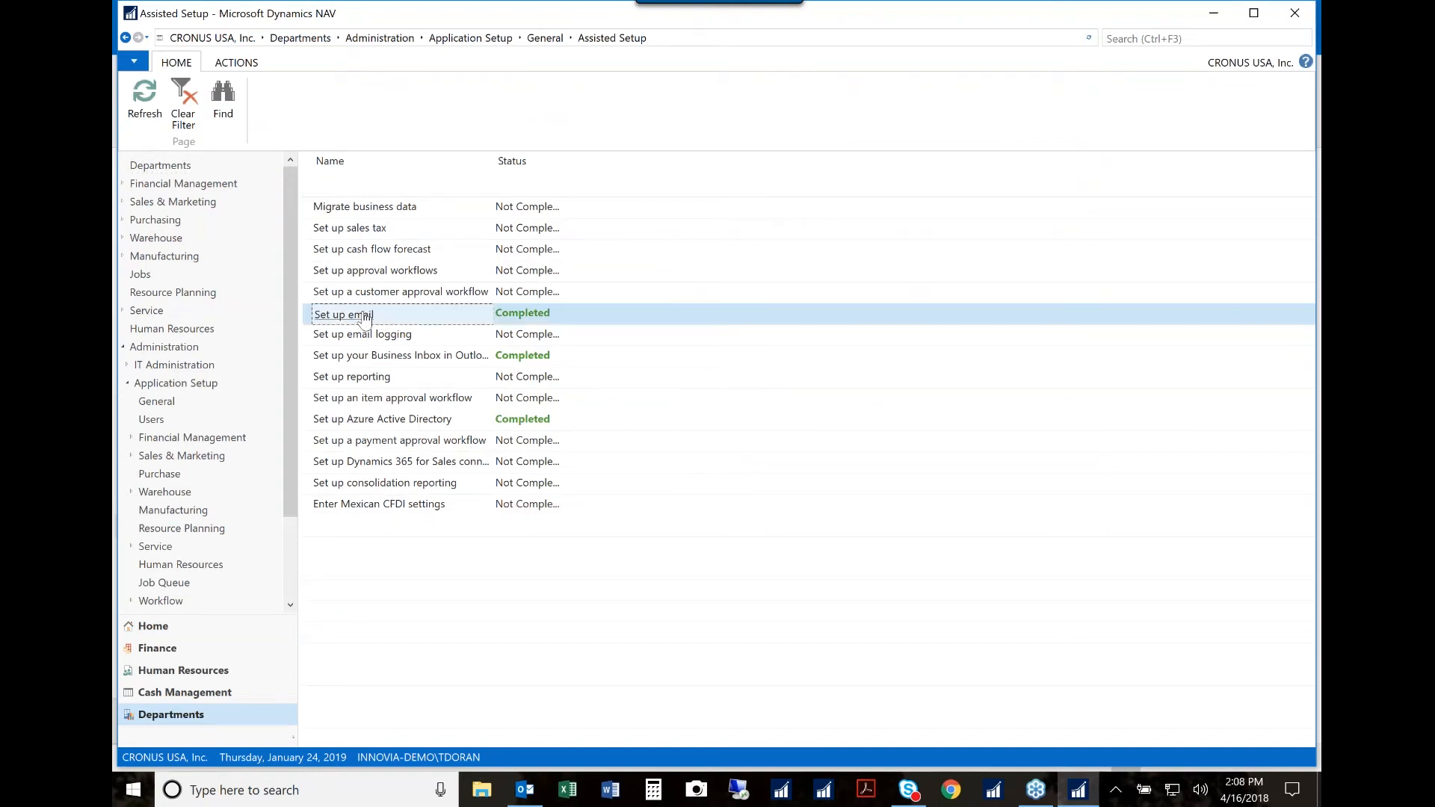
click(364, 316)
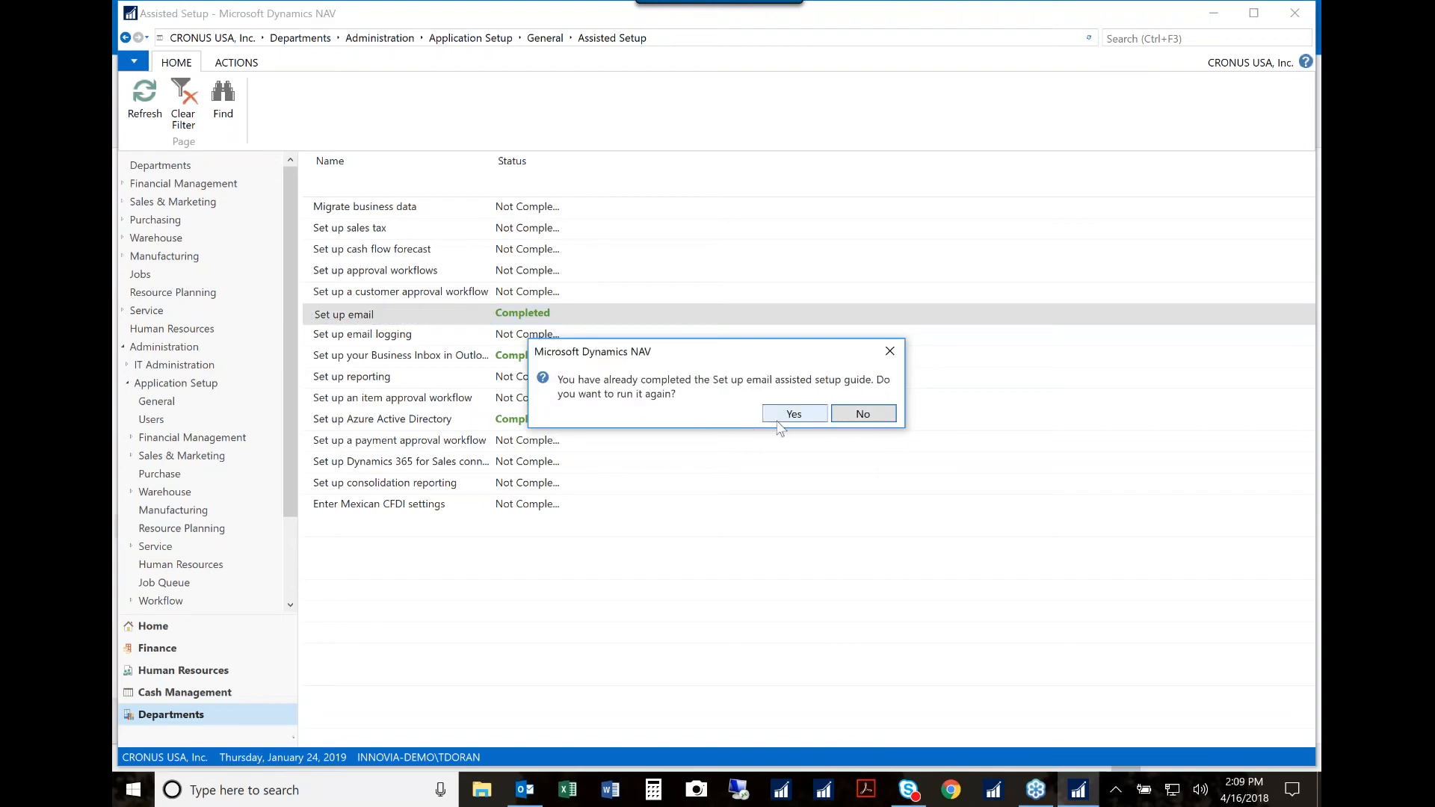
click(792, 415)
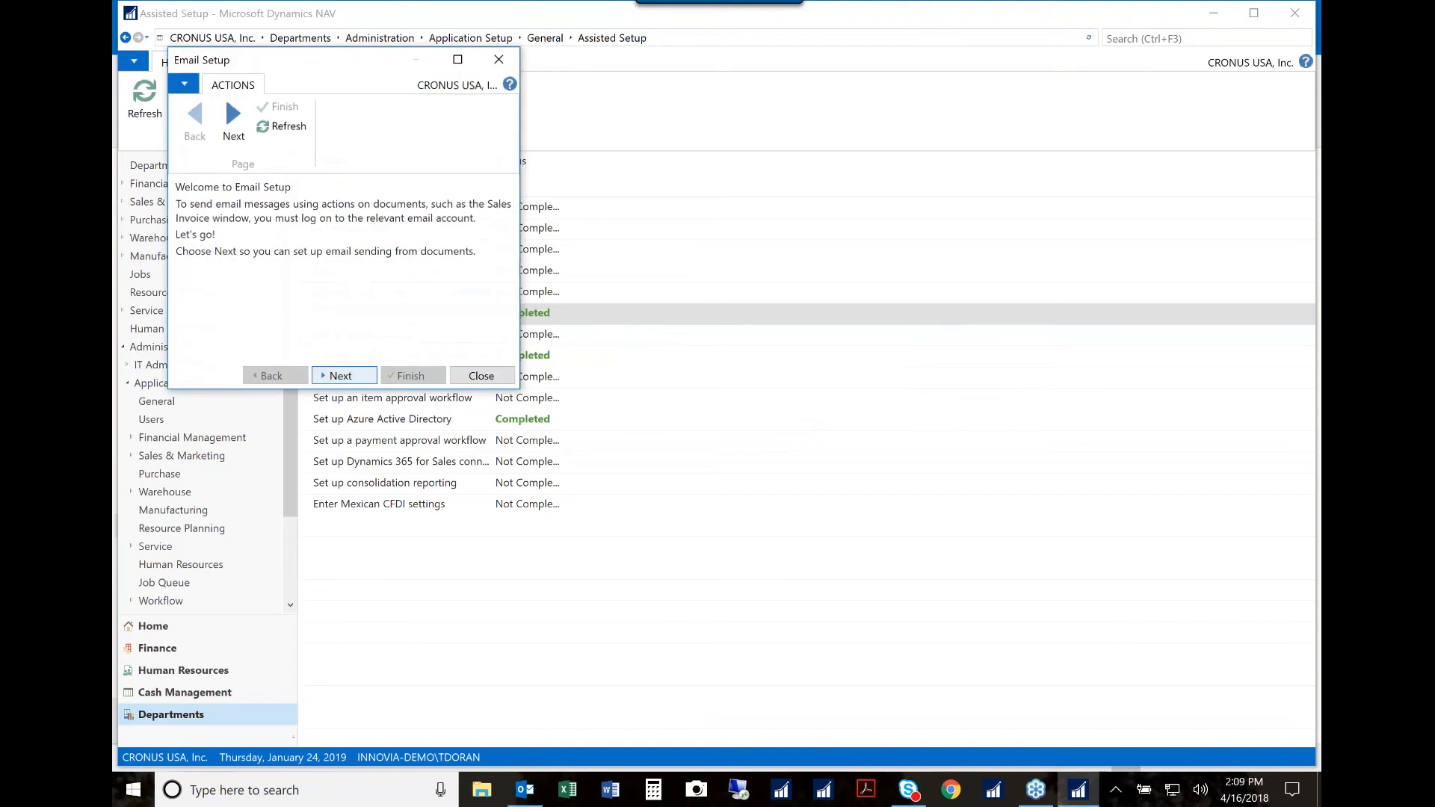
click(342, 381)
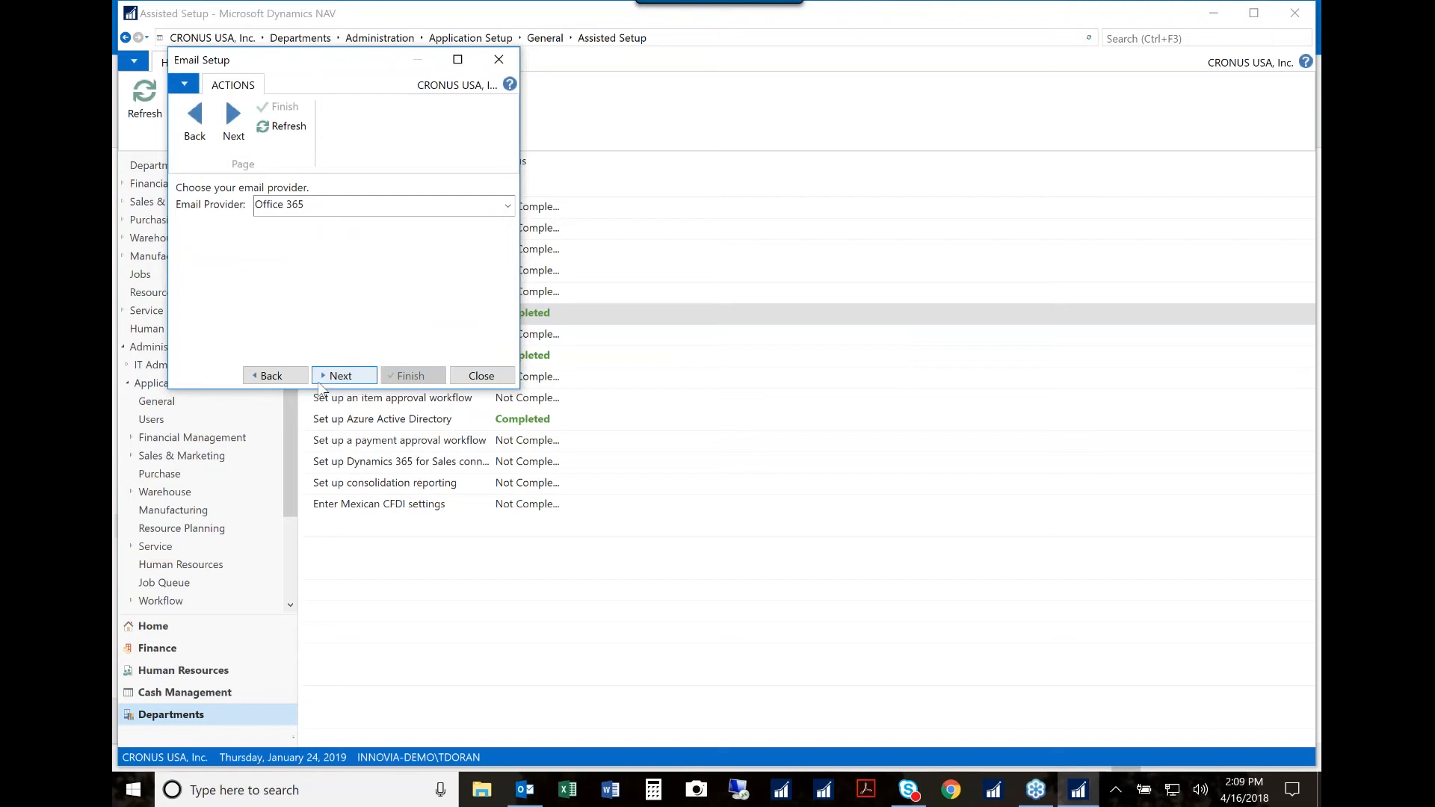
click(350, 382)
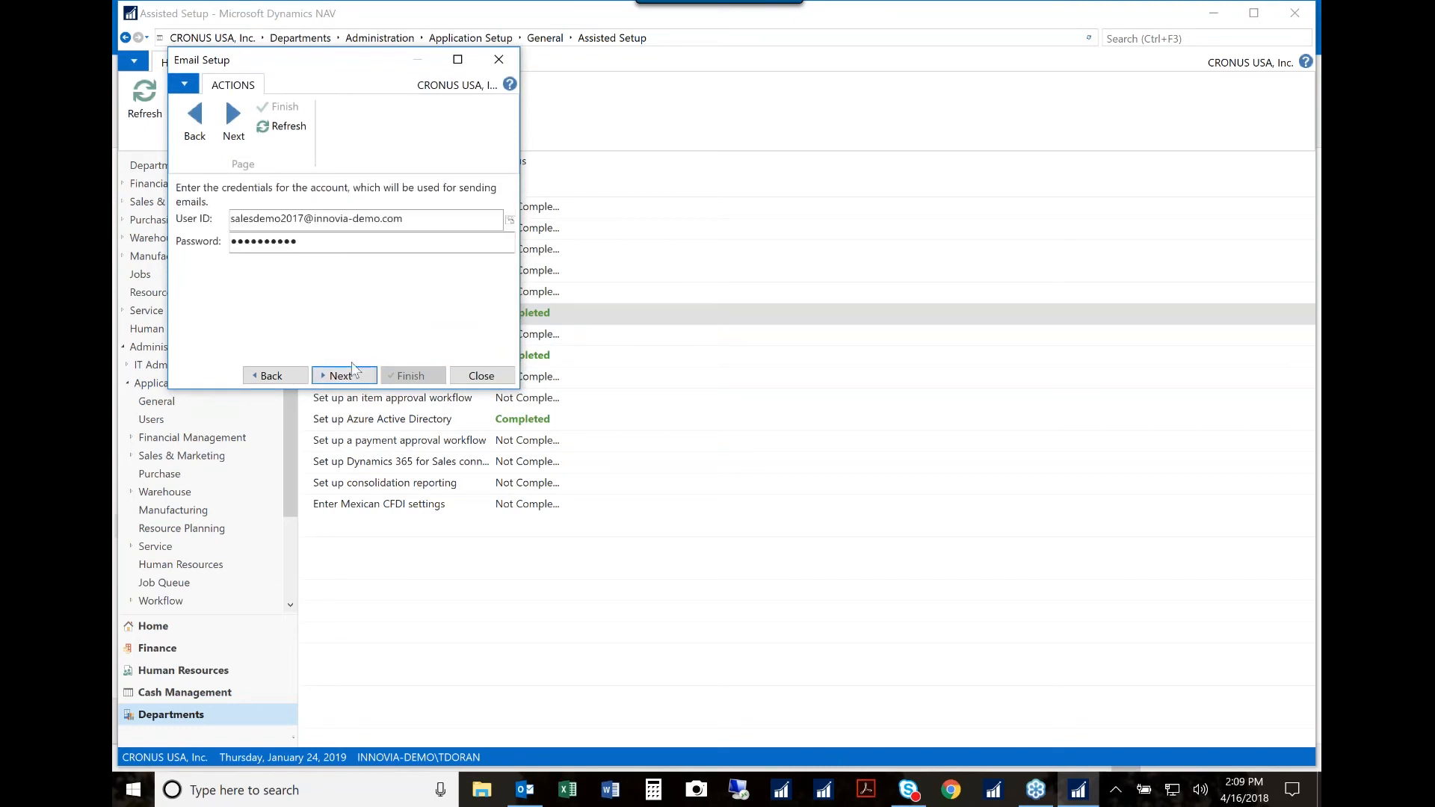
click(353, 374)
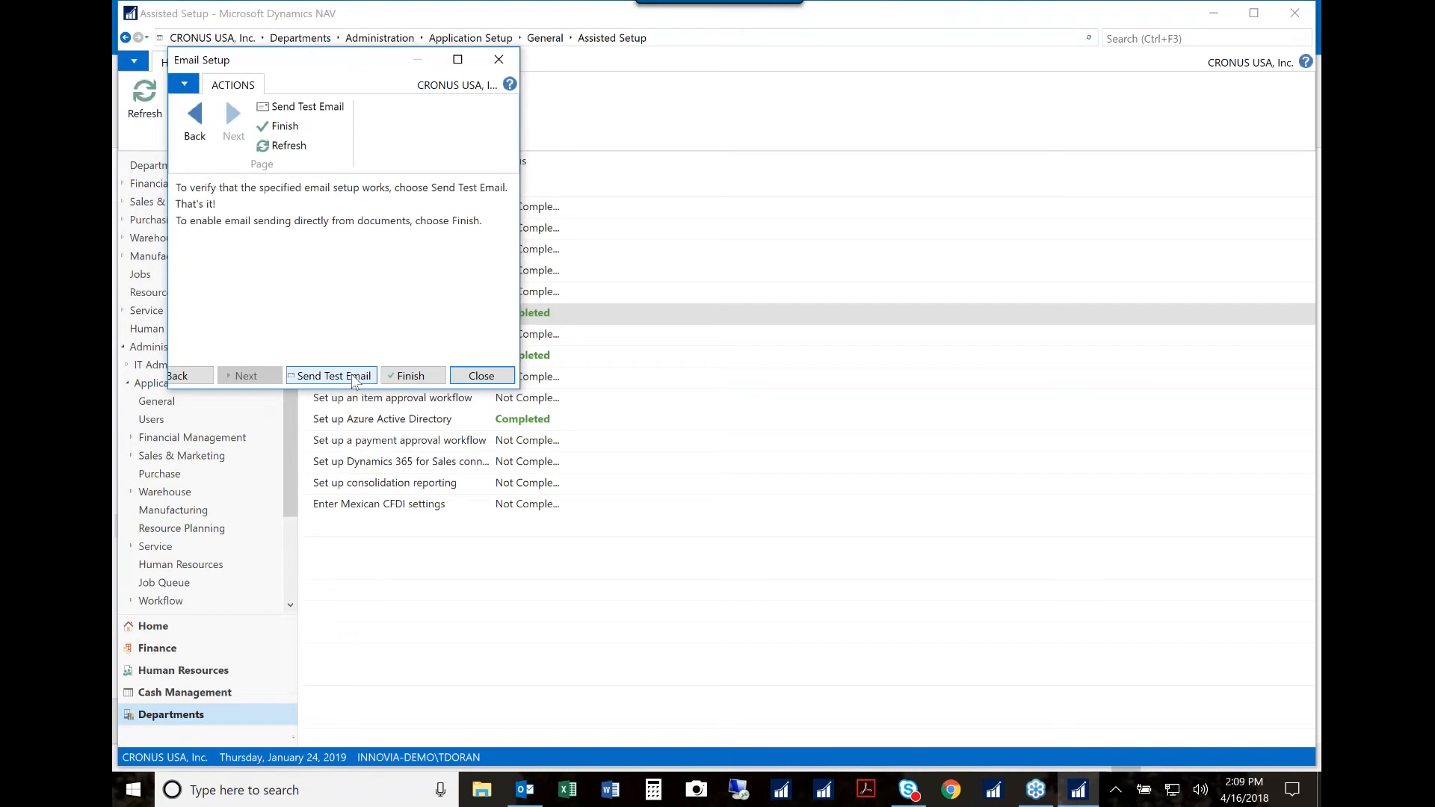
Step: Send a test email to the first suggested address and finish the email setup guide
click(354, 377)
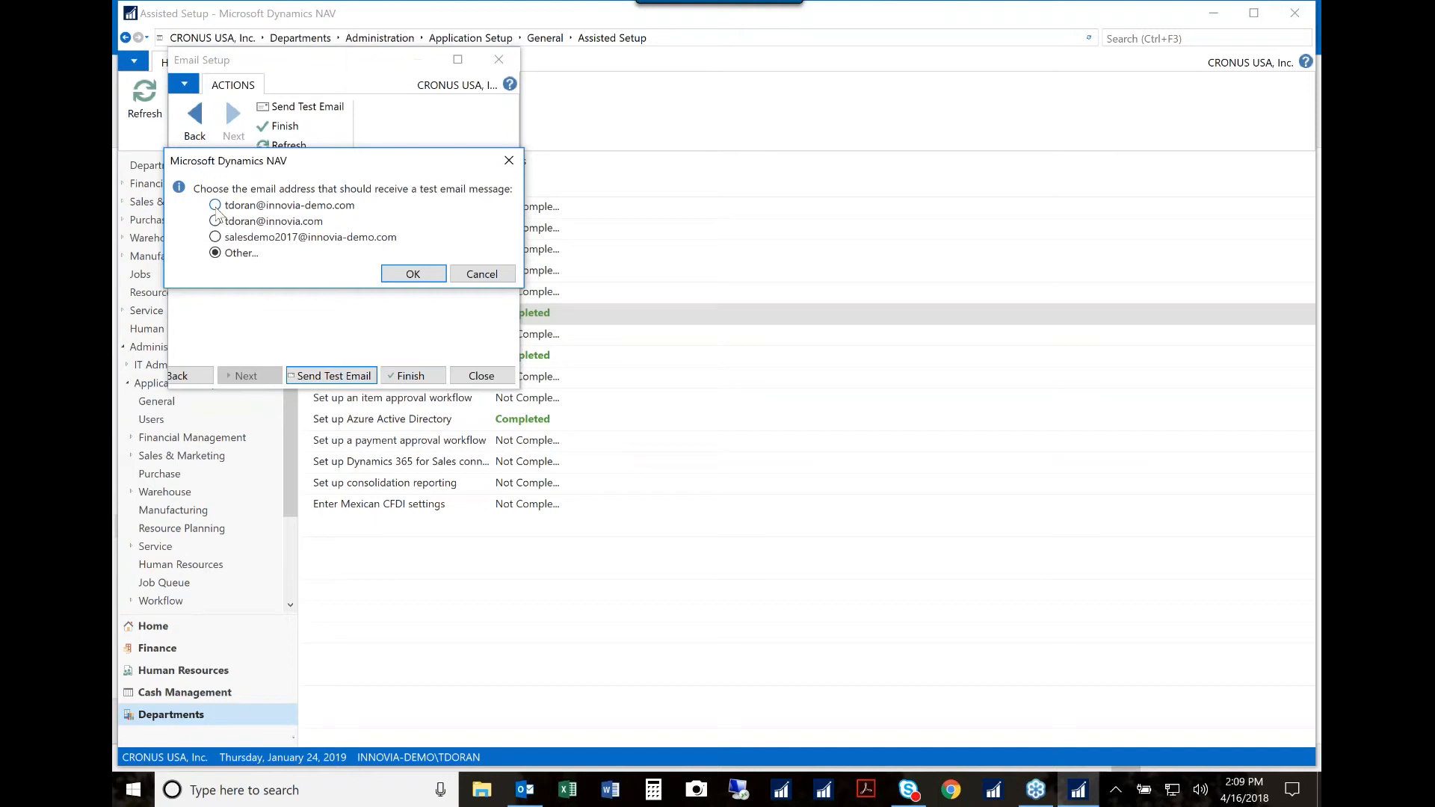
click(215, 206)
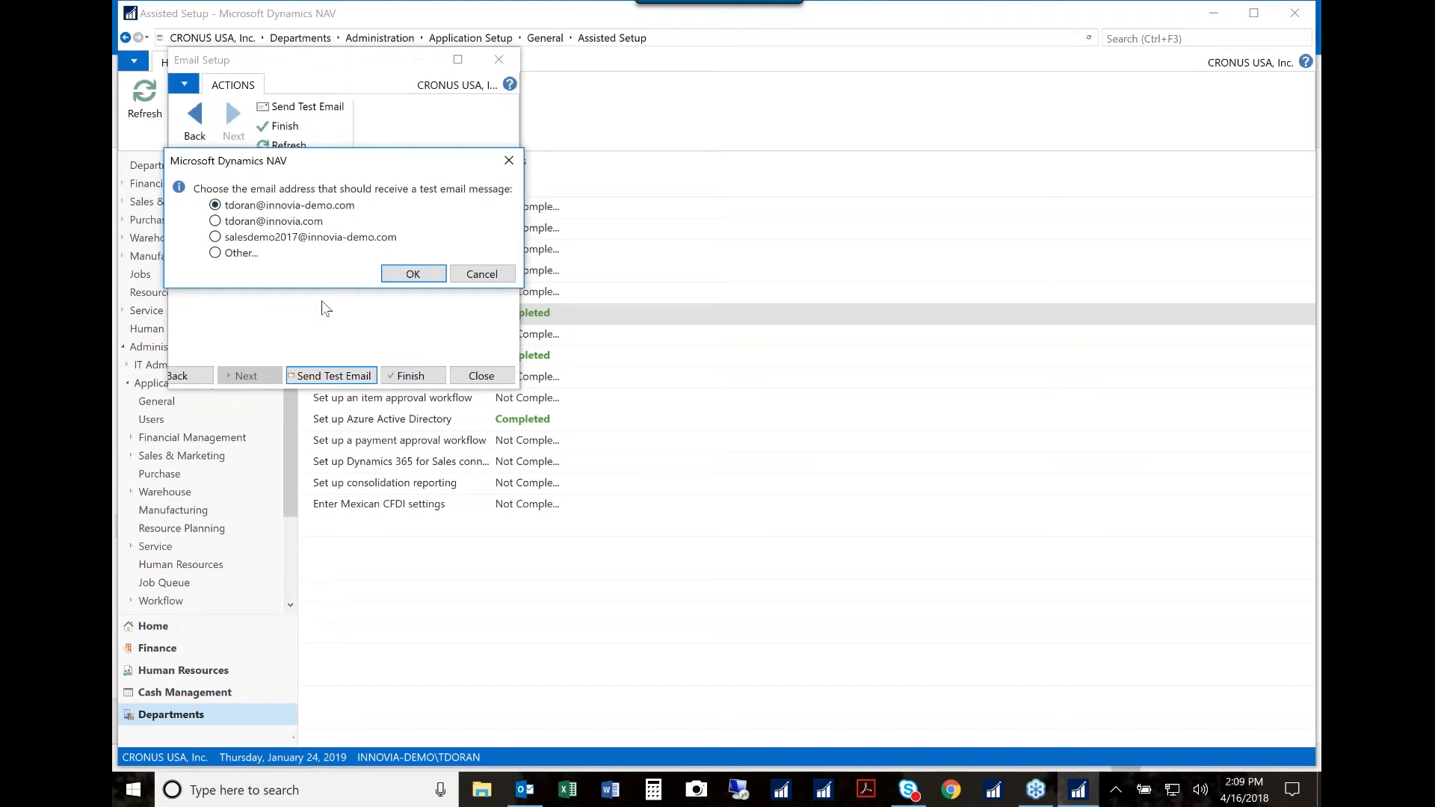
click(405, 275)
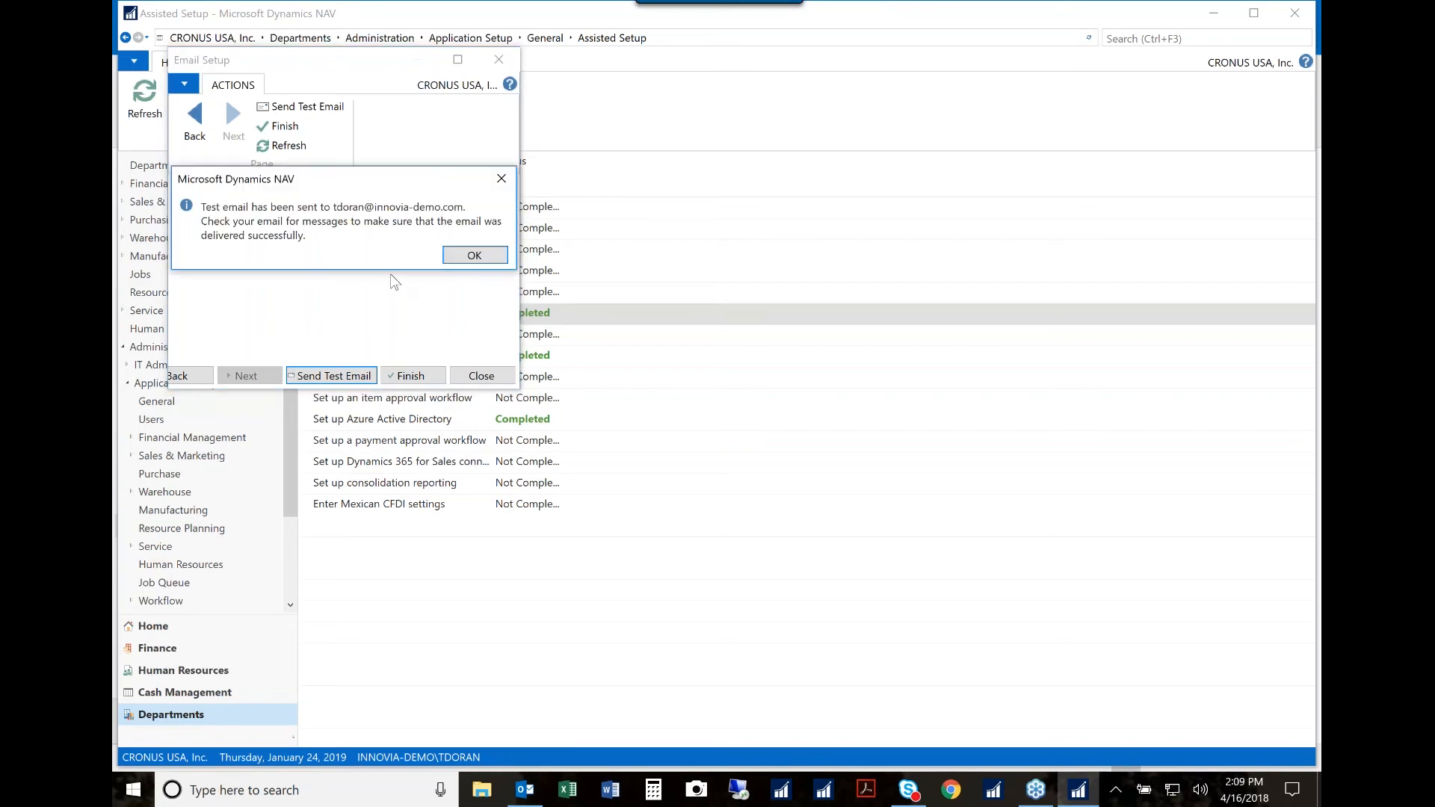
click(474, 255)
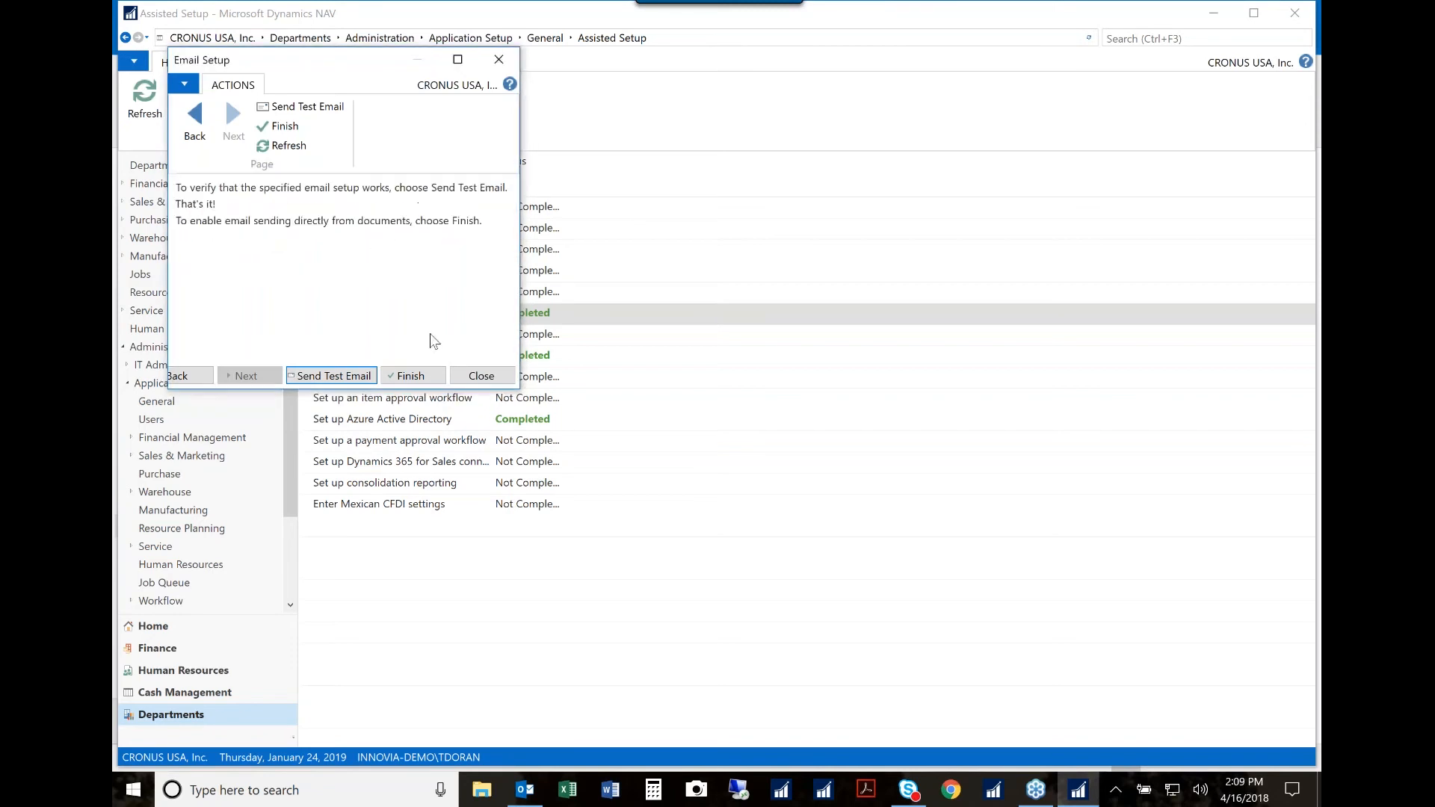
click(413, 375)
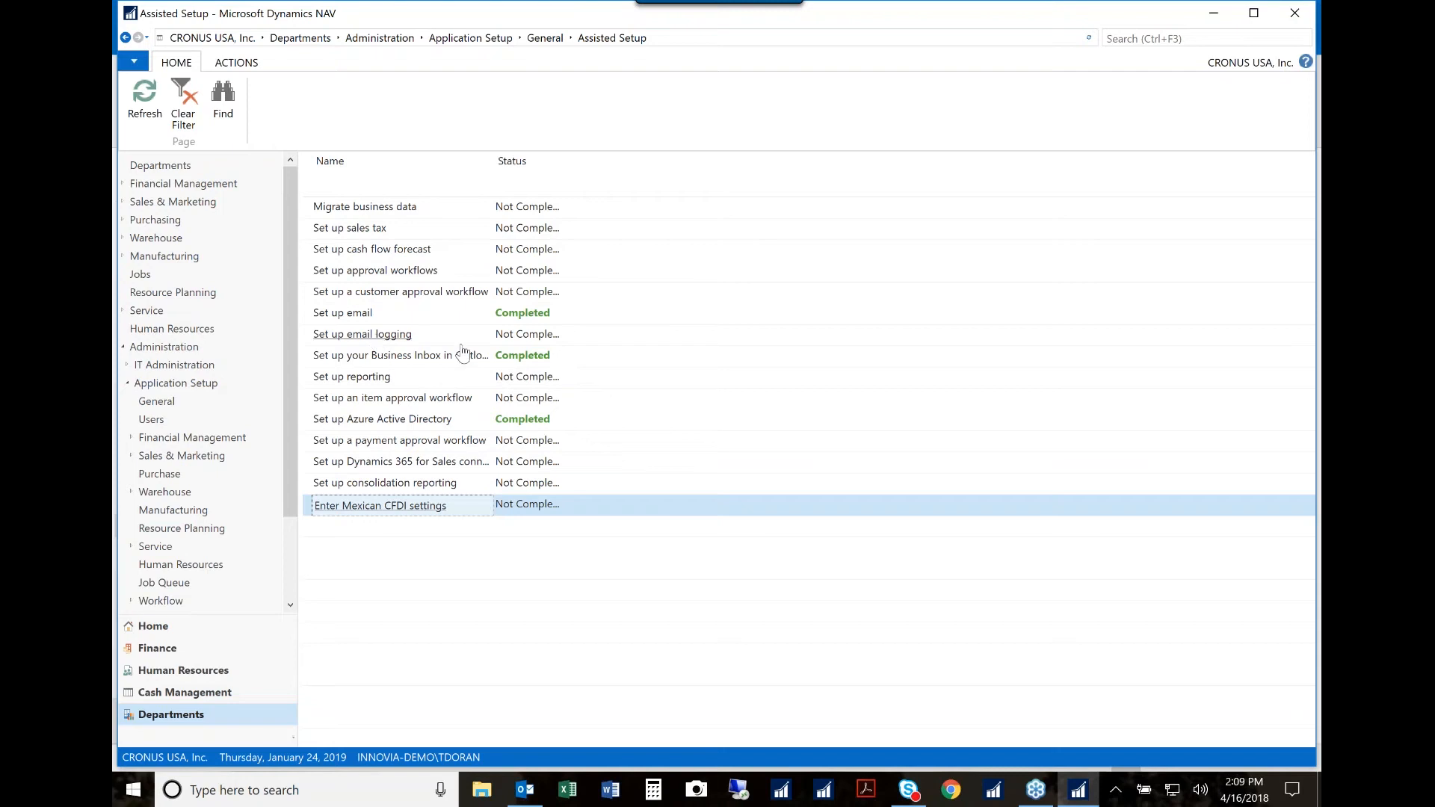
Step: Start the email logging setup, enter the Exchange Online administrator's email and password, and proceed to the public folder settings
click(397, 338)
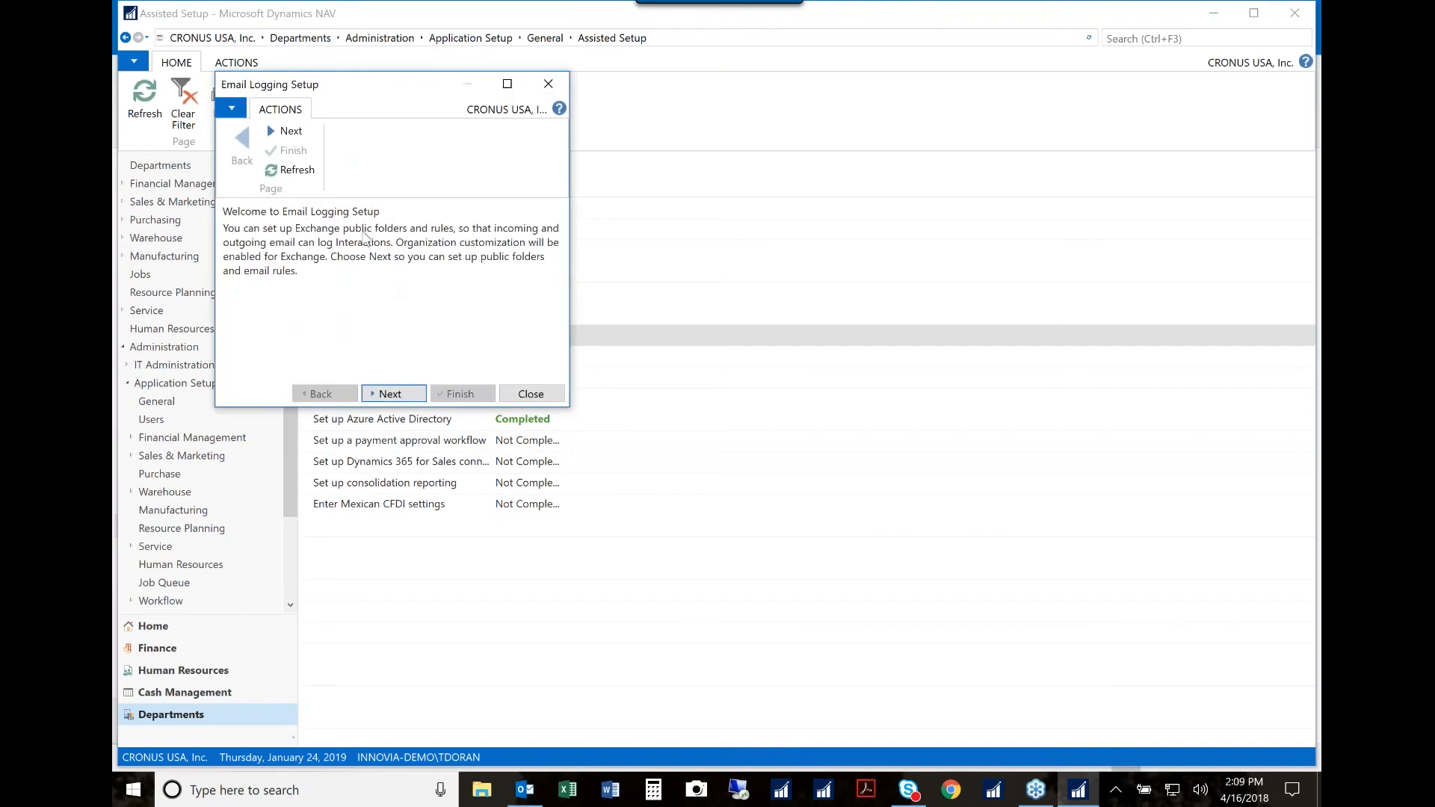
click(395, 395)
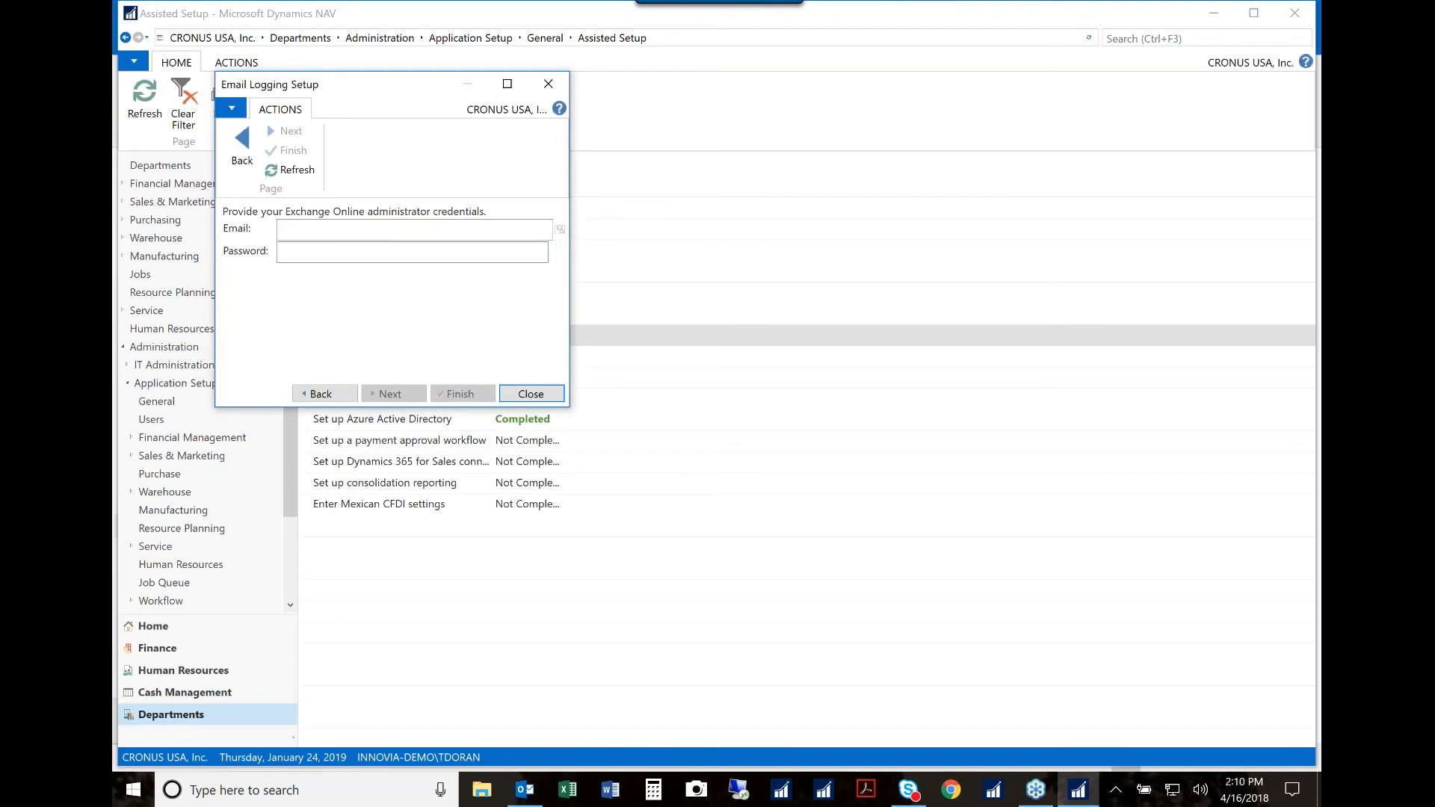
click(346, 239)
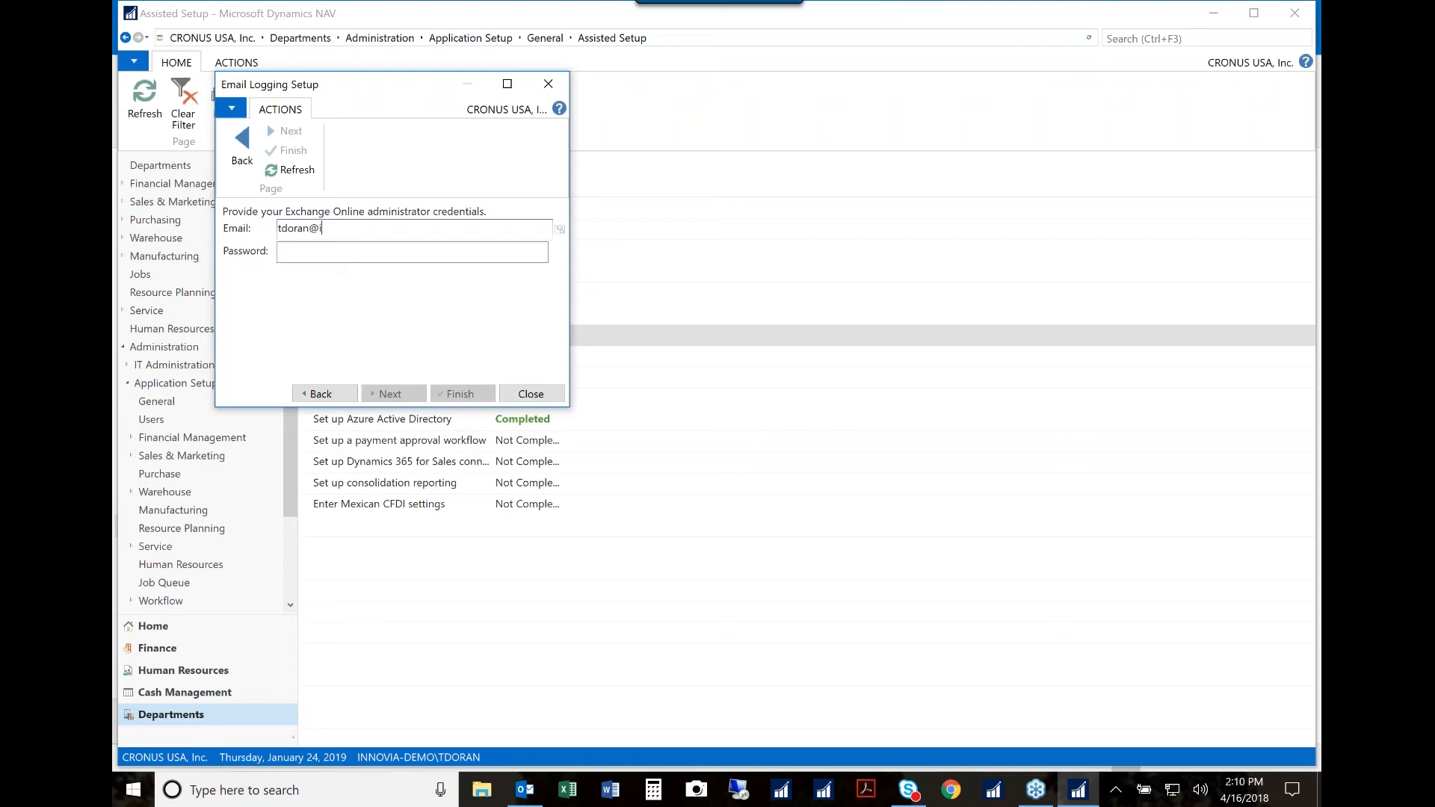
key(Tab)
text(••••••••••)
key(Tab)
click(399, 395)
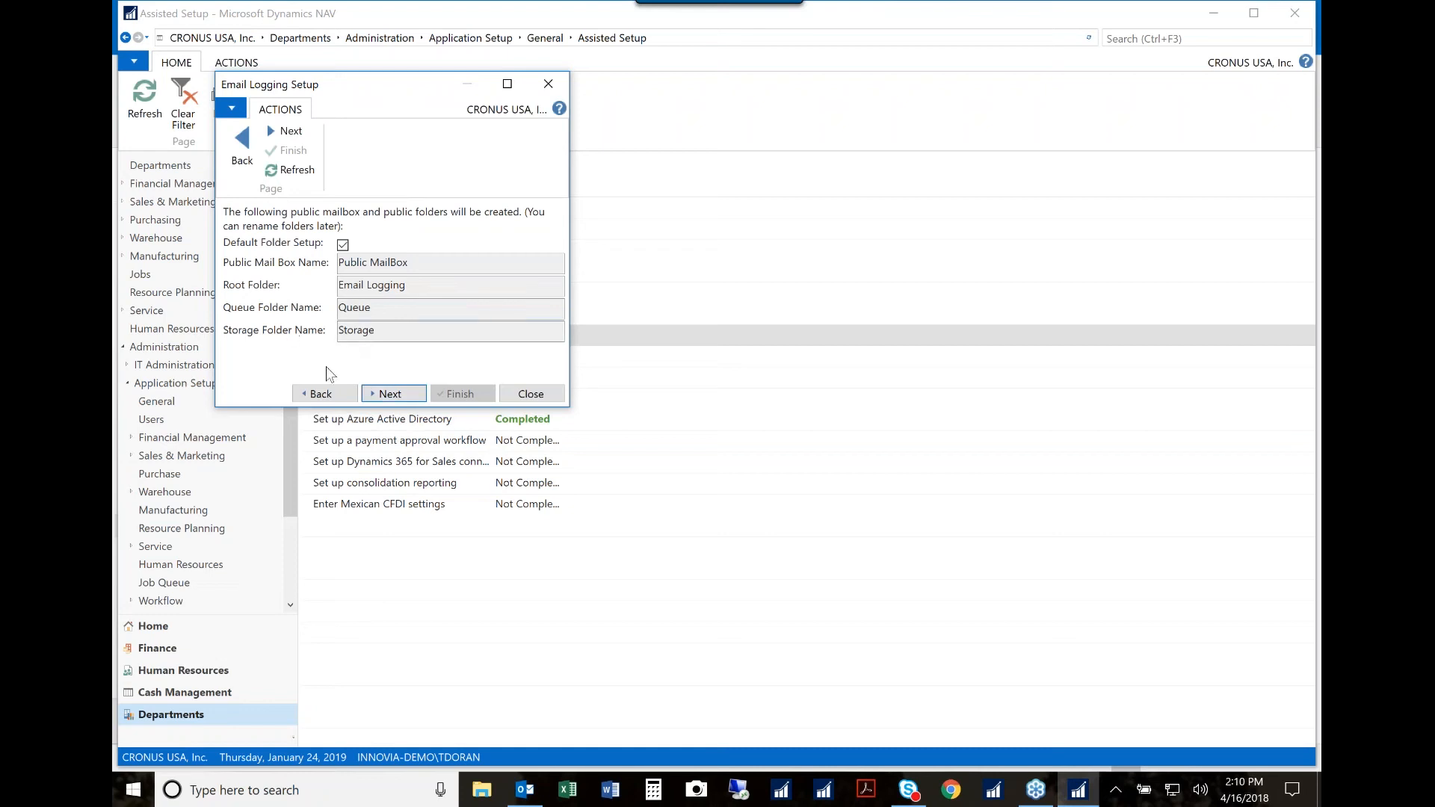
Step: Exit the email logging setup without finishing it
click(555, 78)
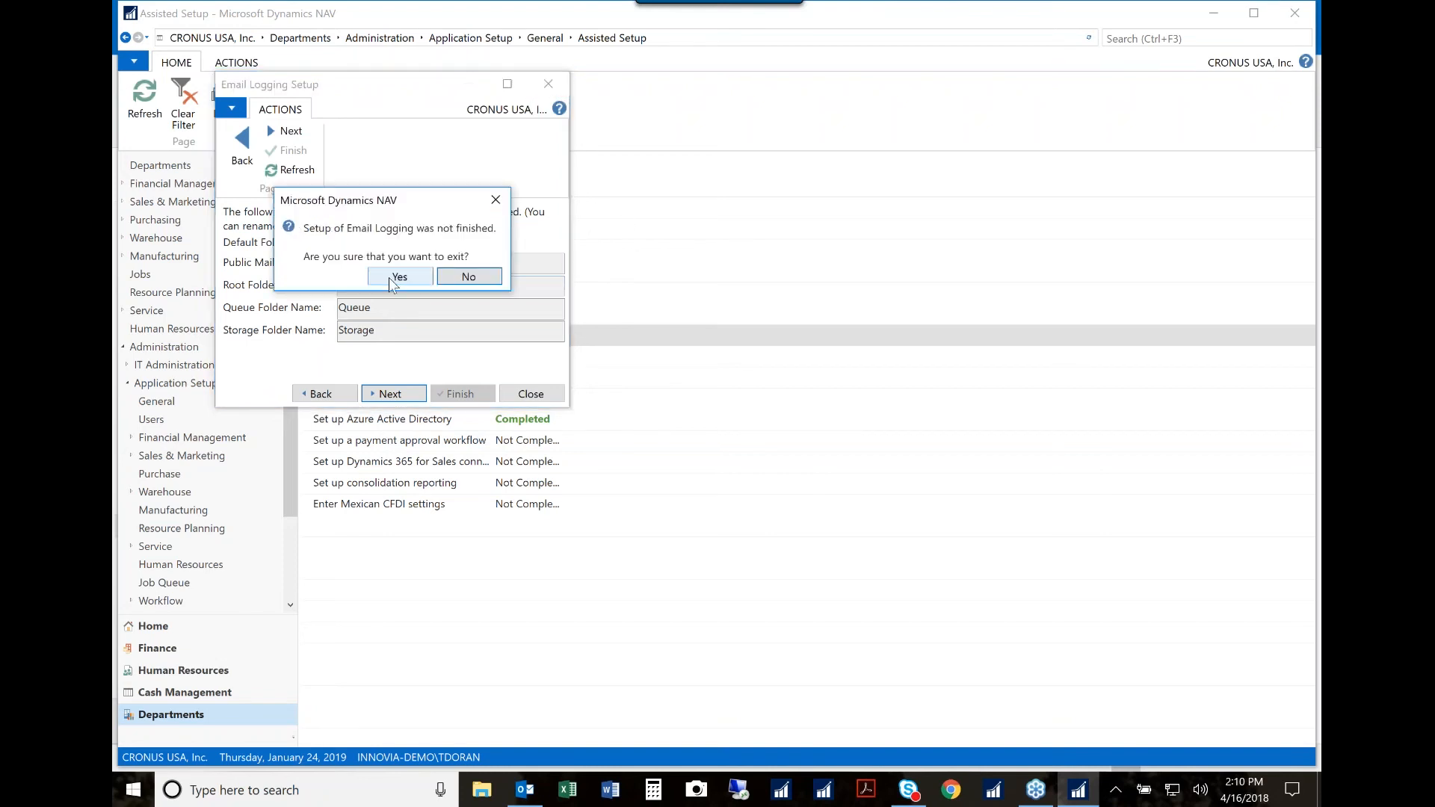
click(388, 276)
click(651, 499)
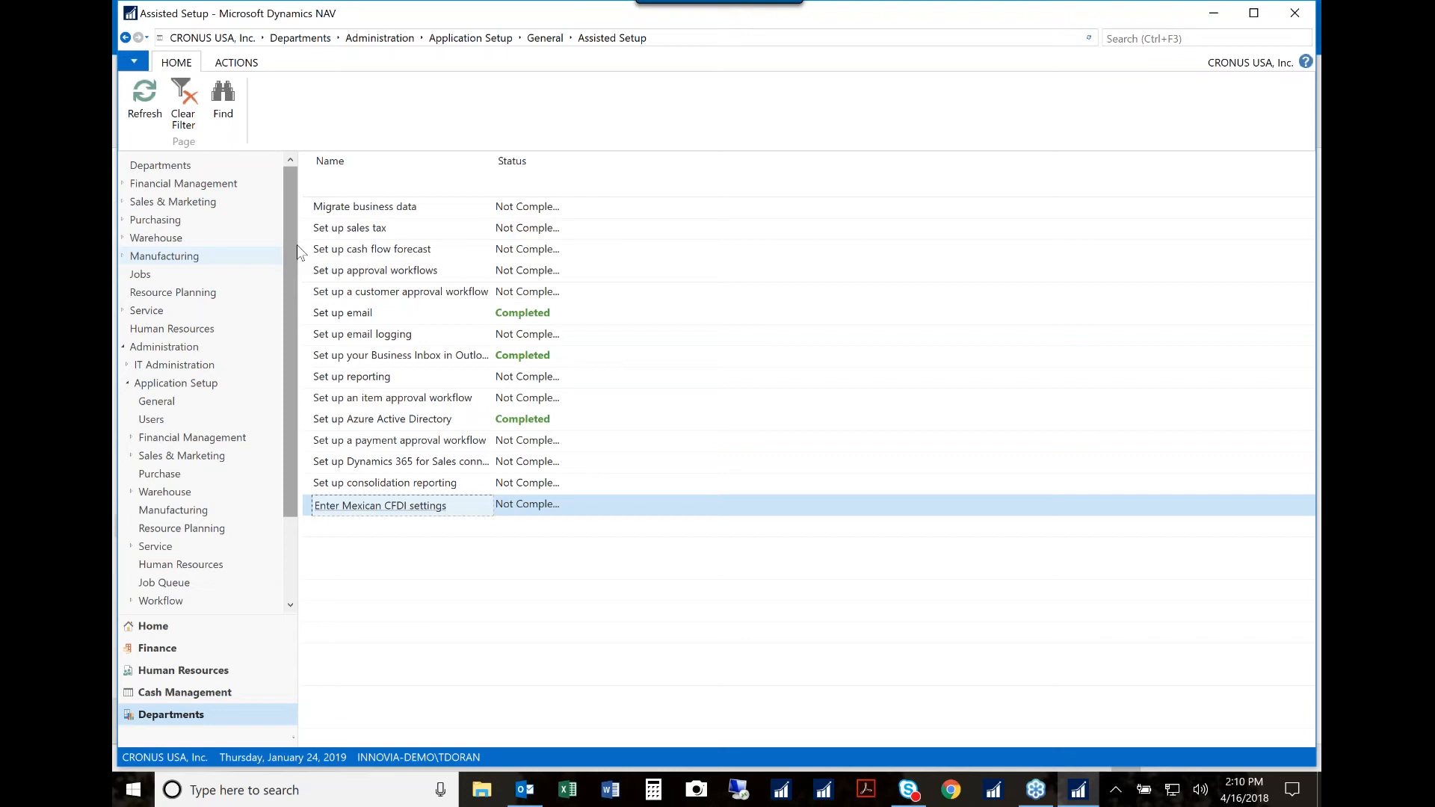
Step: Open the contacts list and filter it by name using the contact's first name
click(158, 630)
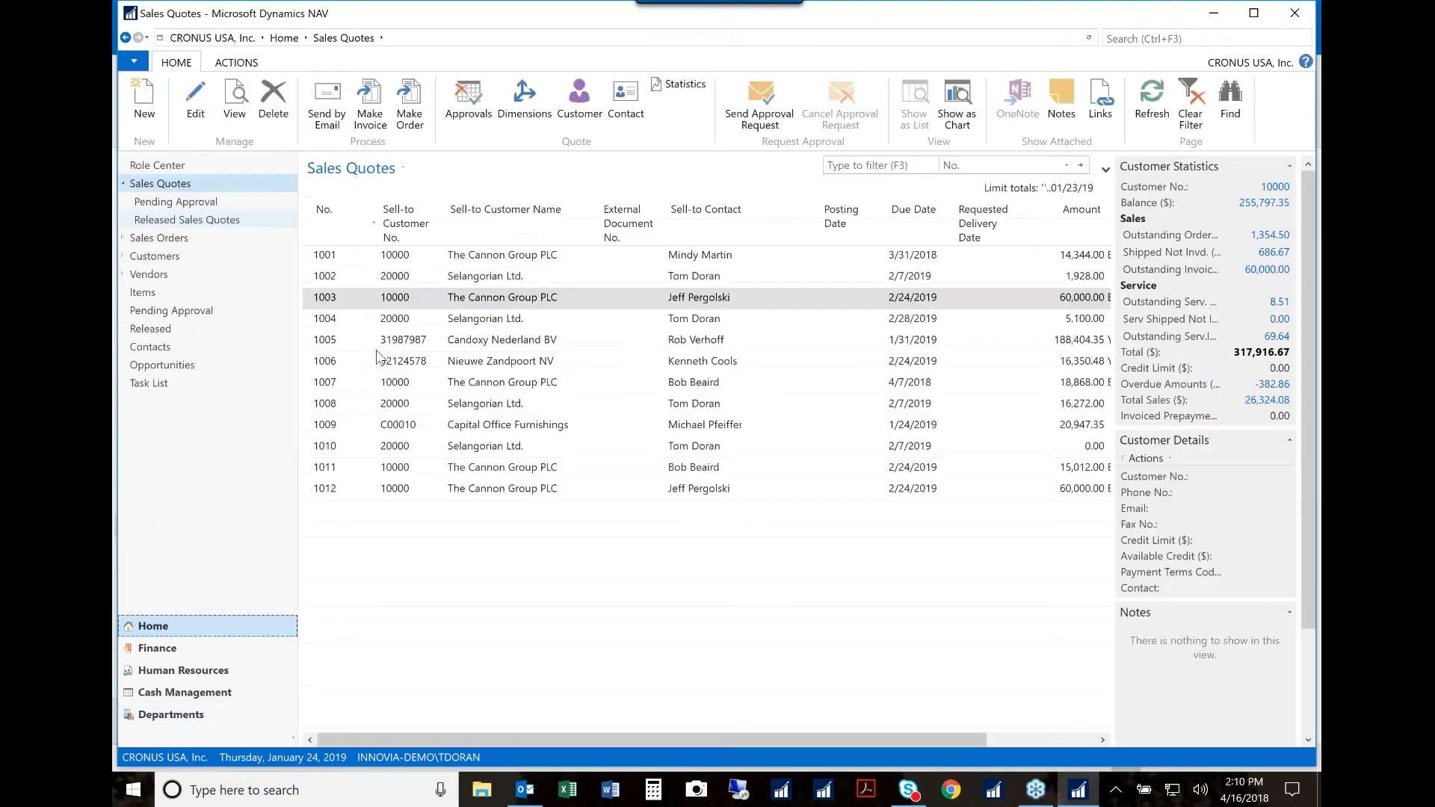
click(153, 348)
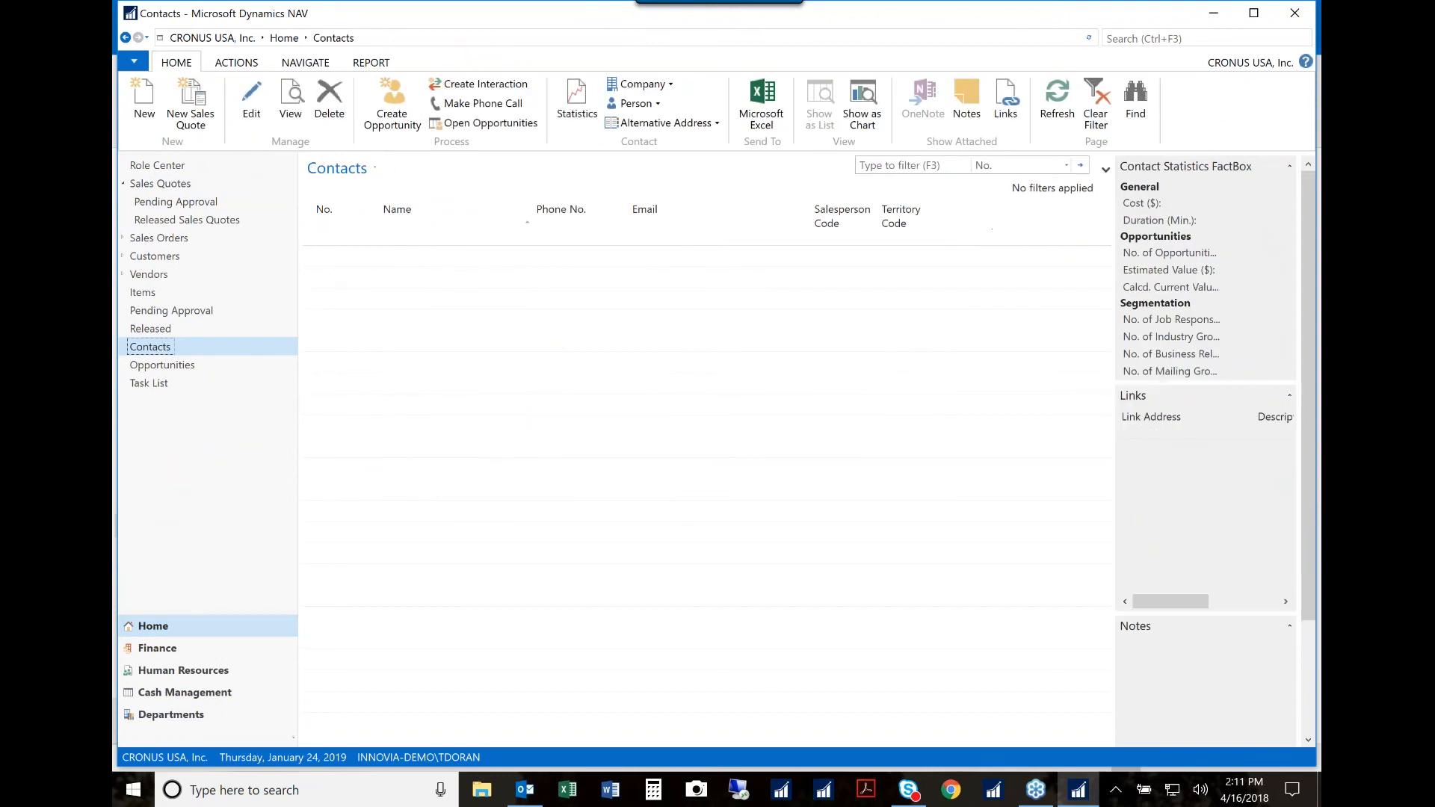
click(917, 166)
text(Mindy)
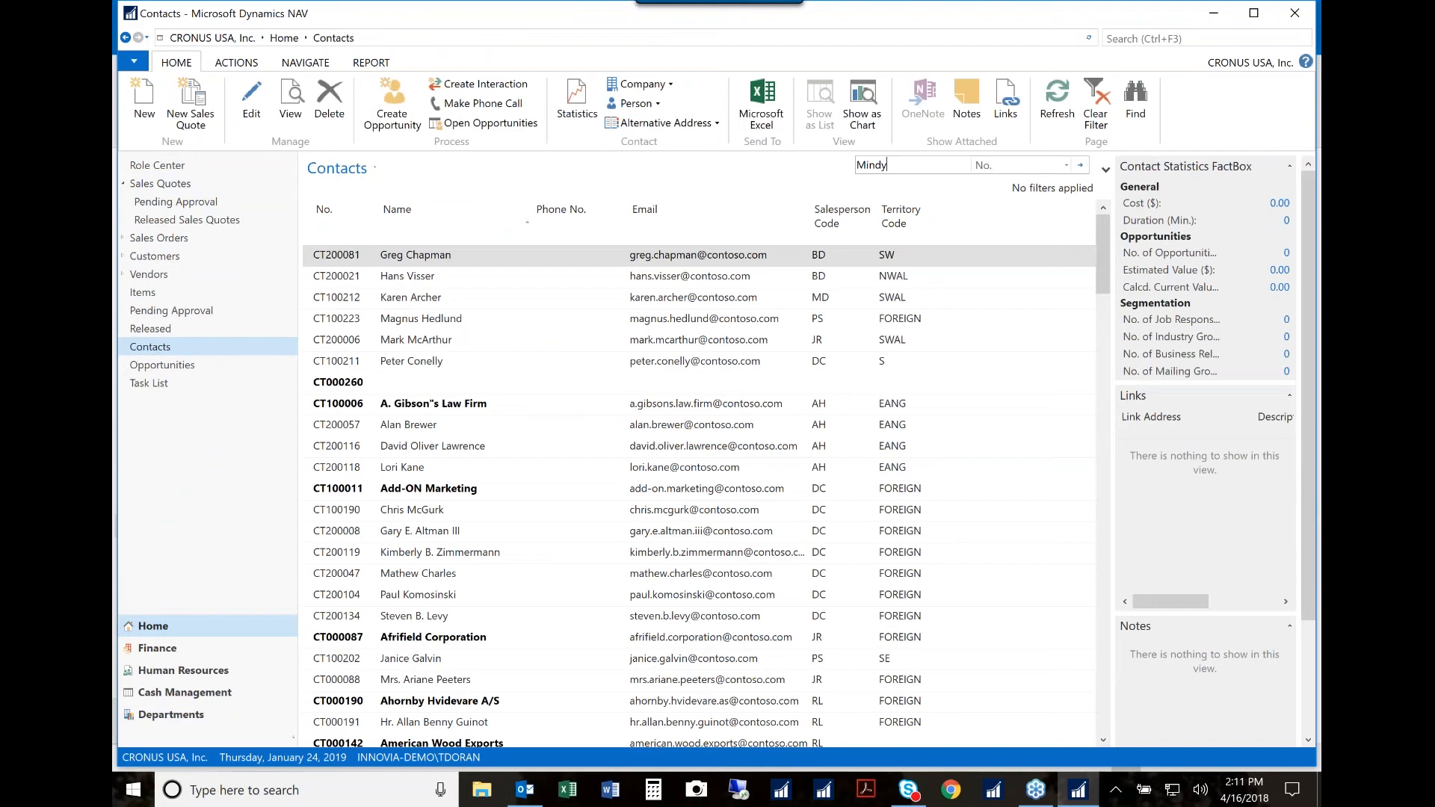
key(Return)
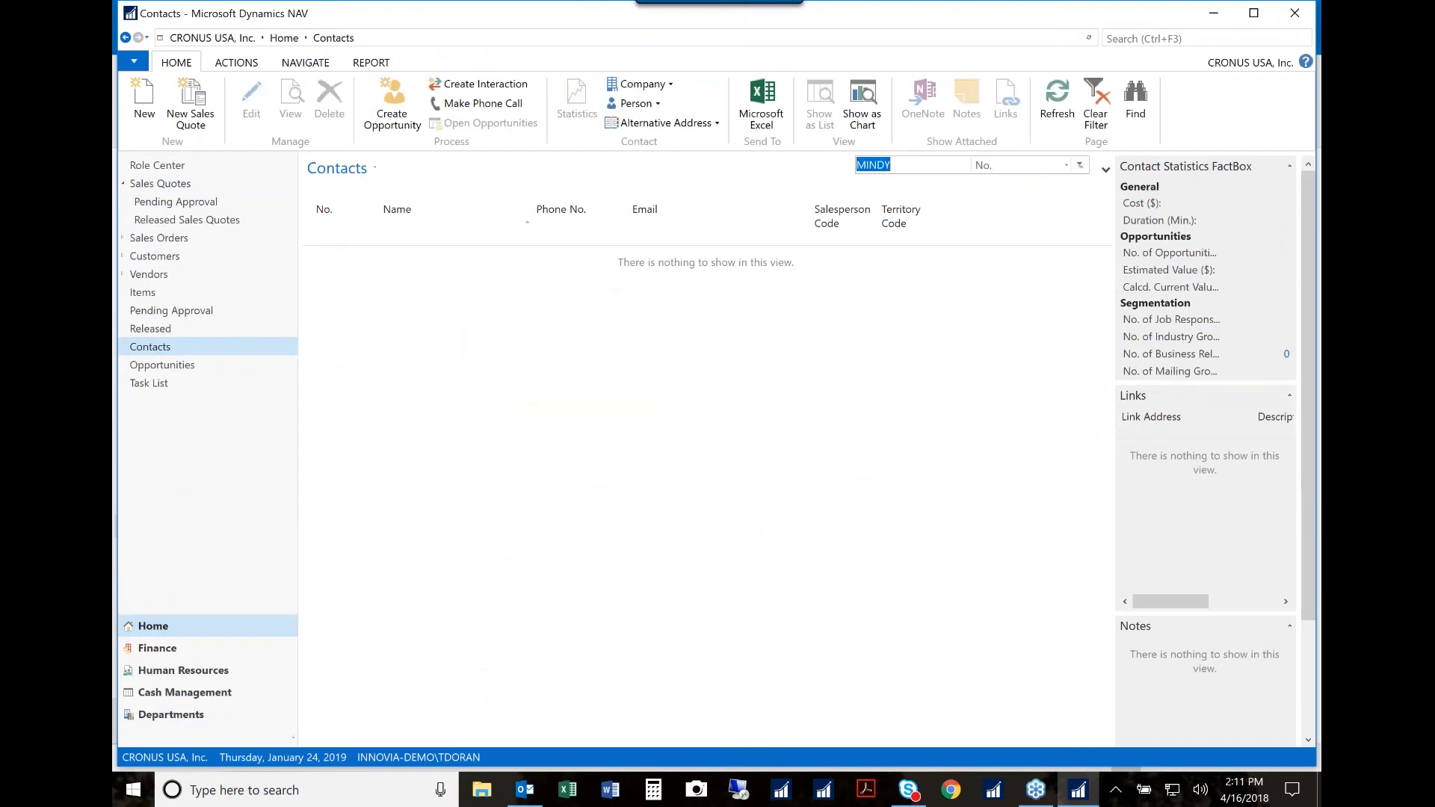
click(1003, 199)
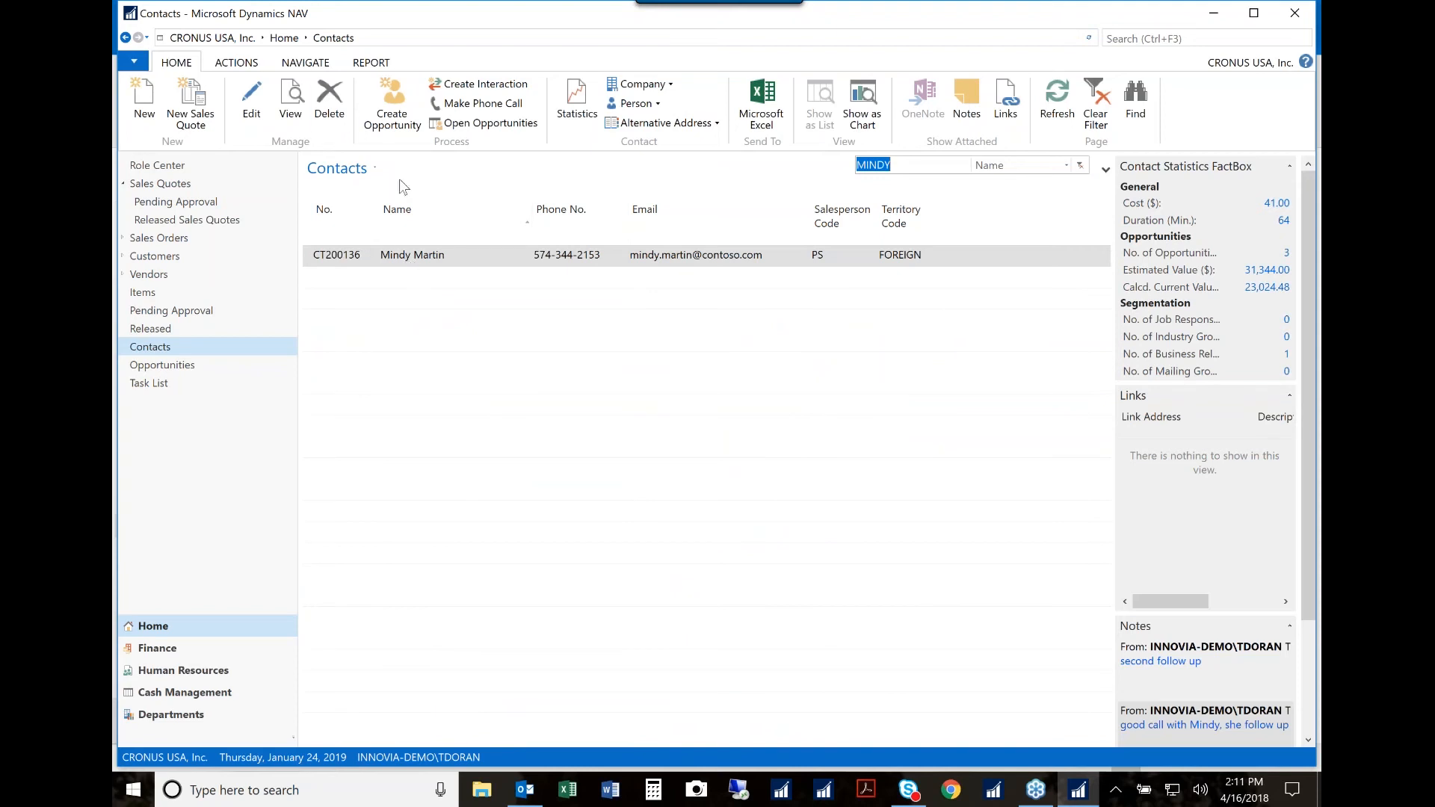
Step: Review the filtered contact's interaction log entries and close the log
click(303, 65)
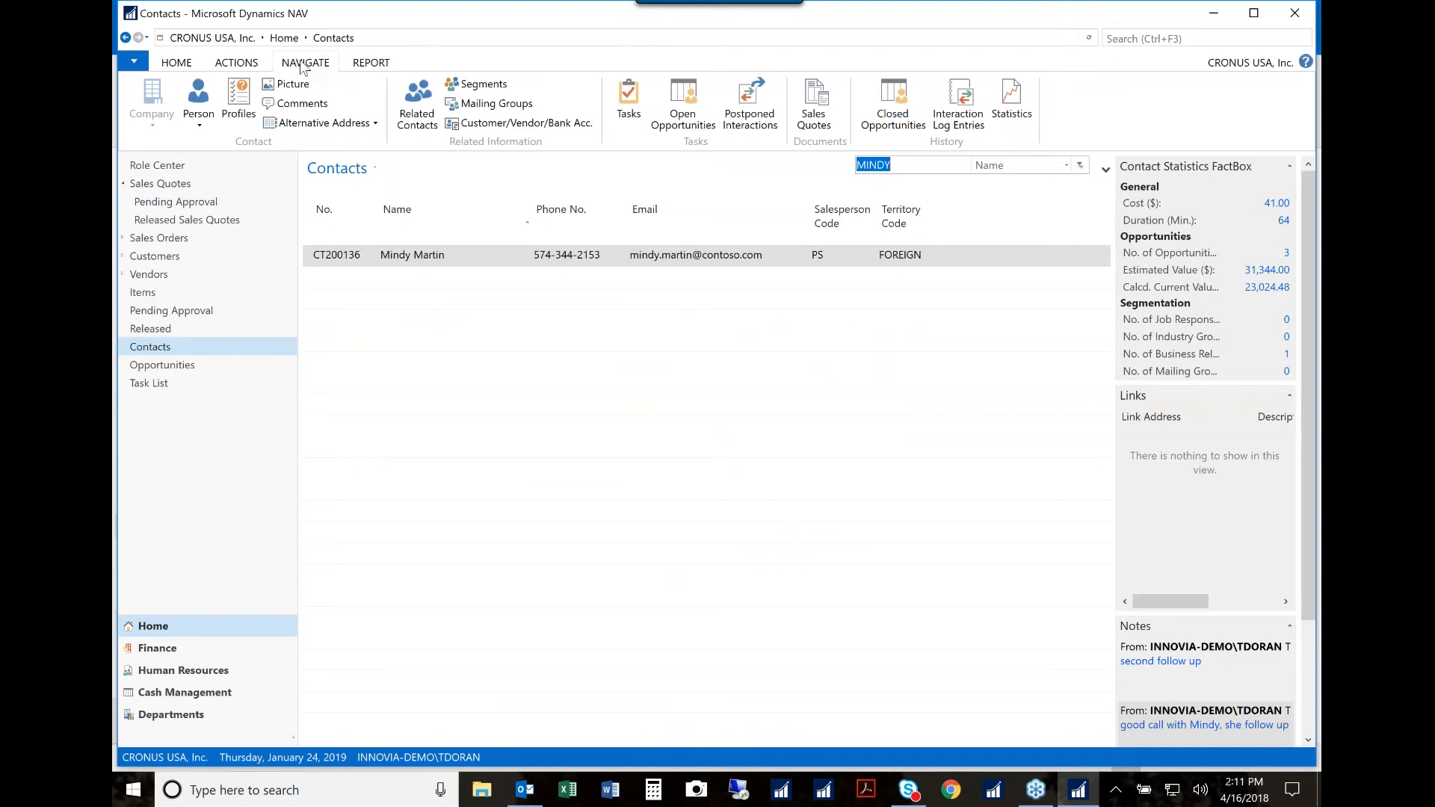
click(985, 120)
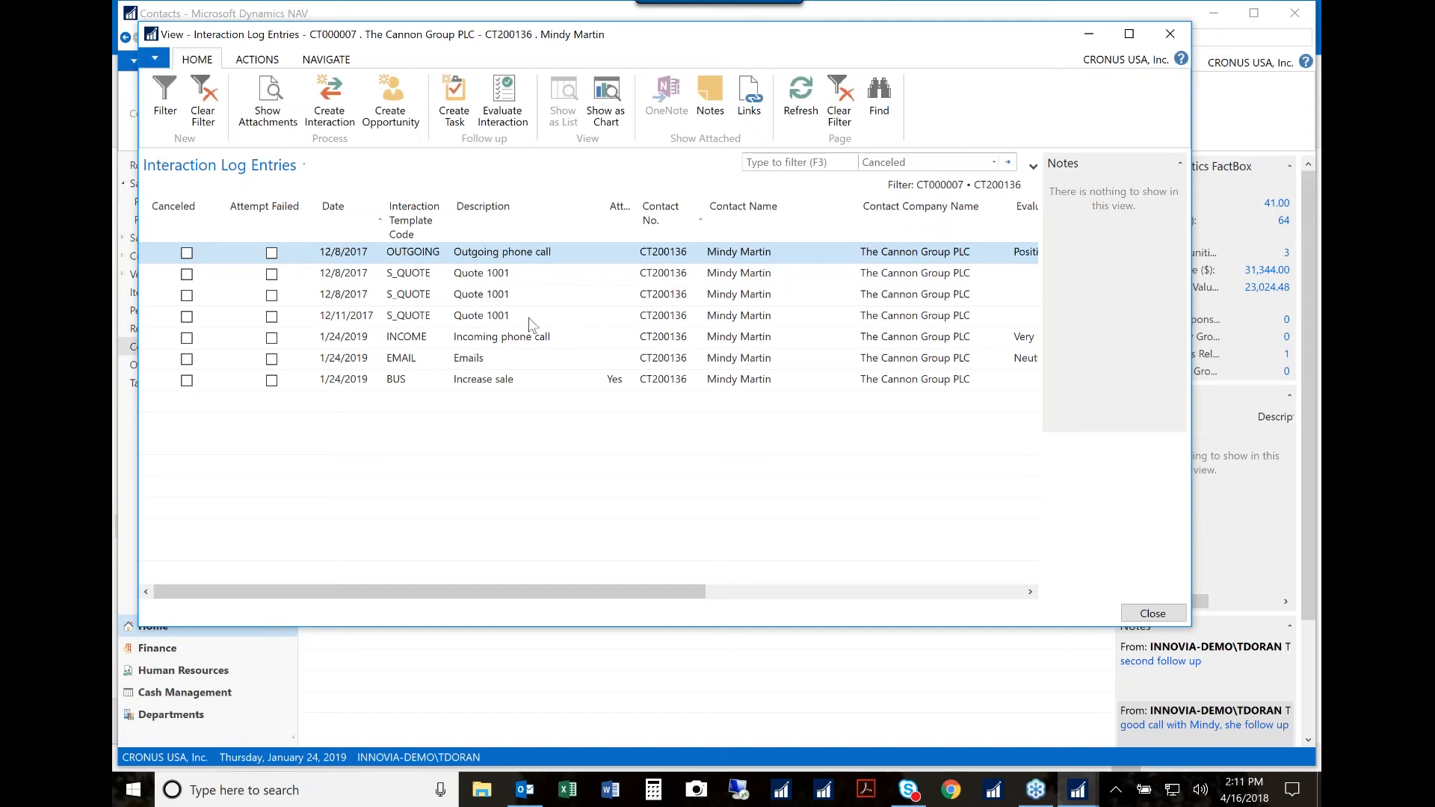
click(1171, 34)
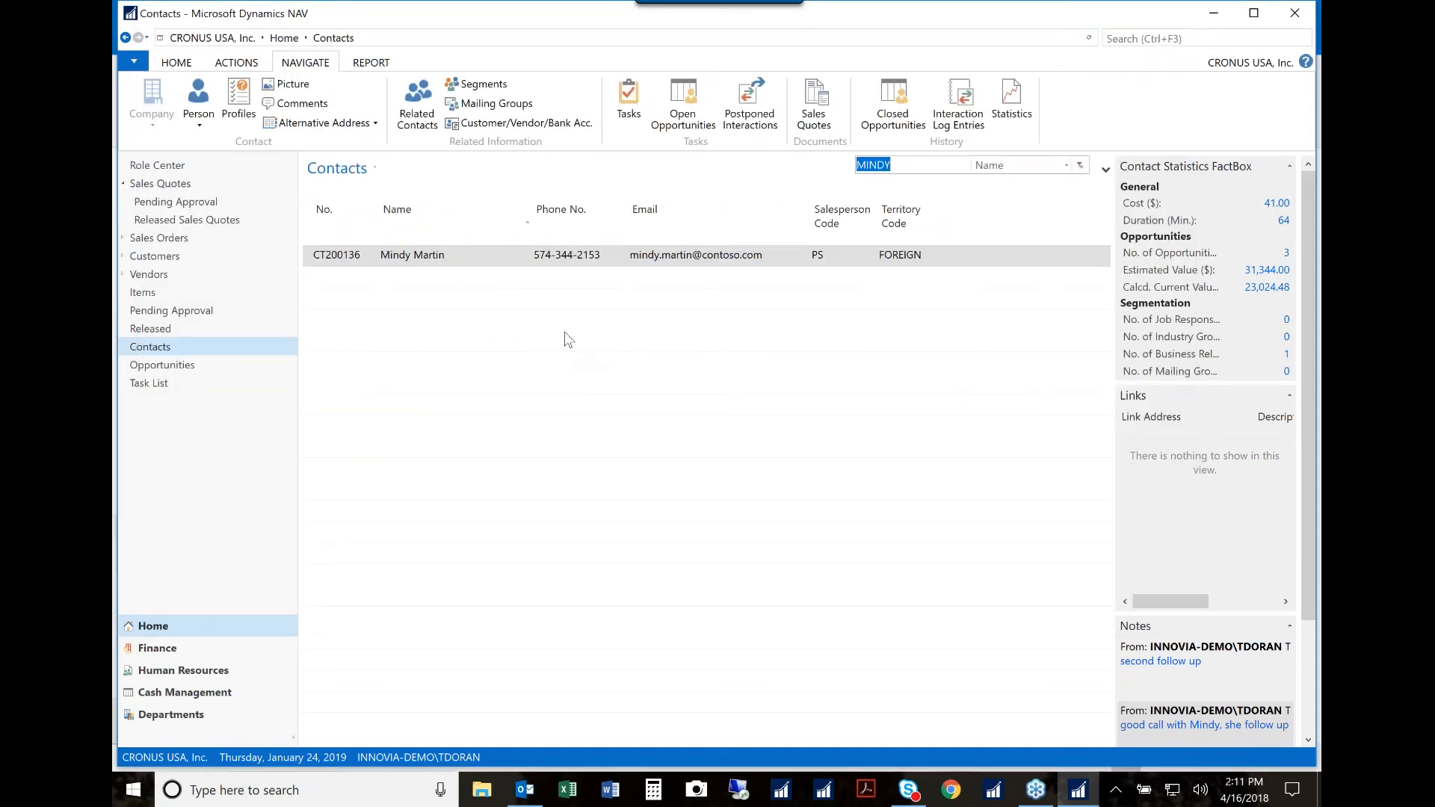
Step: View the filtered contact's card and return to the contacts list
click(465, 262)
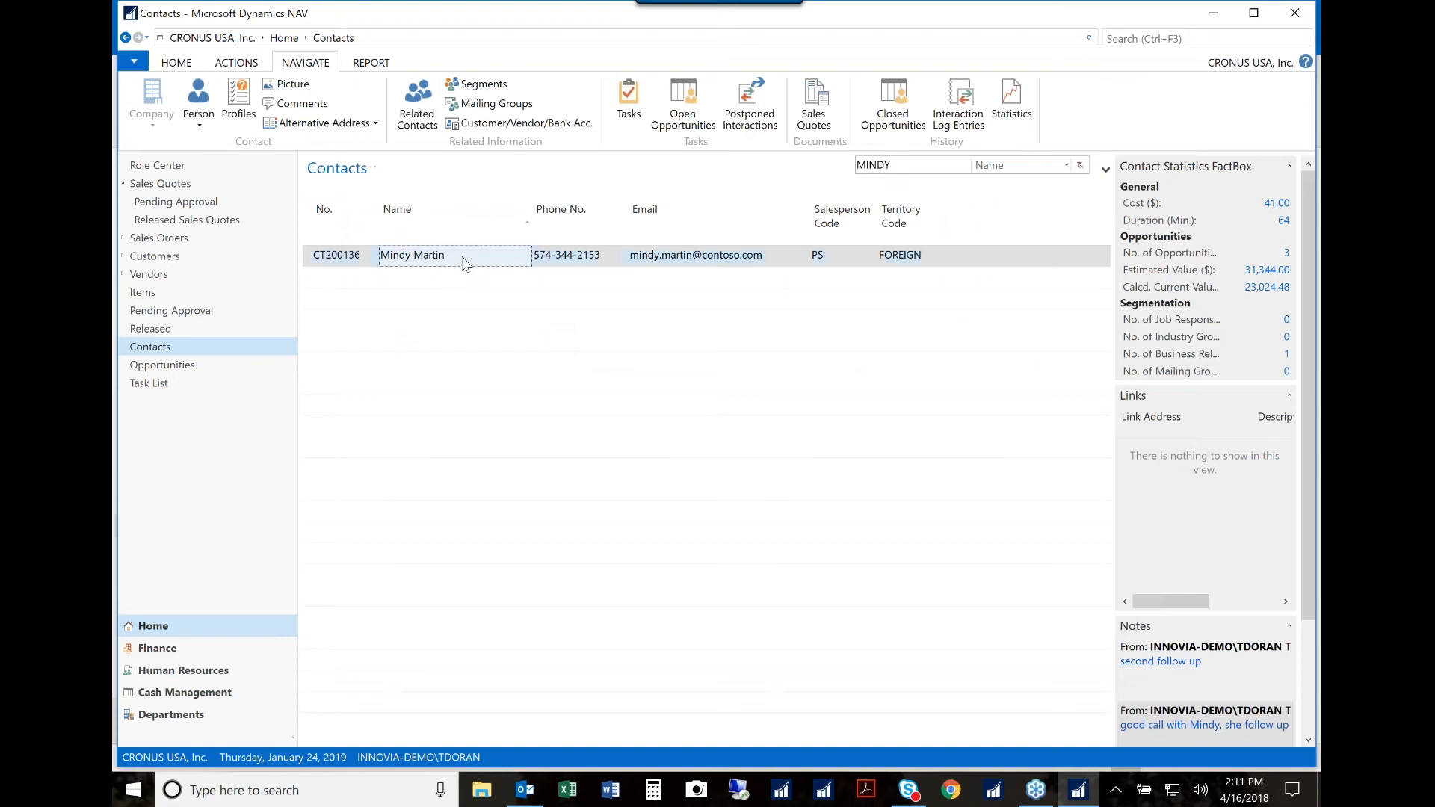
double_click(465, 262)
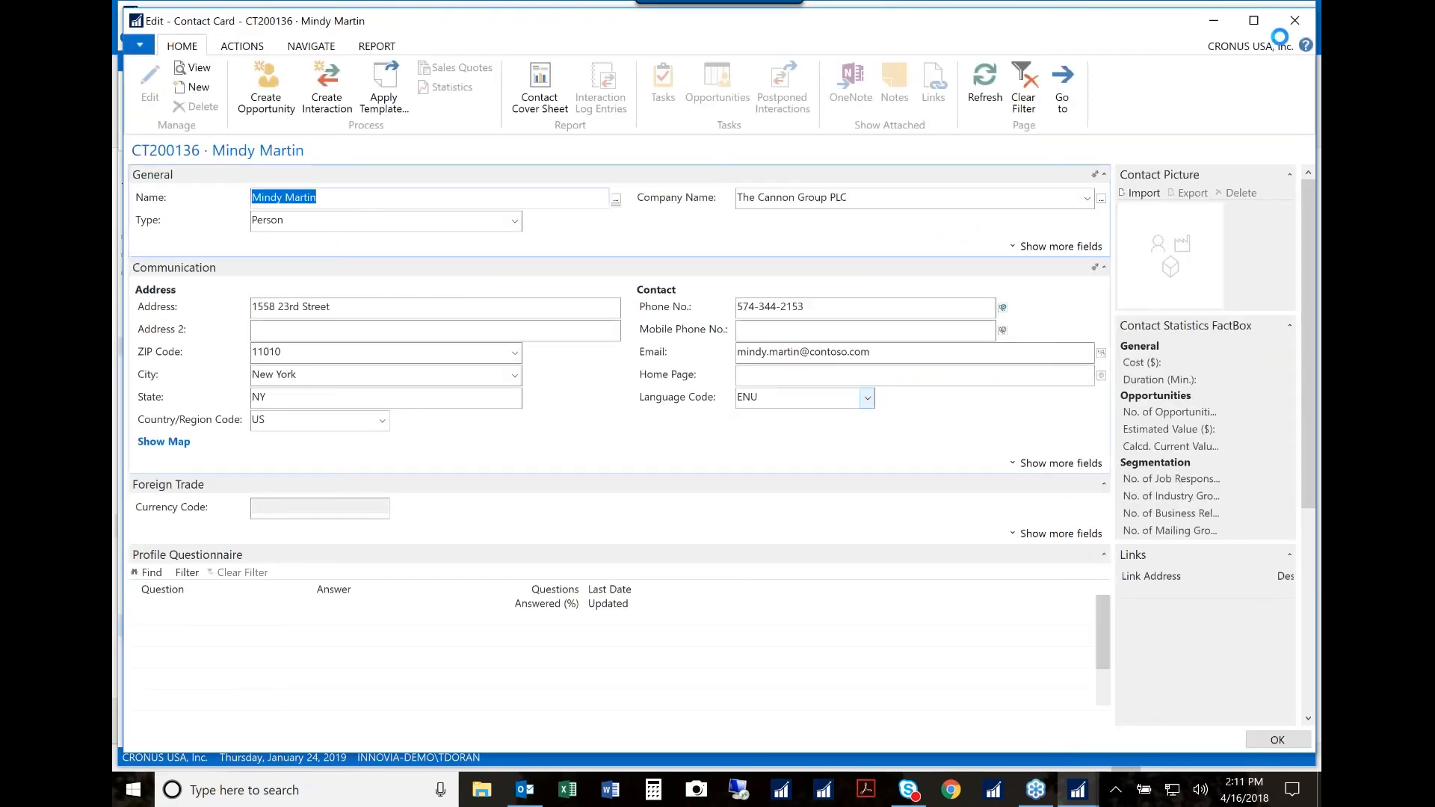
key(Escape)
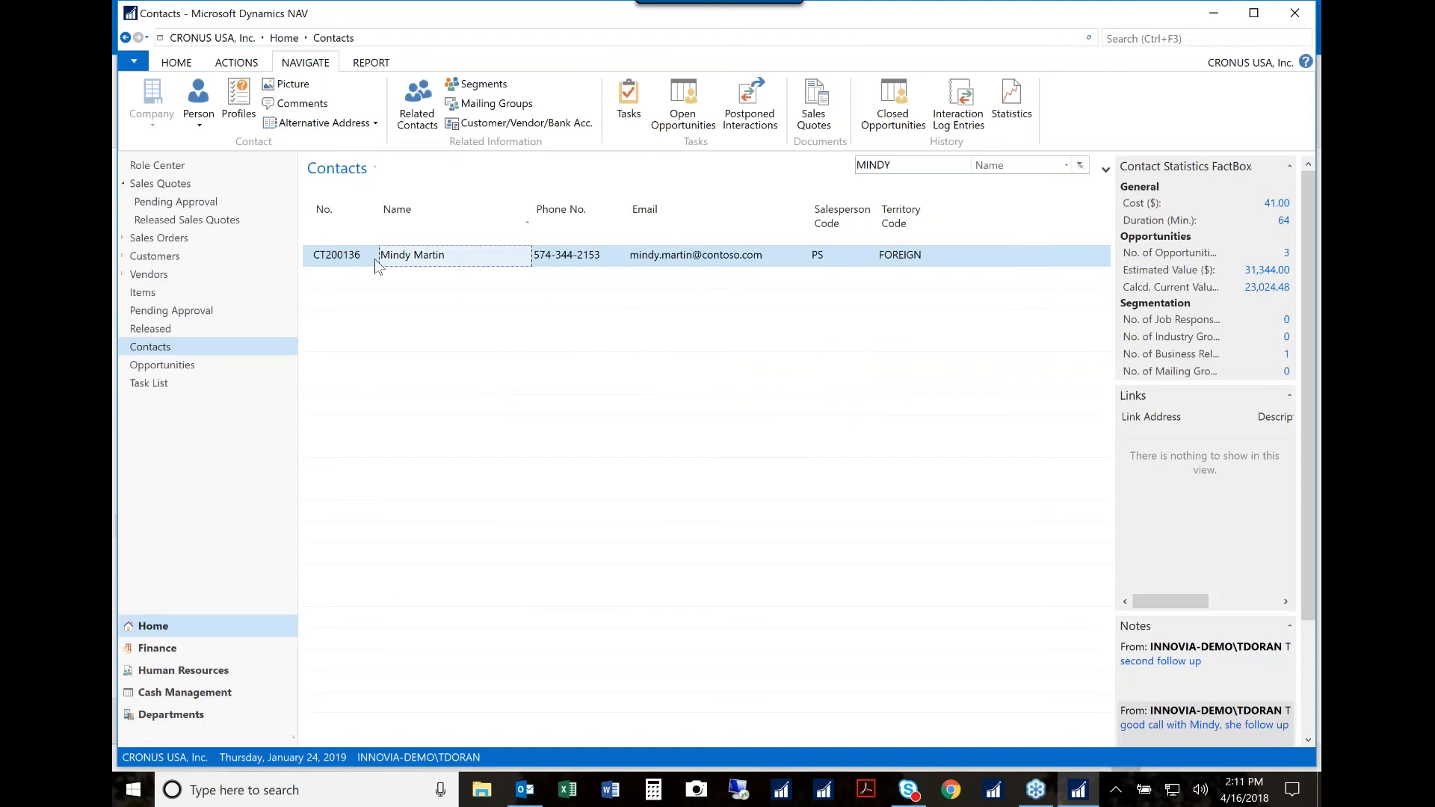
Step: Start an email to the contact from their listed email address and discard the draft
click(657, 263)
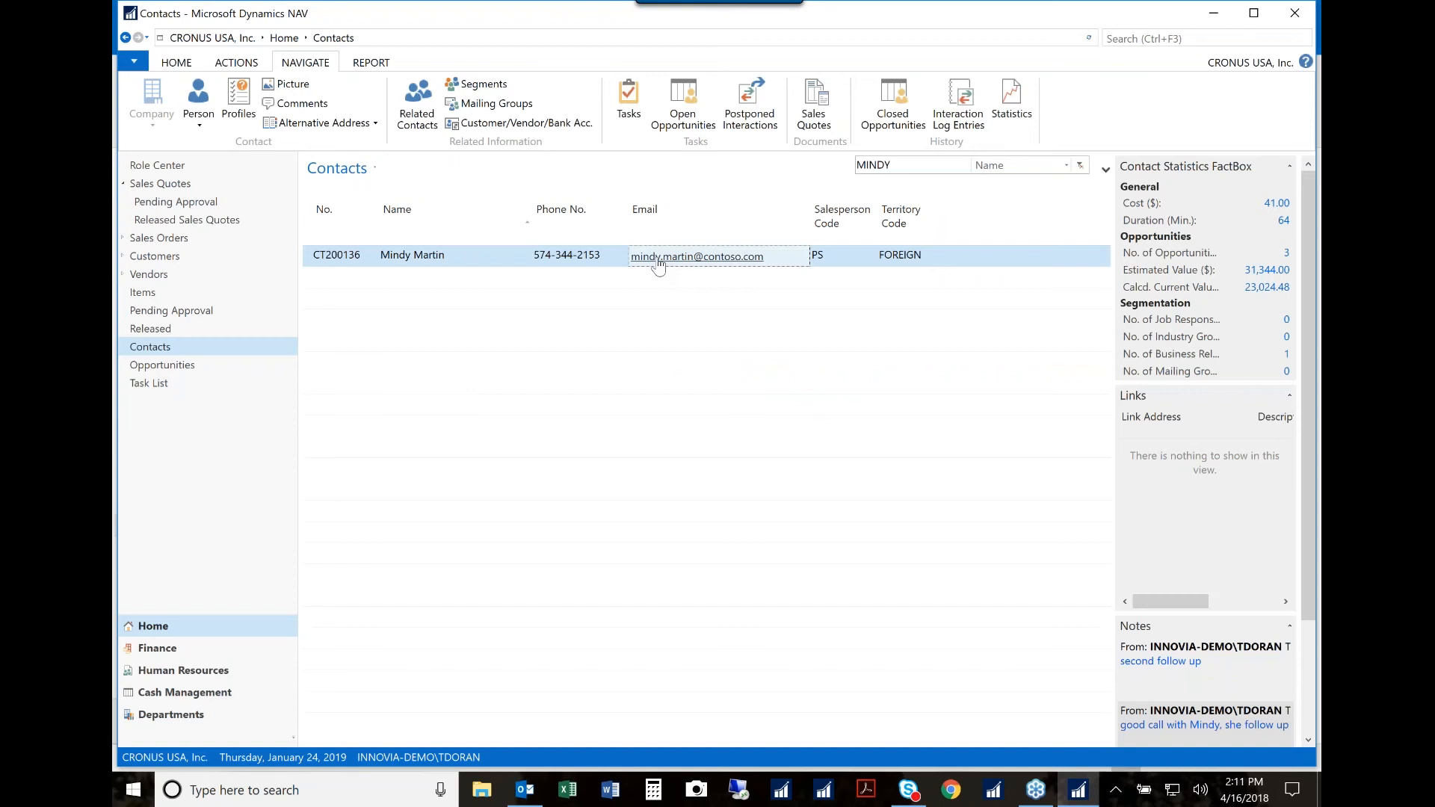
click(657, 261)
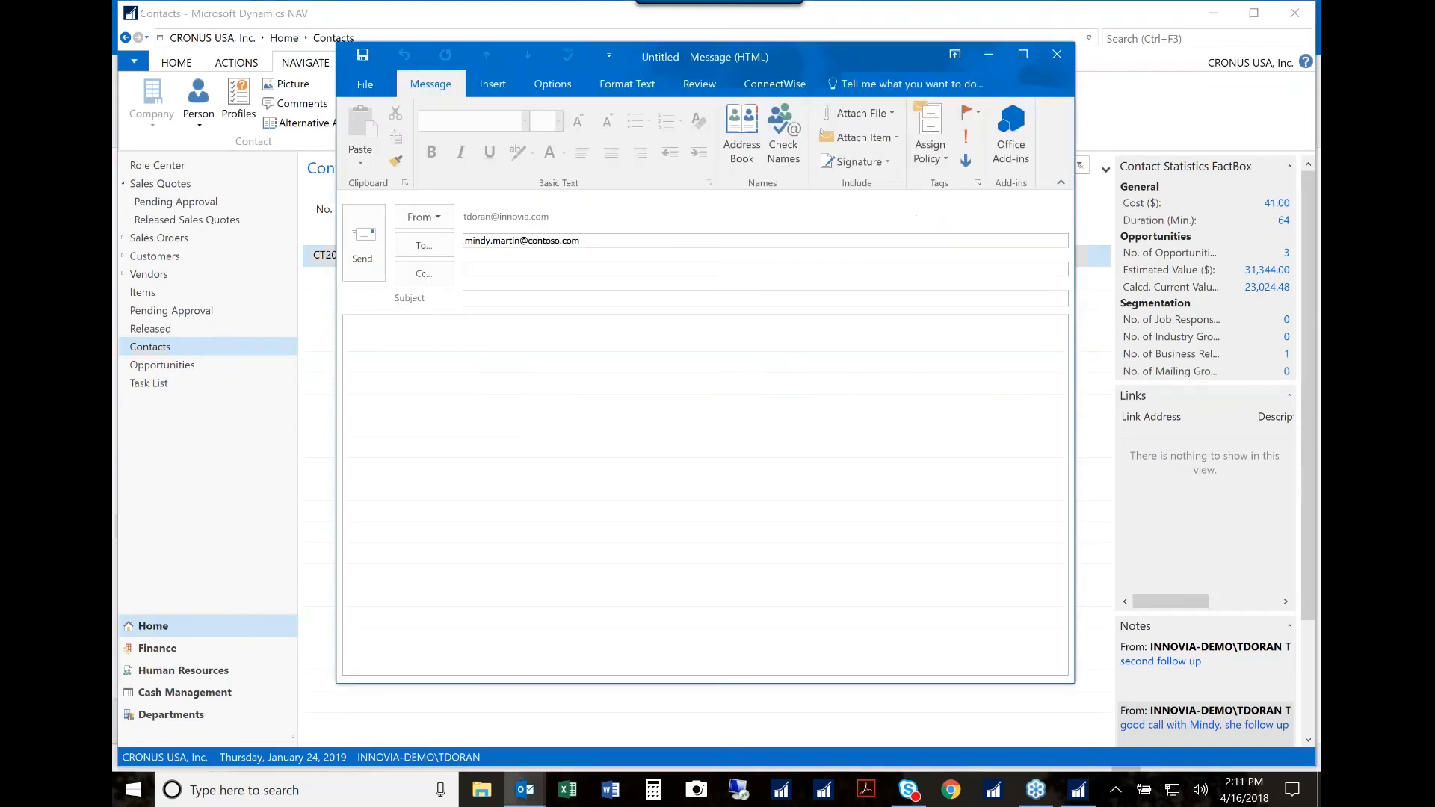
click(1057, 55)
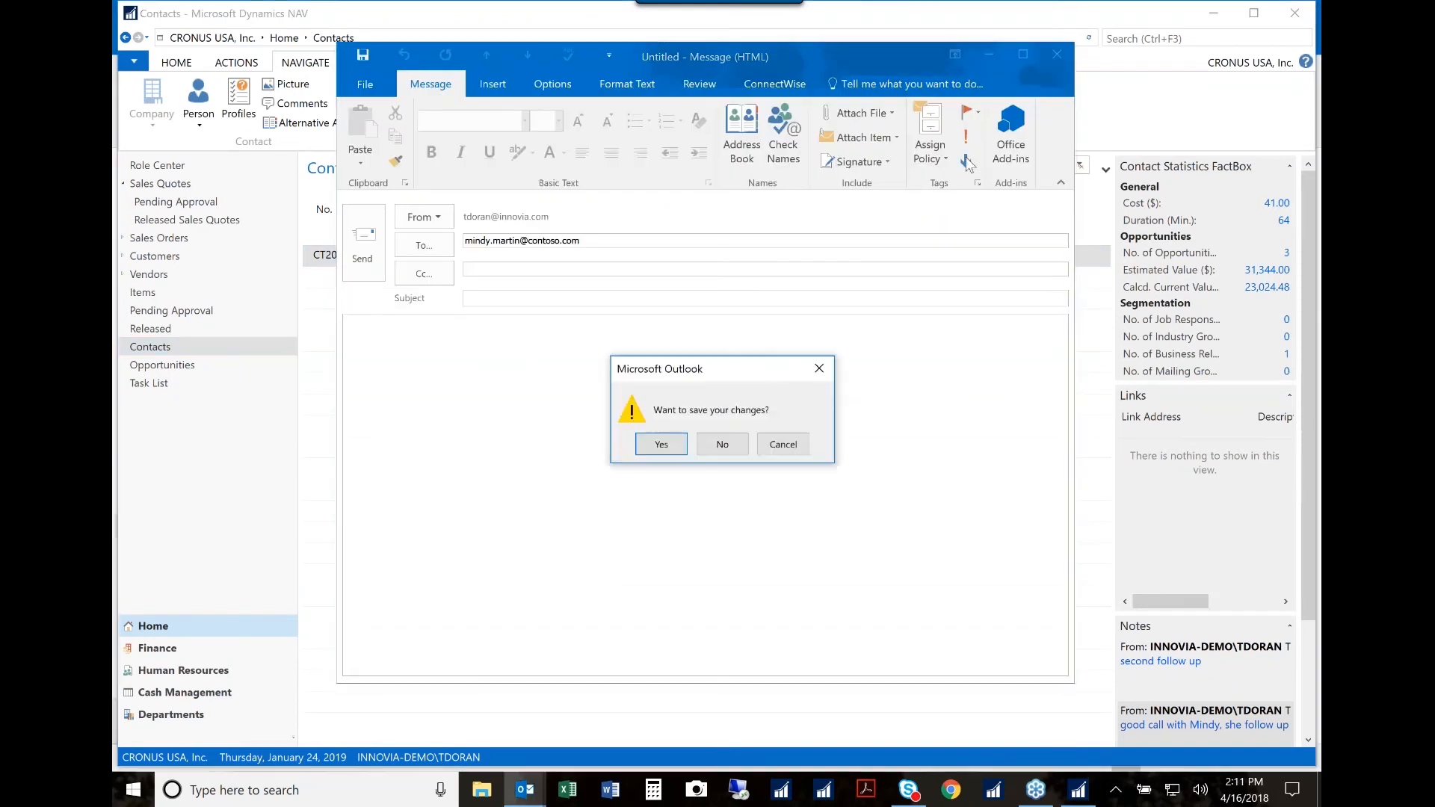
click(734, 451)
Step: Bring up Skype for Business calling from the contact's phone number, and dismiss it without placing the call
click(575, 259)
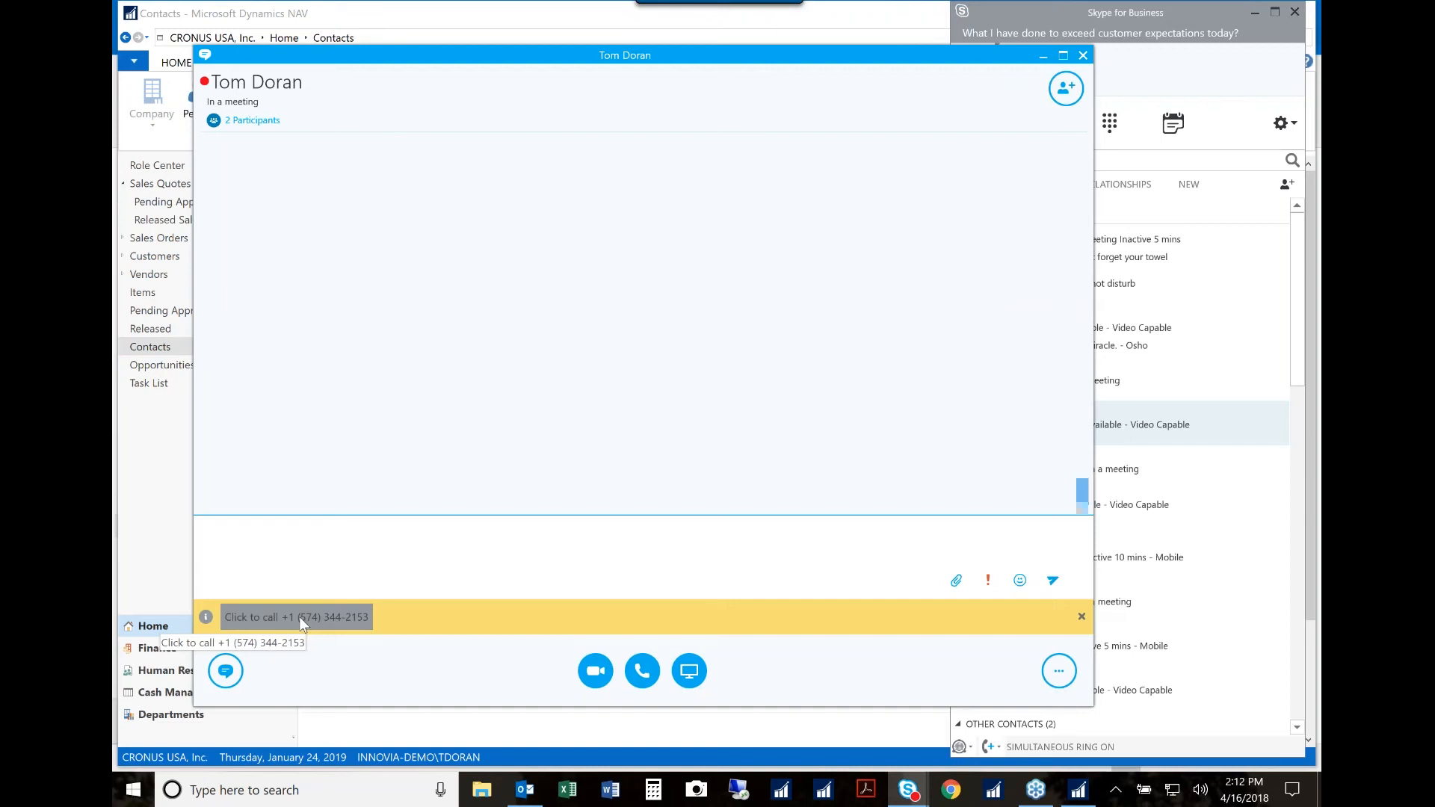
click(1084, 56)
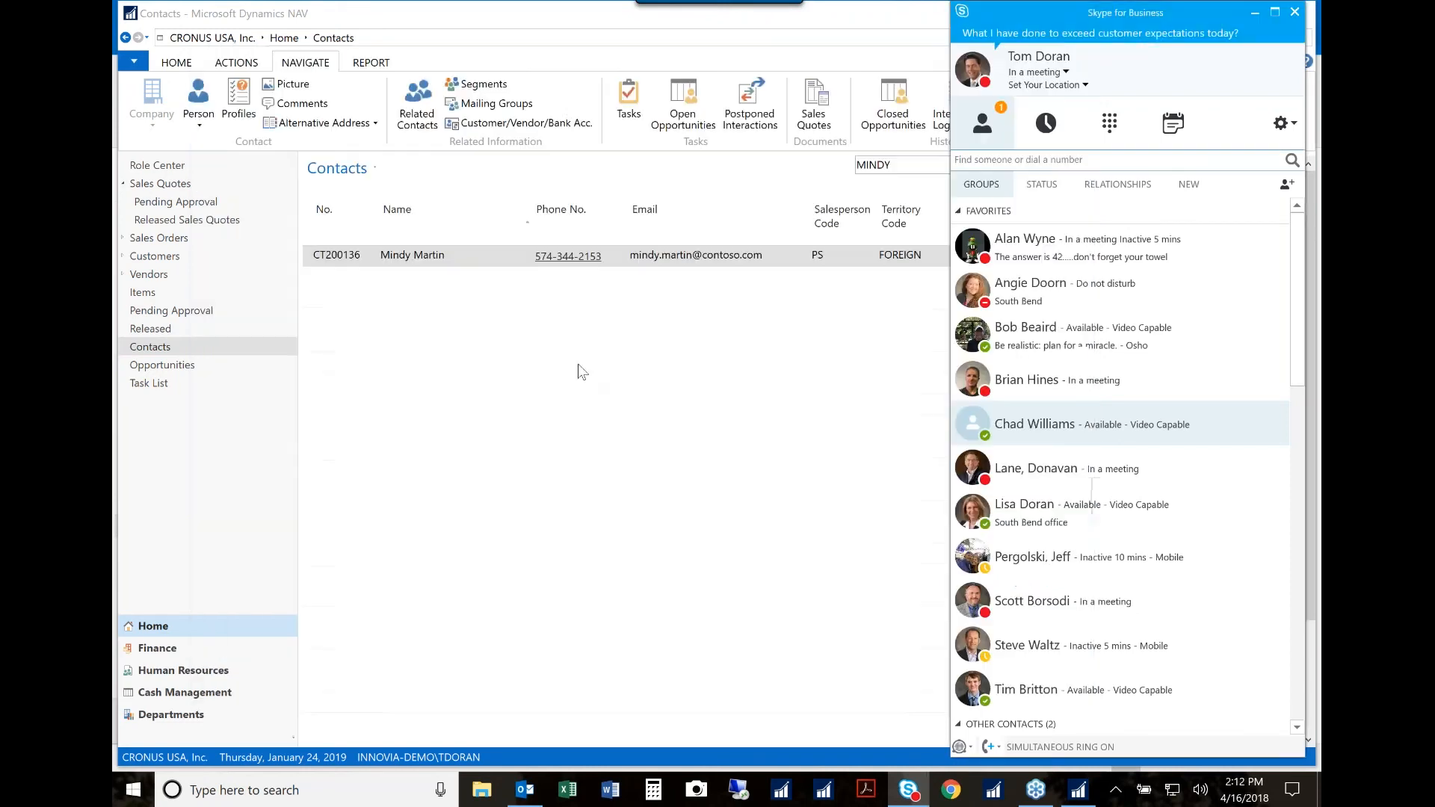
click(1253, 14)
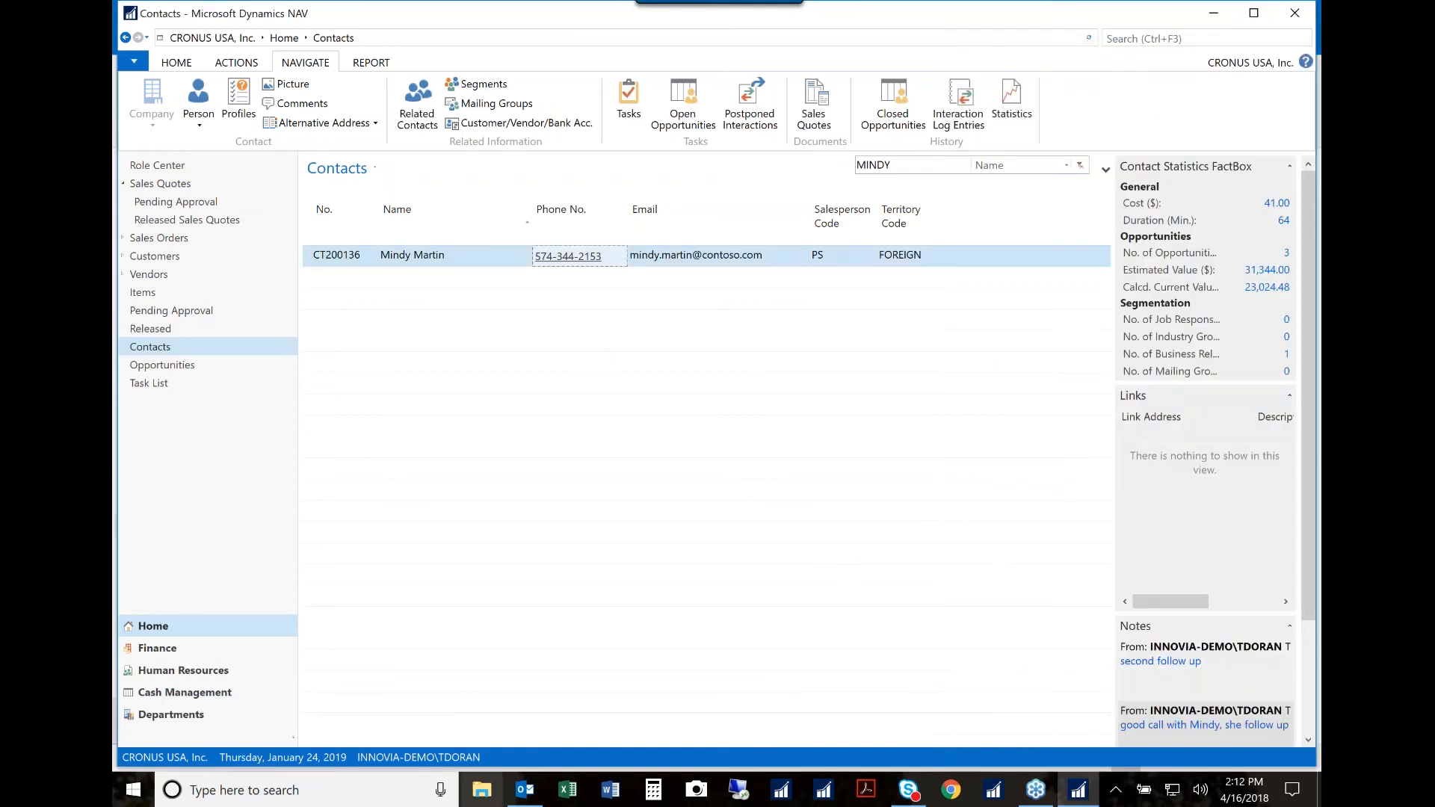
Step: Switch to Outlook and delete the SMTP Test Email Message from the inbox
click(523, 795)
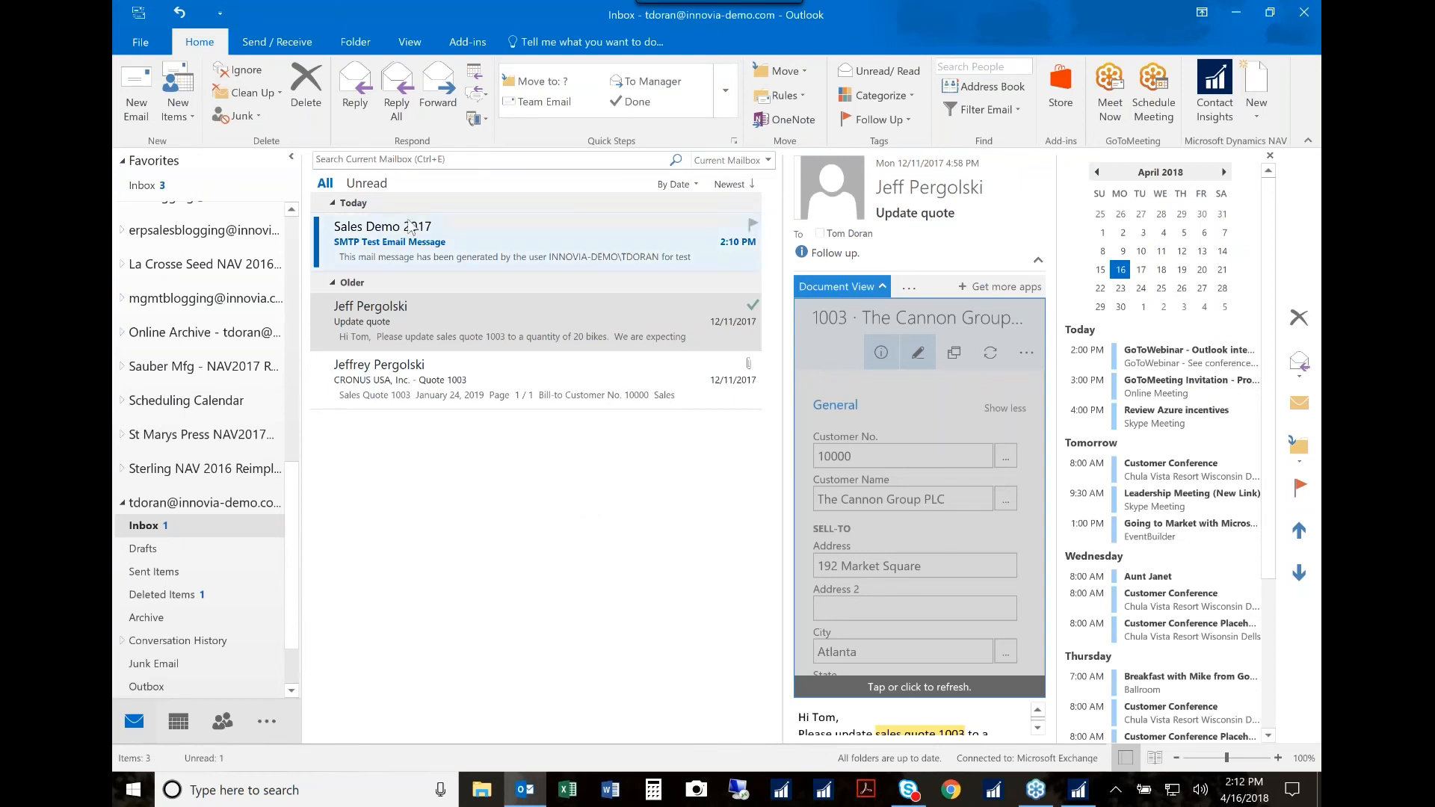
click(407, 245)
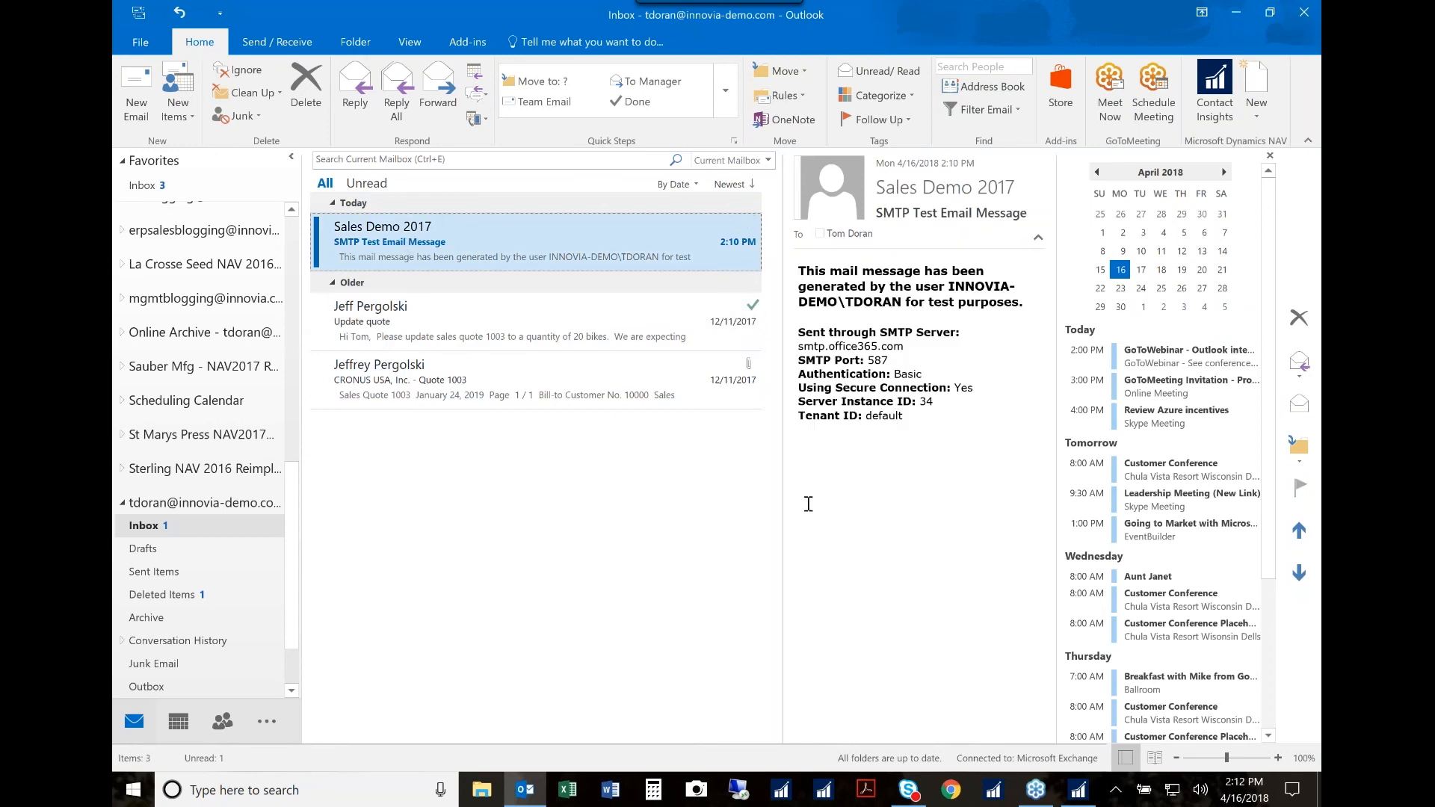
click(306, 89)
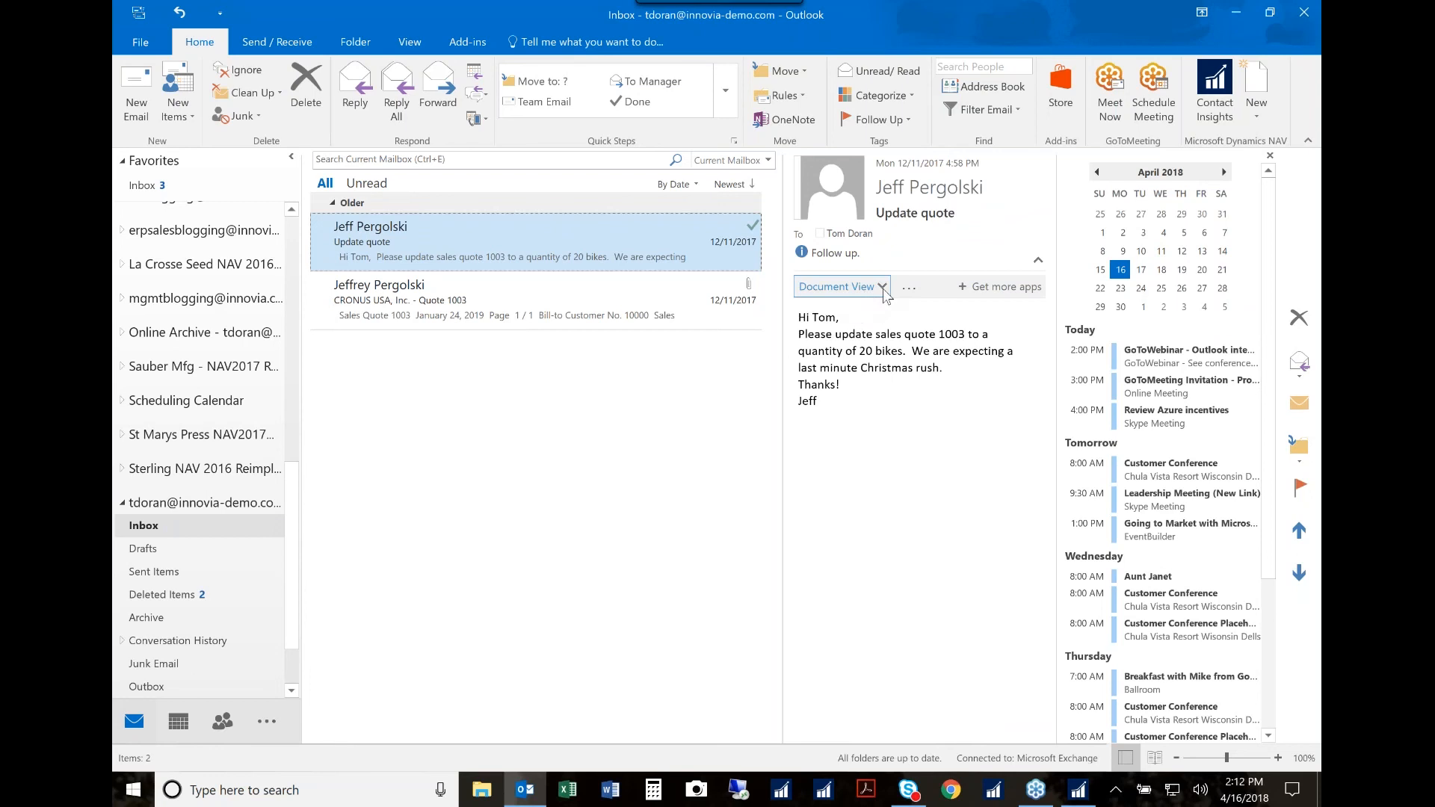
Step: Examine the Document View and Action Items add-ins on the Update quote email, and display the email with the attached sales quote
click(883, 289)
click(909, 287)
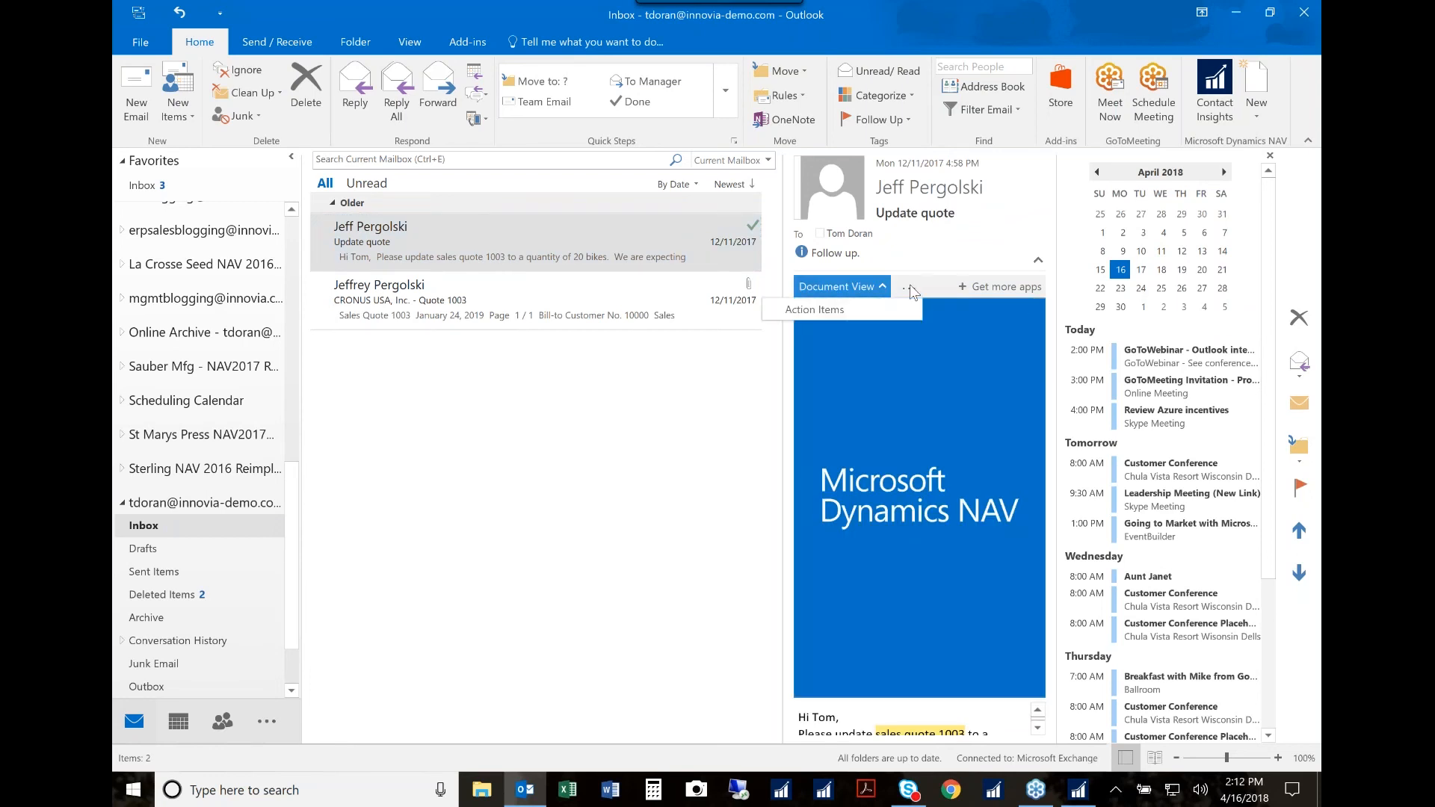
click(826, 311)
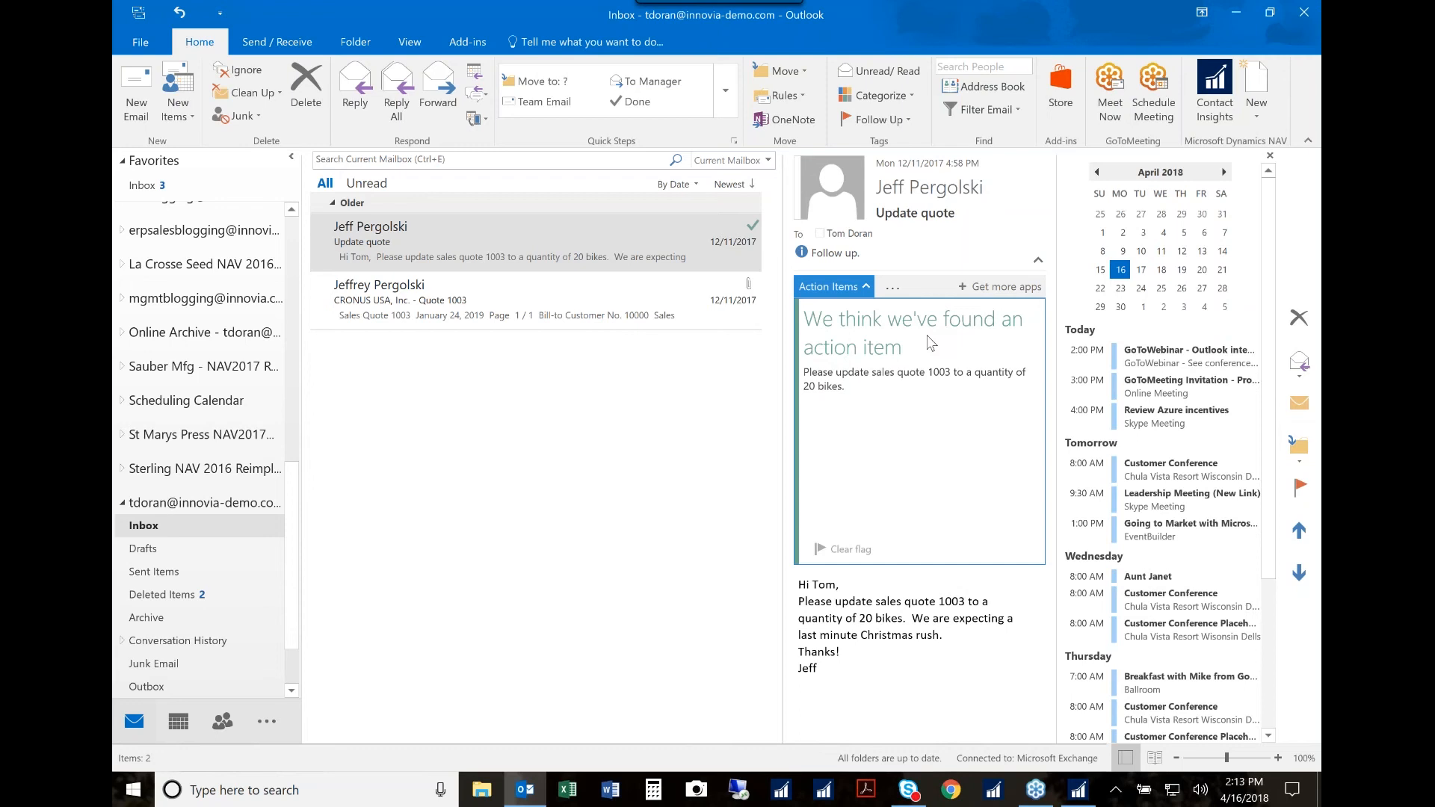
click(523, 320)
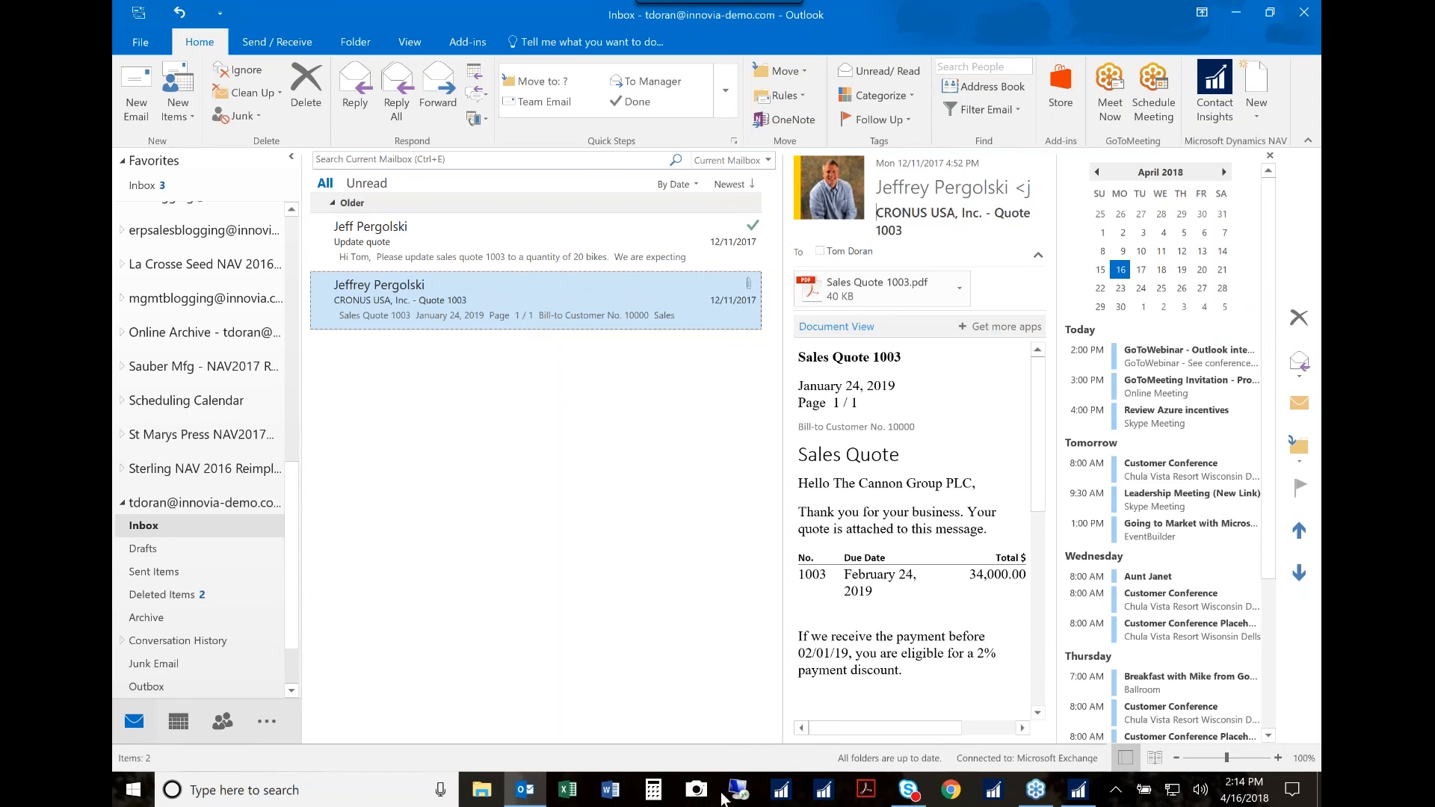
Step: Switch to Dynamics NAV and view the sales quote attached to the contact's first quote interaction, and check the Emails entry
click(1078, 794)
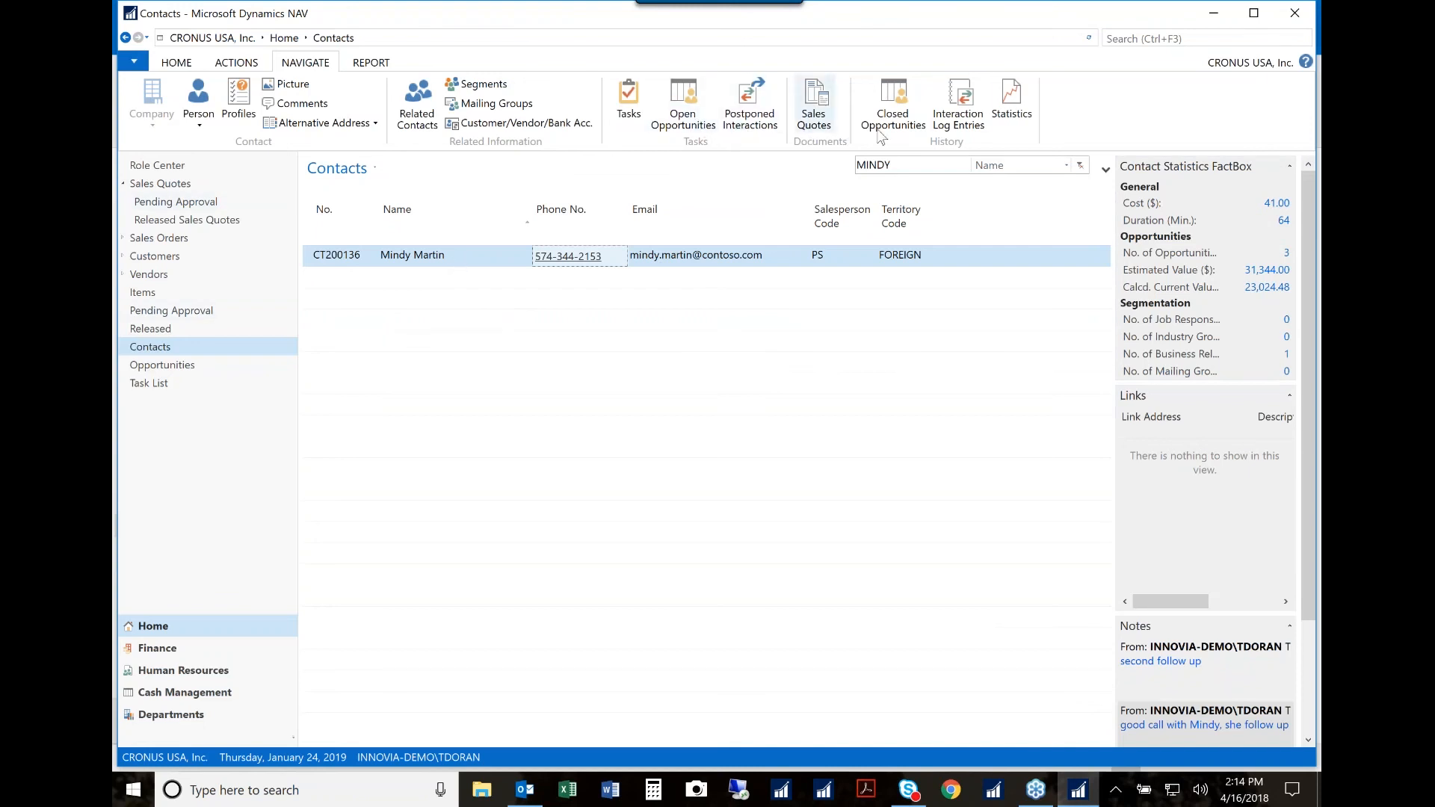
click(953, 120)
click(485, 281)
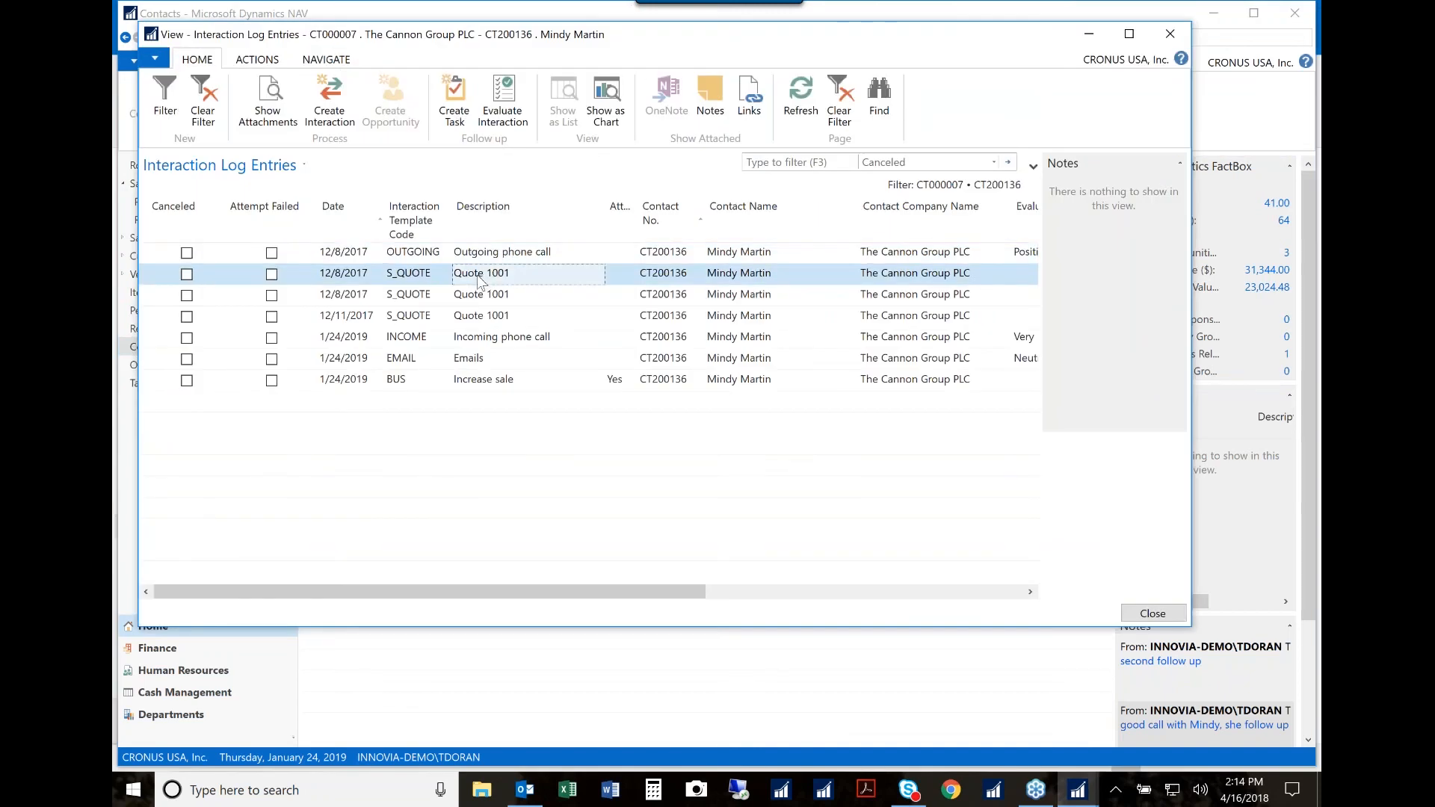
click(276, 121)
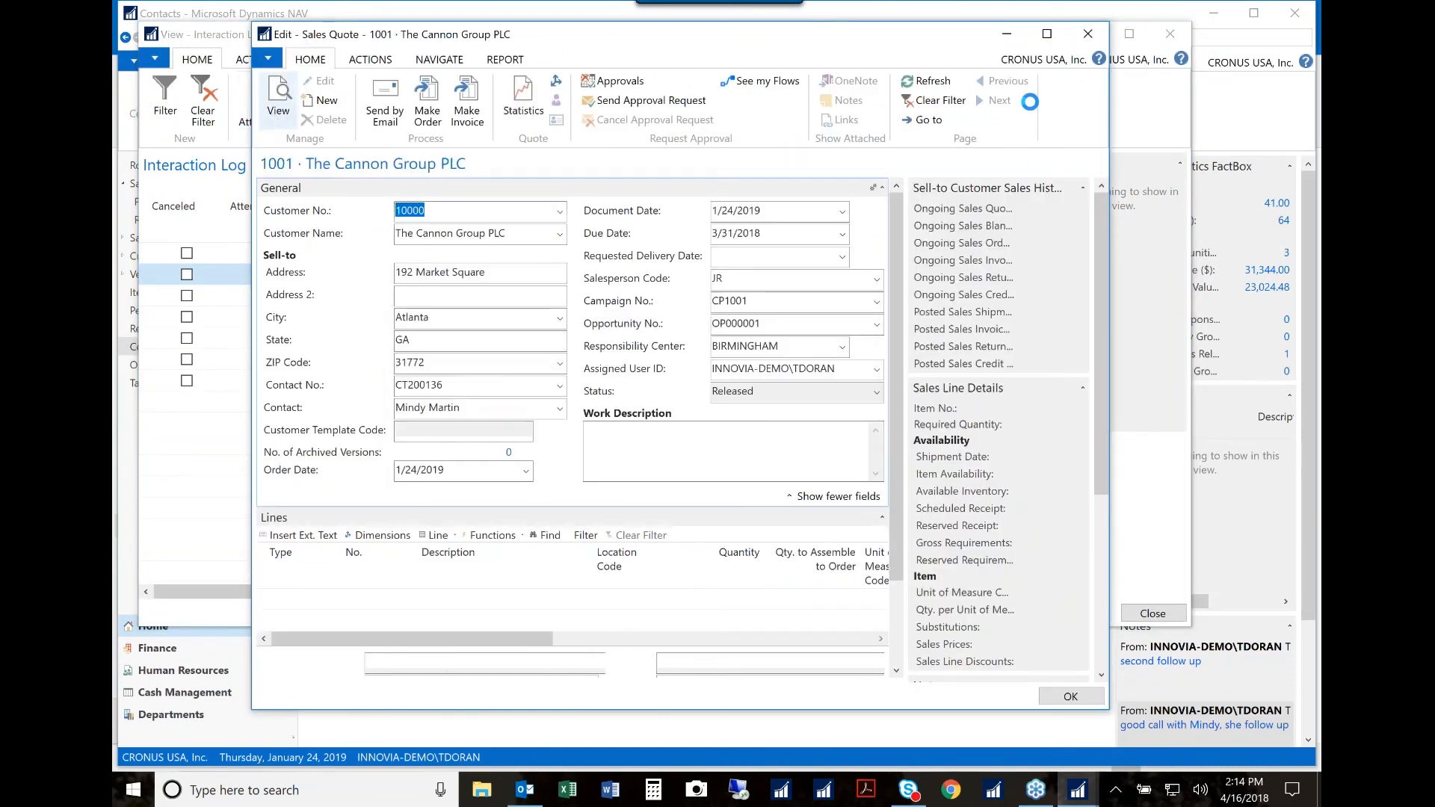
click(1094, 39)
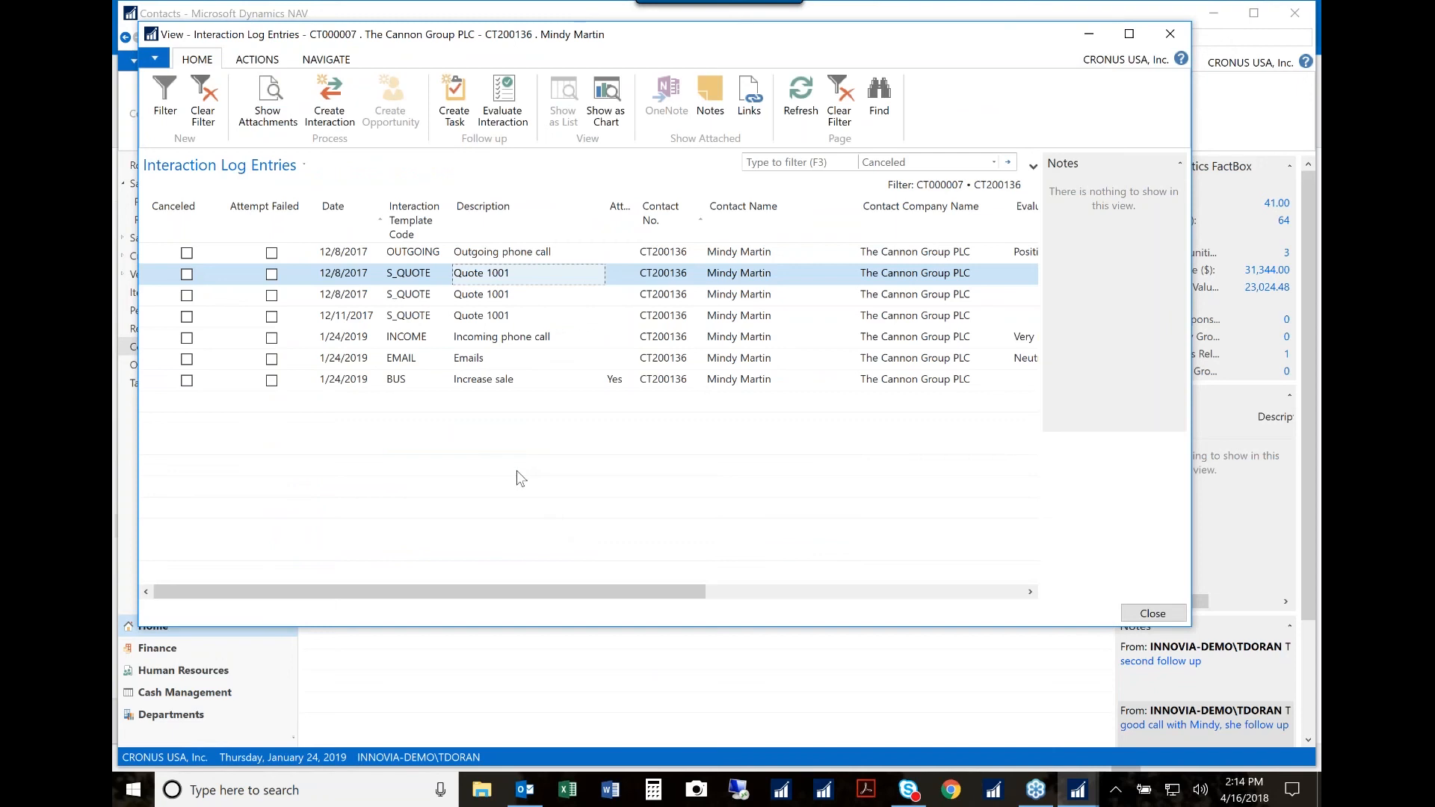
click(494, 364)
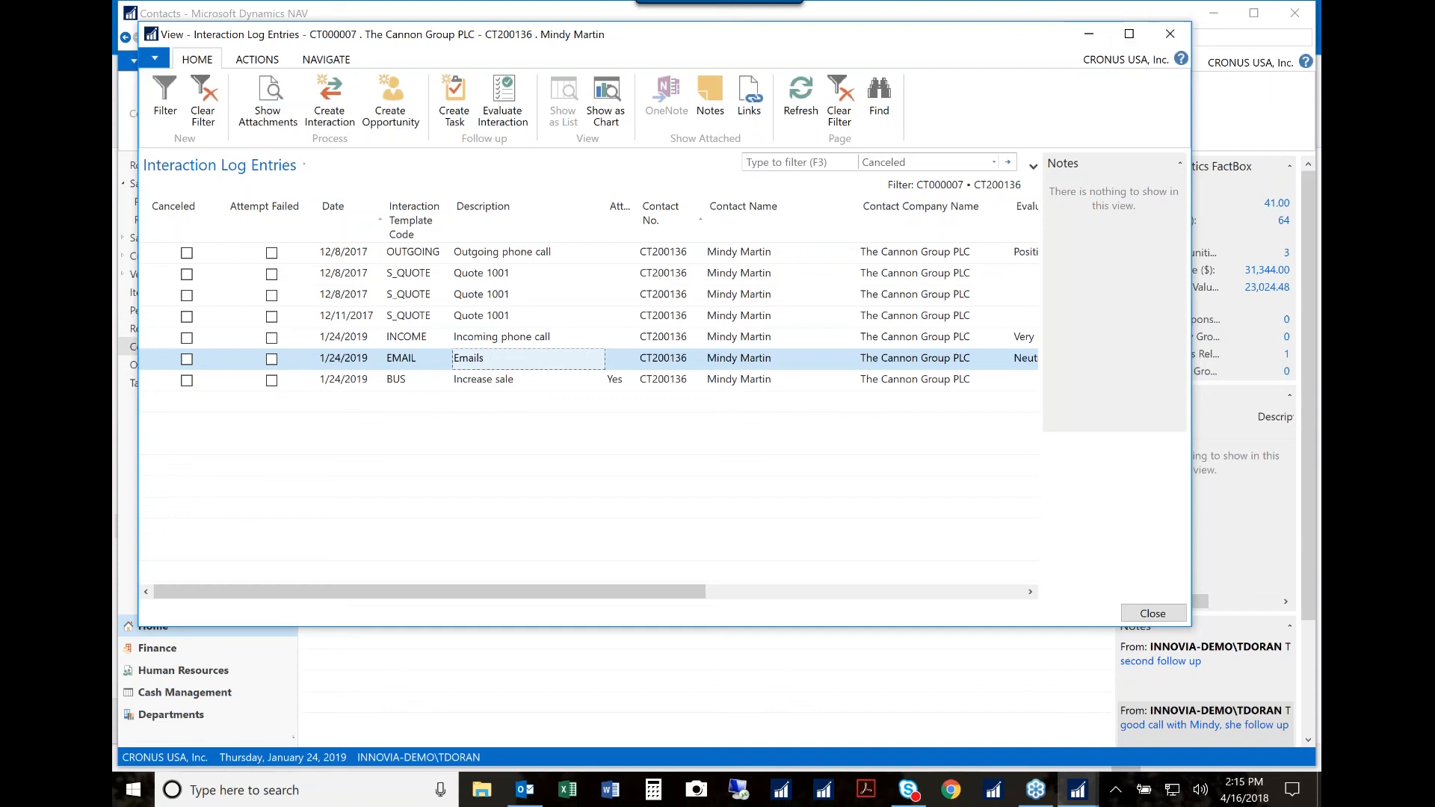
click(1172, 38)
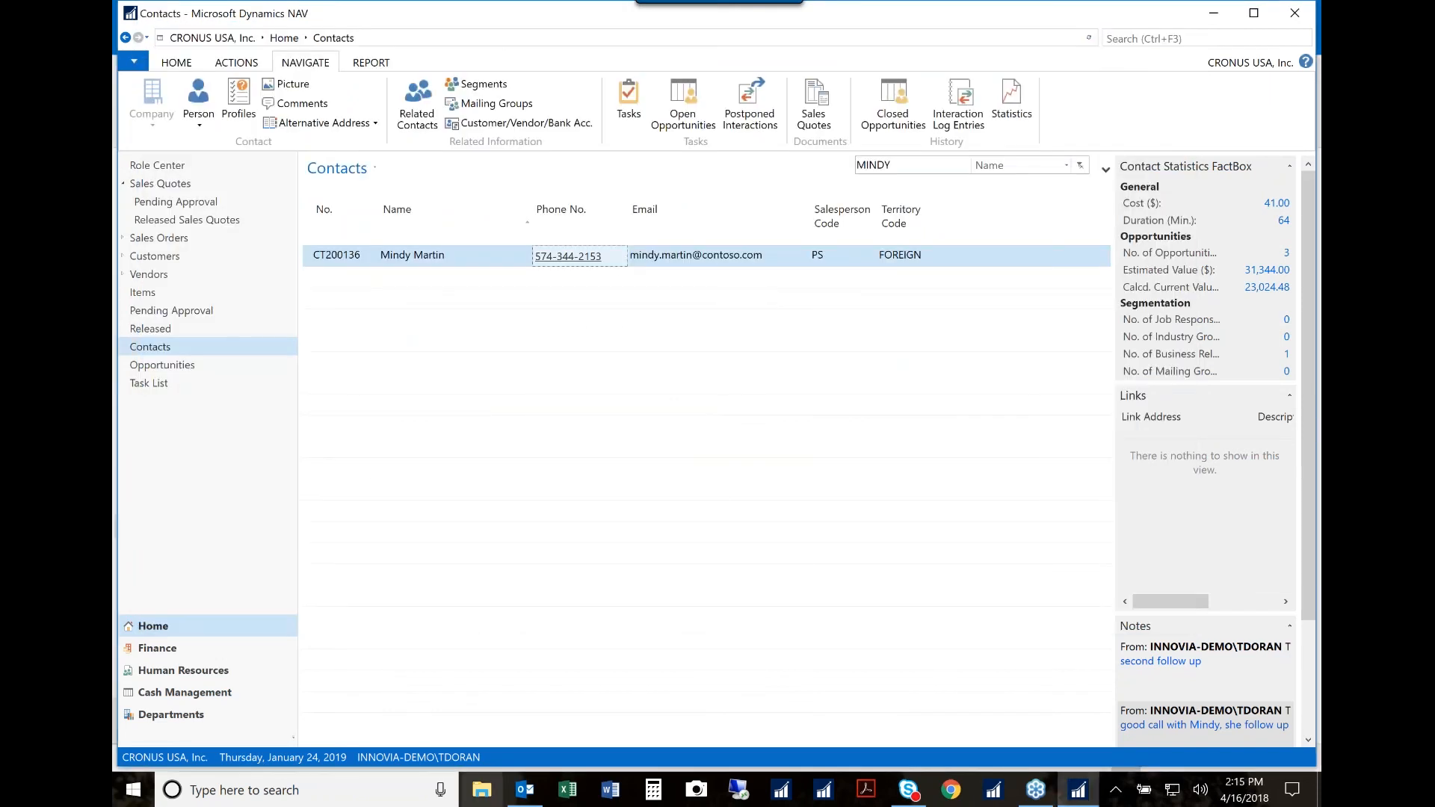
Step: Switch to Outlook, start a new Dynamics NAV purchase invoice from the sales quote email, and minimize Outlook
click(527, 790)
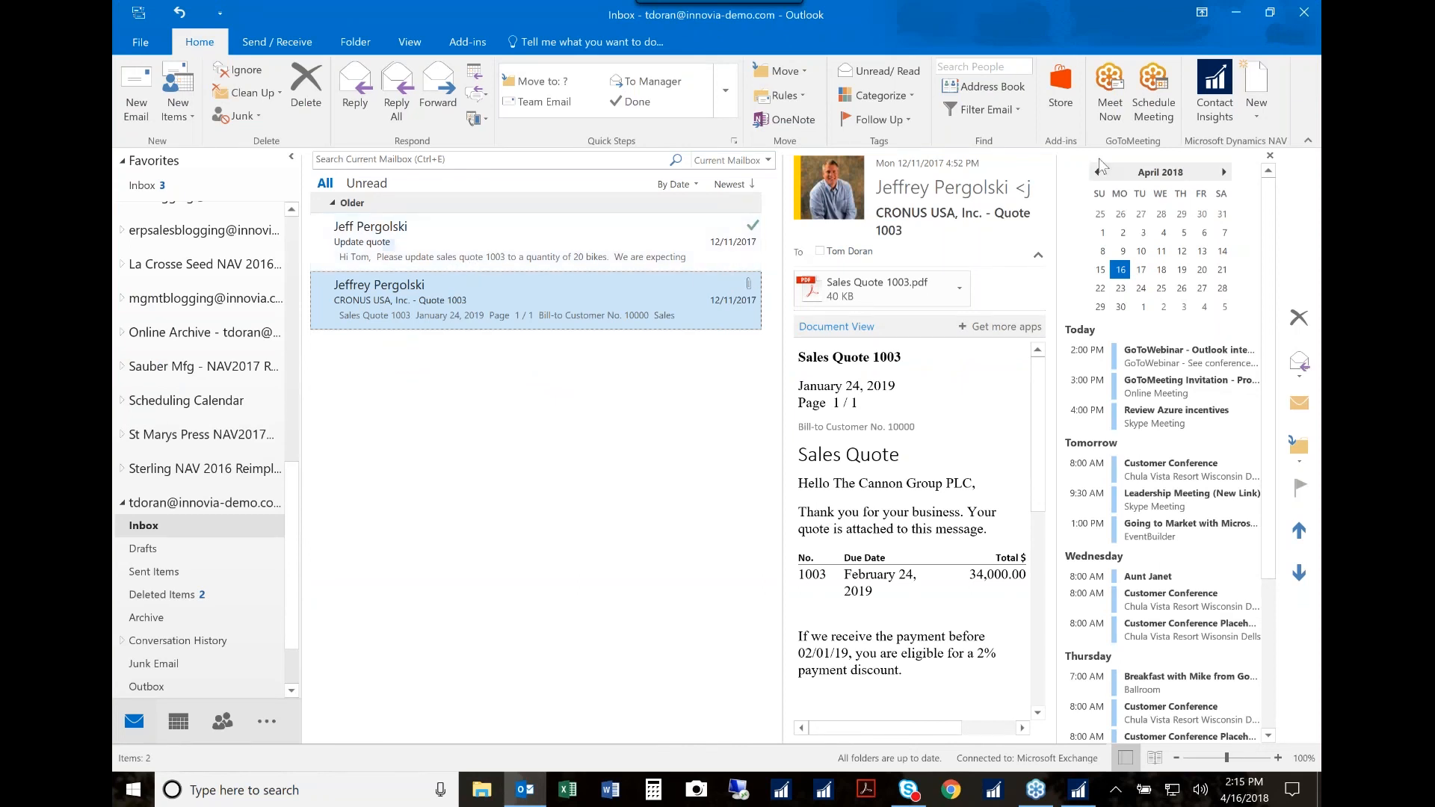
click(1253, 118)
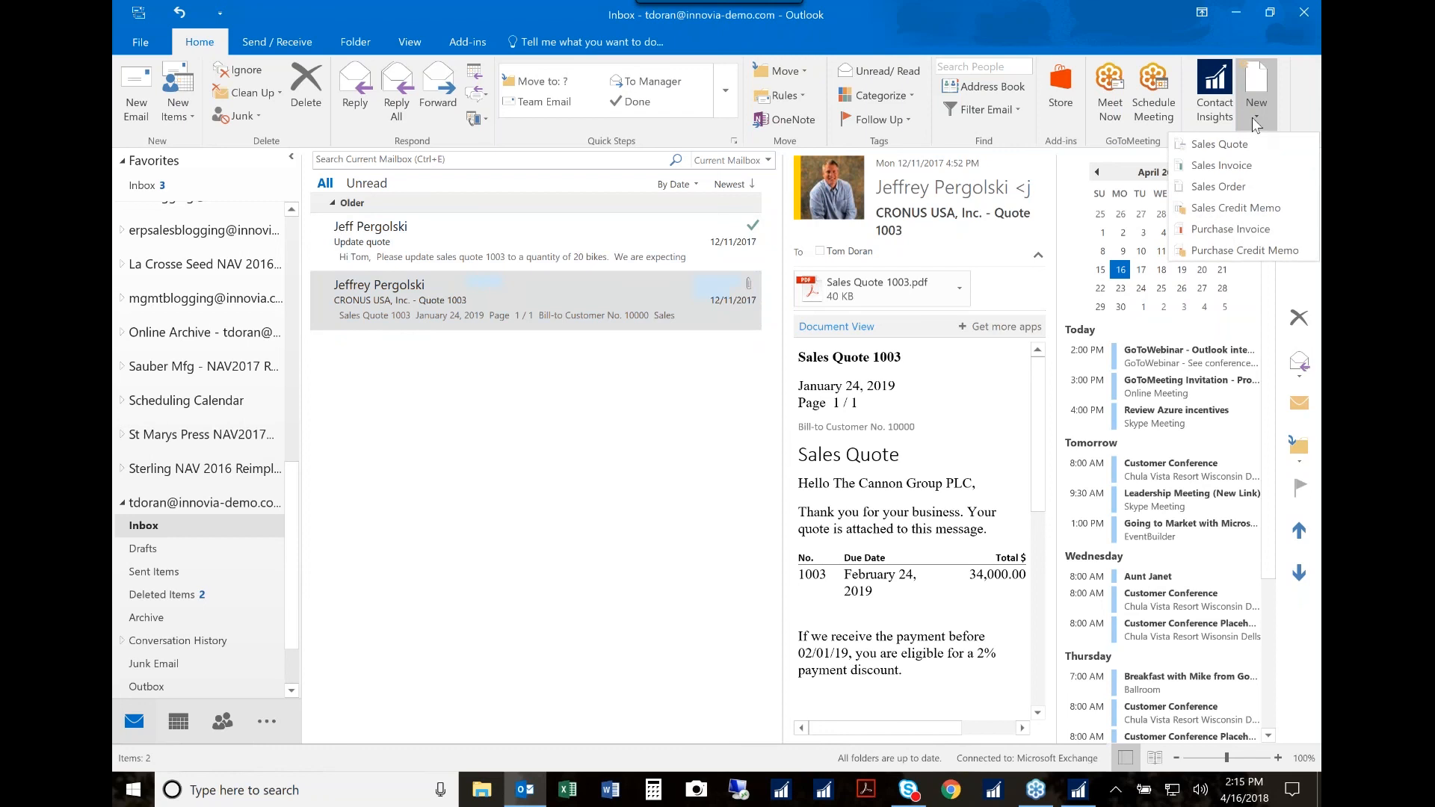
click(1235, 232)
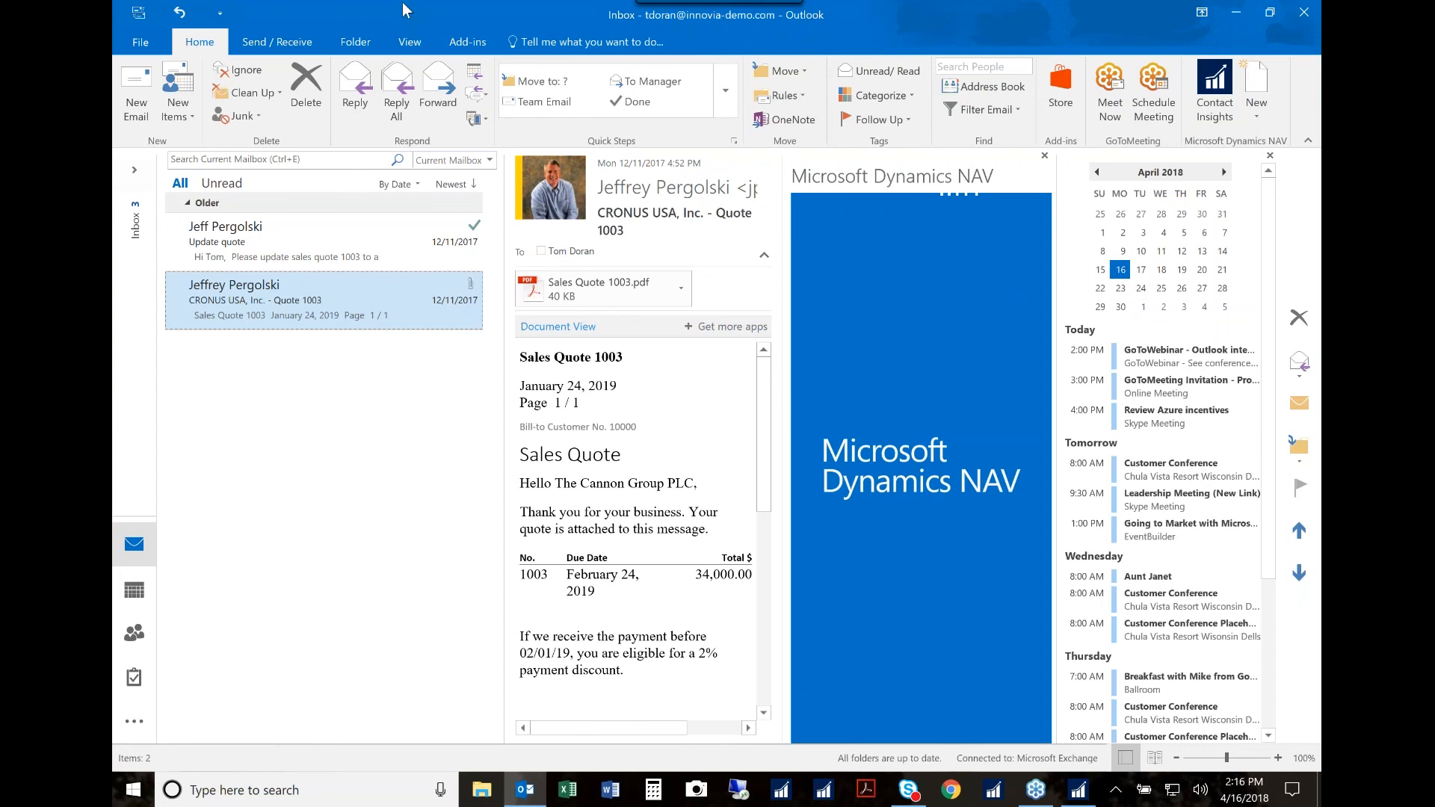
click(1233, 15)
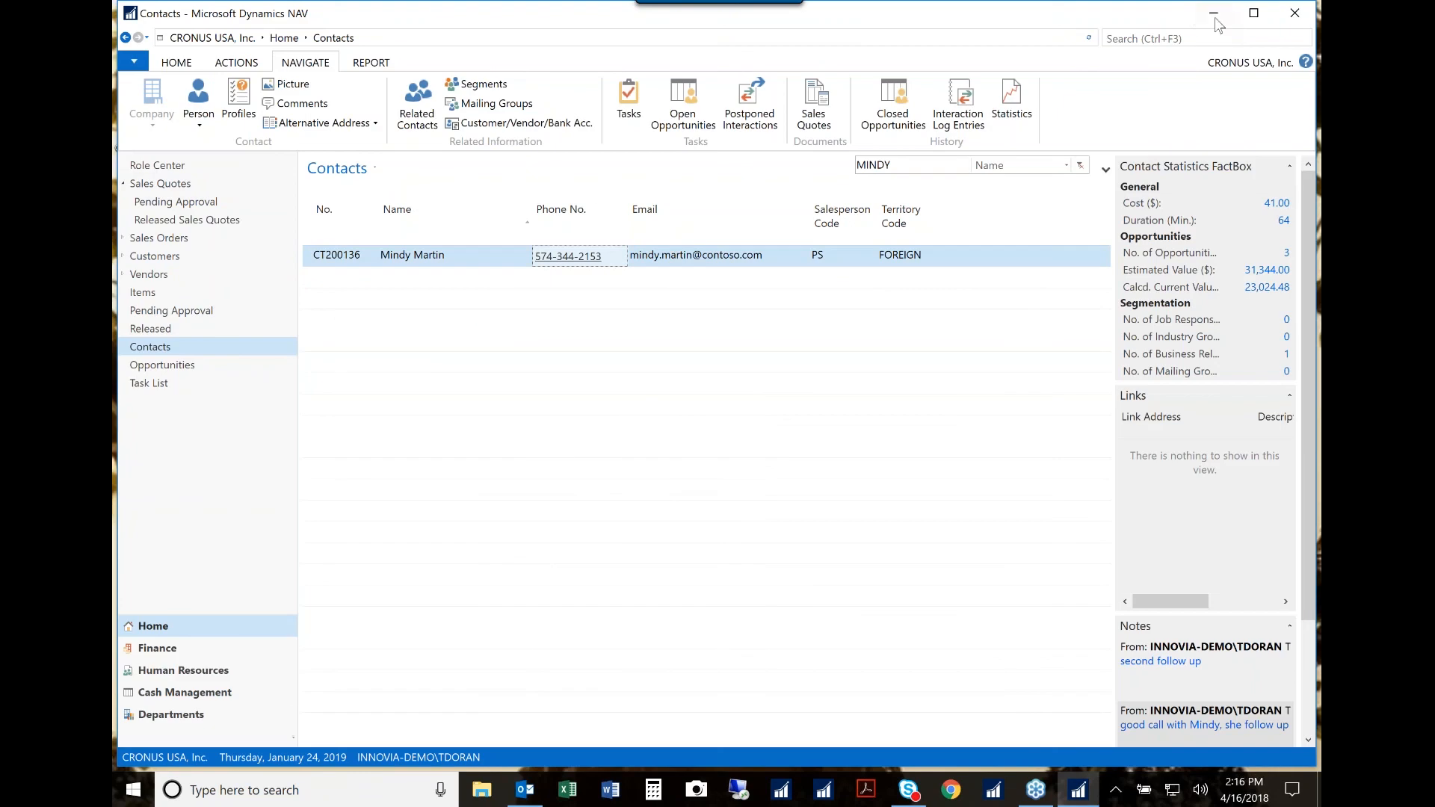